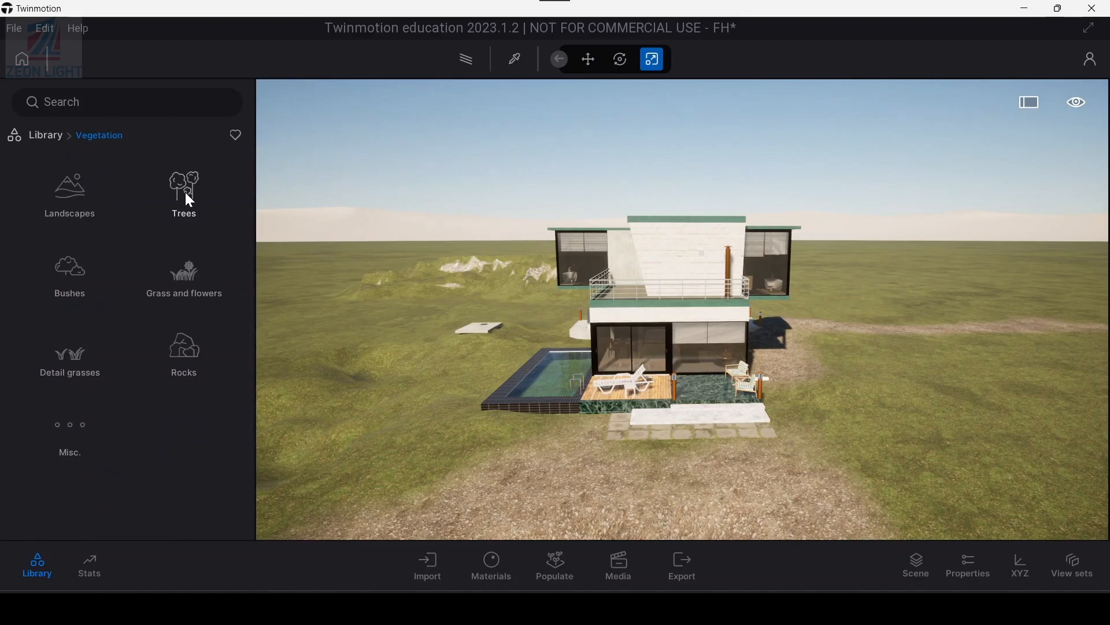
Place an Indian Sandalwood from the tree library on the grass to the right of the house
click(183, 192)
drag(69, 183, 867, 354)
click(878, 359)
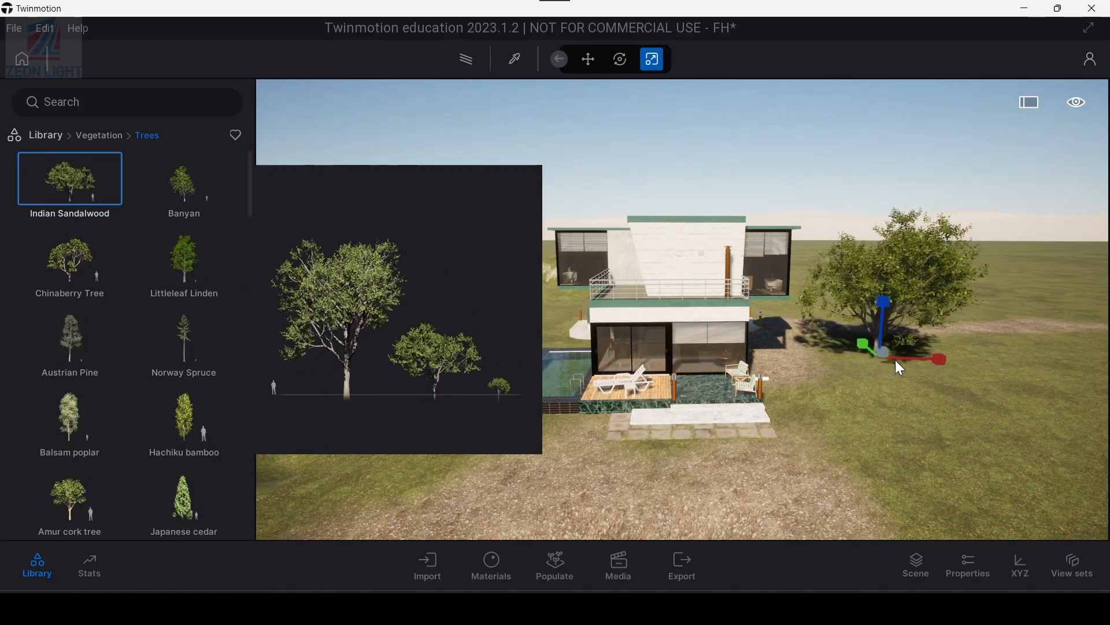
key(e)
key(d)
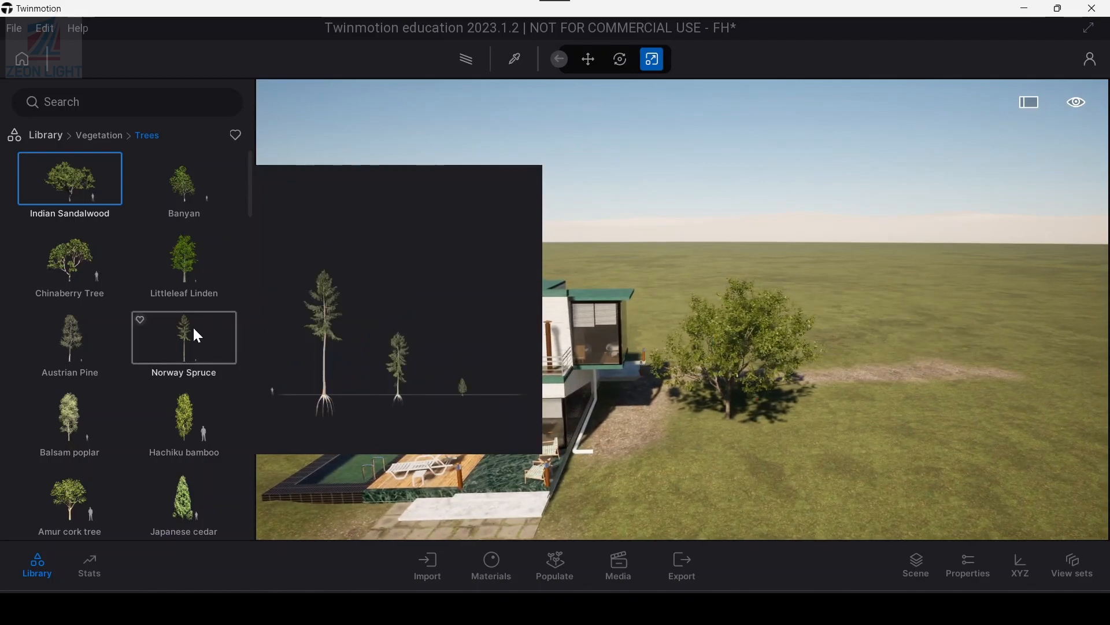
drag(200, 327, 692, 455)
key(a)
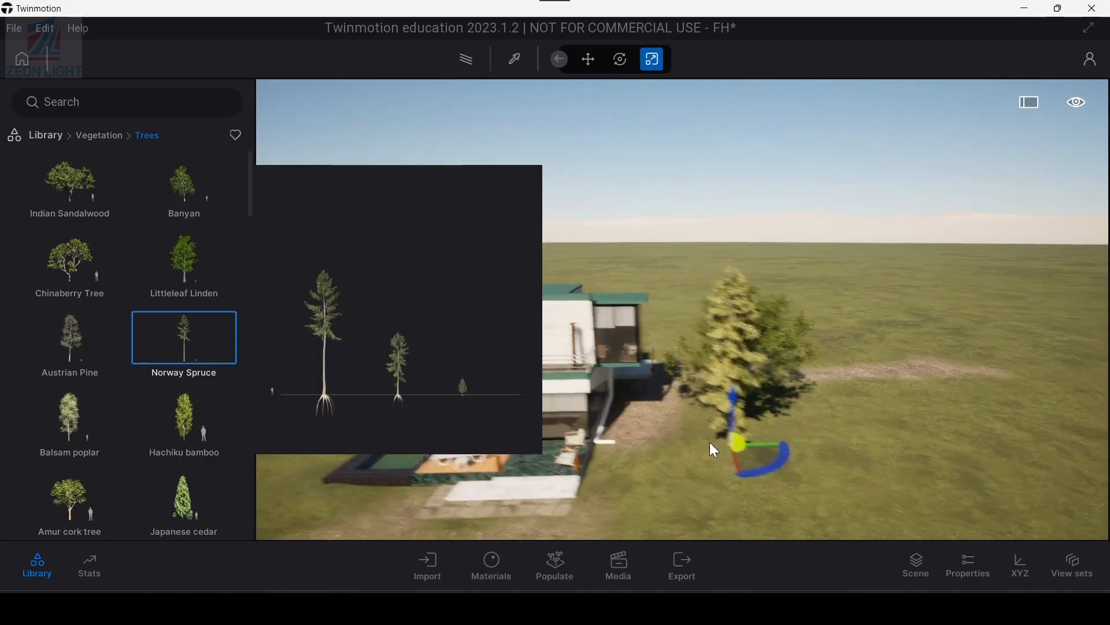
key(e)
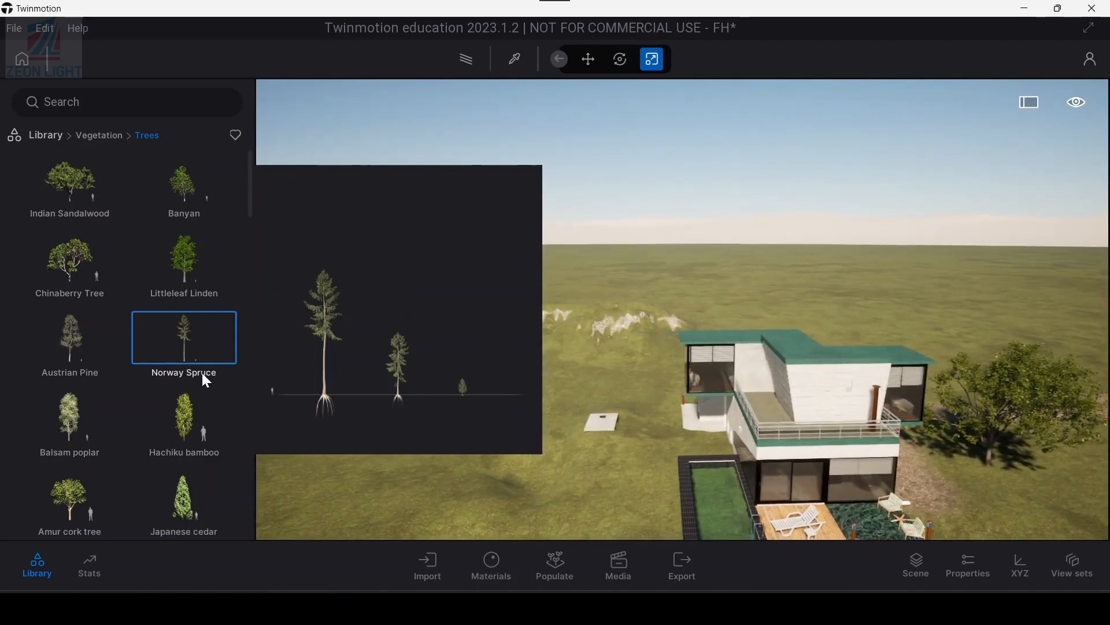
Place a Chinaberry Tree from the library on the grass beside the pool side of the house
click(93, 415)
click(94, 254)
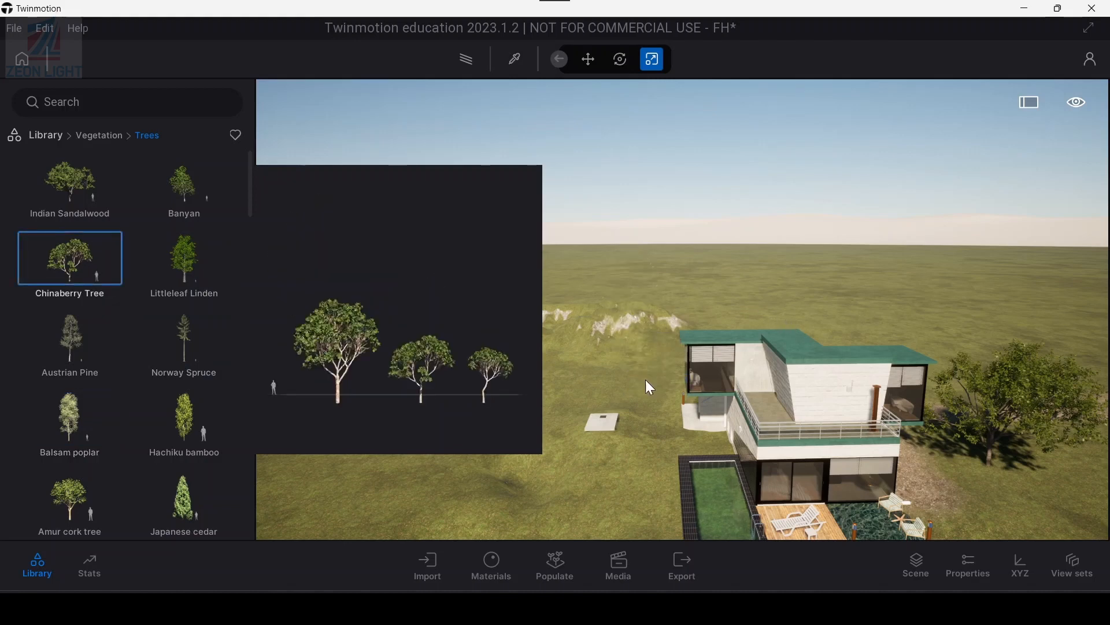
click(614, 454)
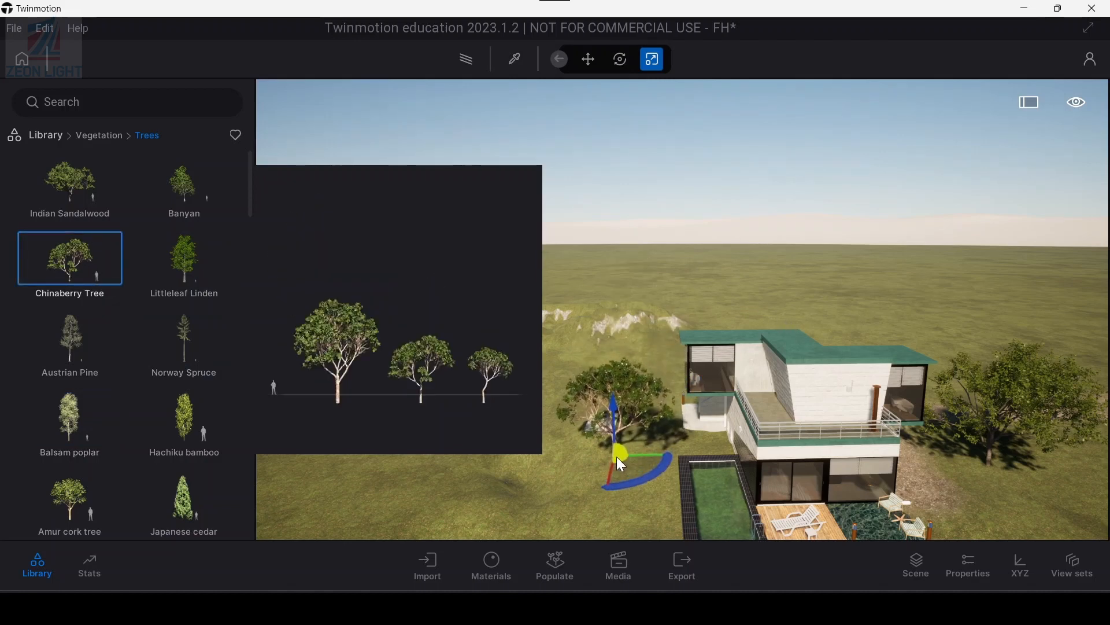
Place two Austrian Pines, one beside the pool and one behind the house on the opposite side
key(q)
key(s)
click(80, 360)
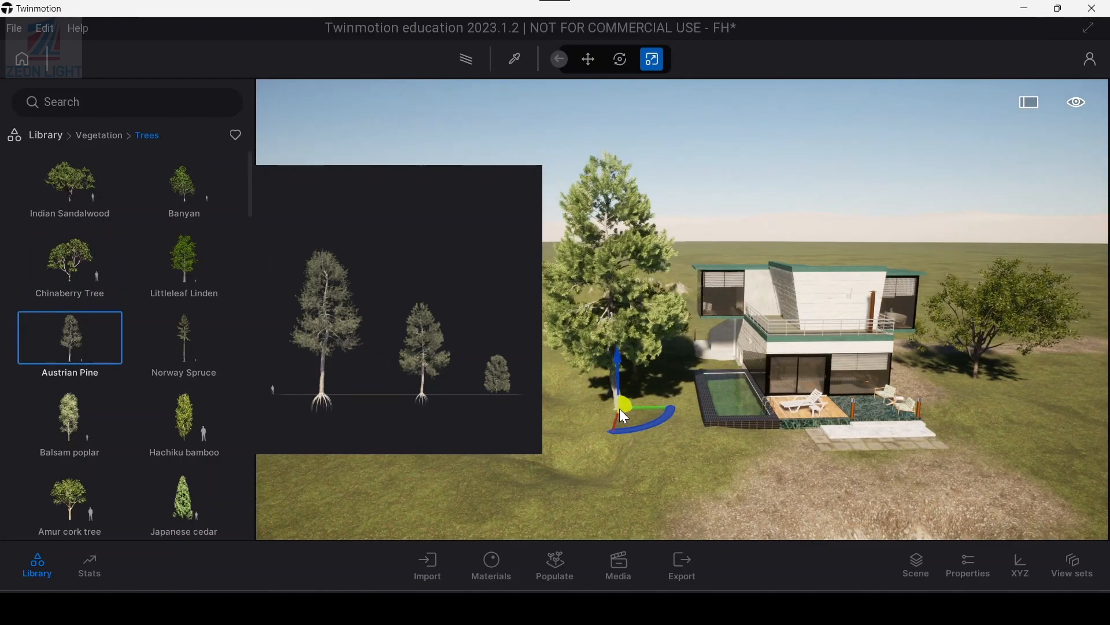
click(620, 408)
key(s)
key(d)
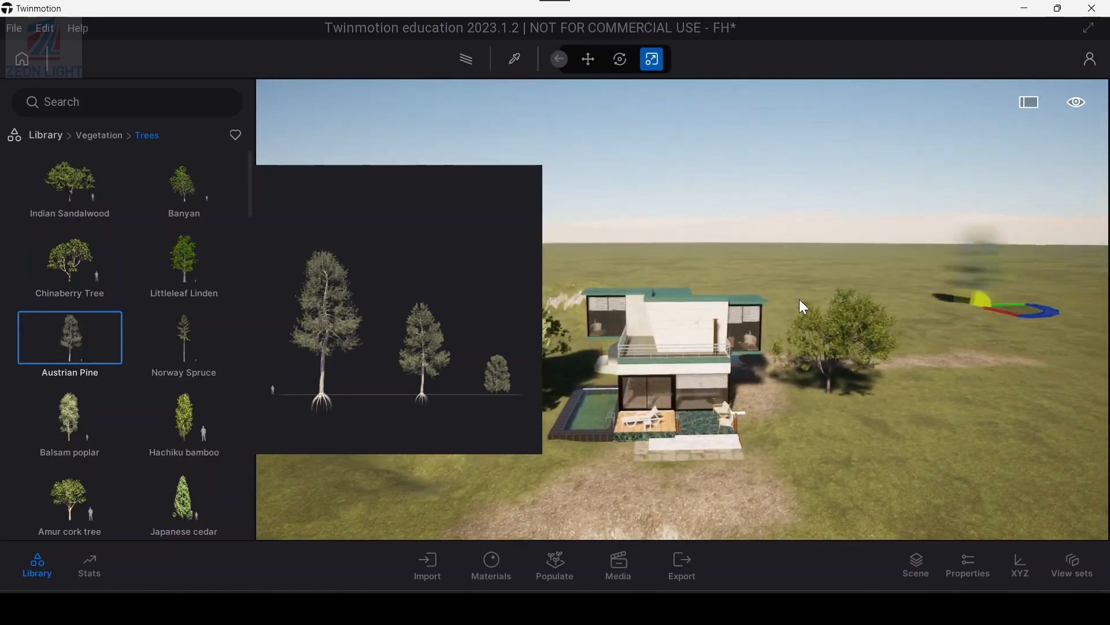
click(776, 324)
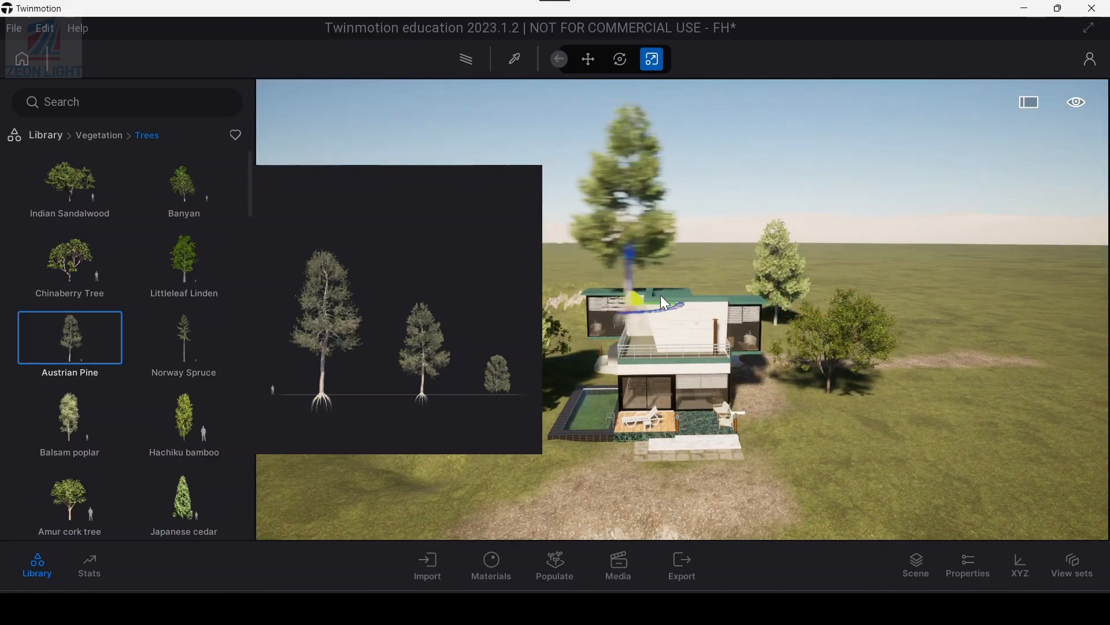
right_drag(660, 292, 775, 341)
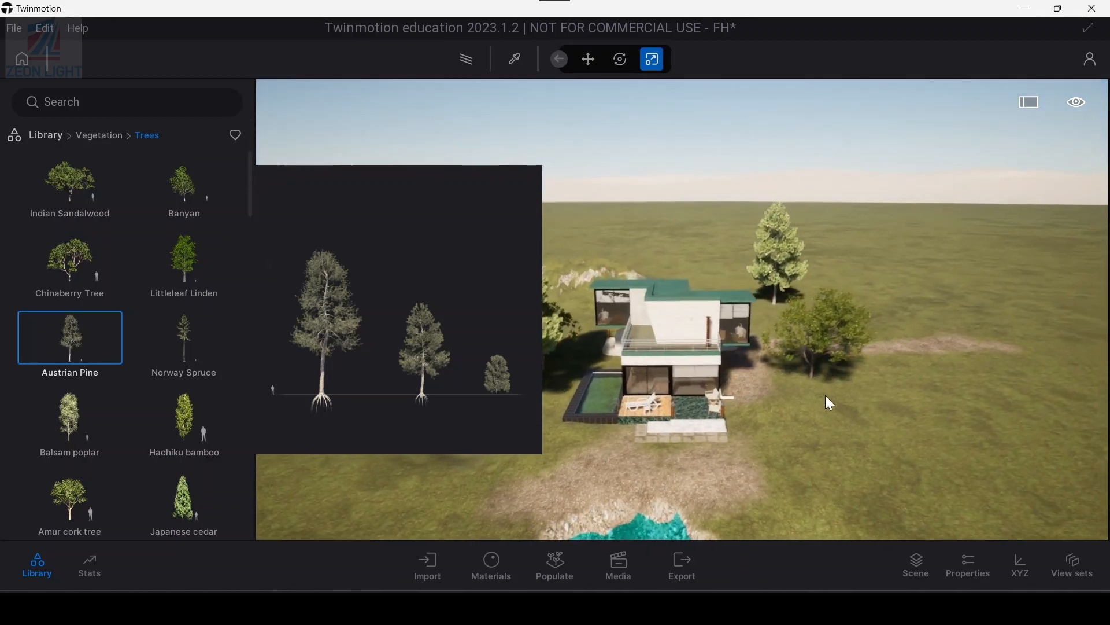
Activate the foliage Paint tool of the Populate options
click(27, 580)
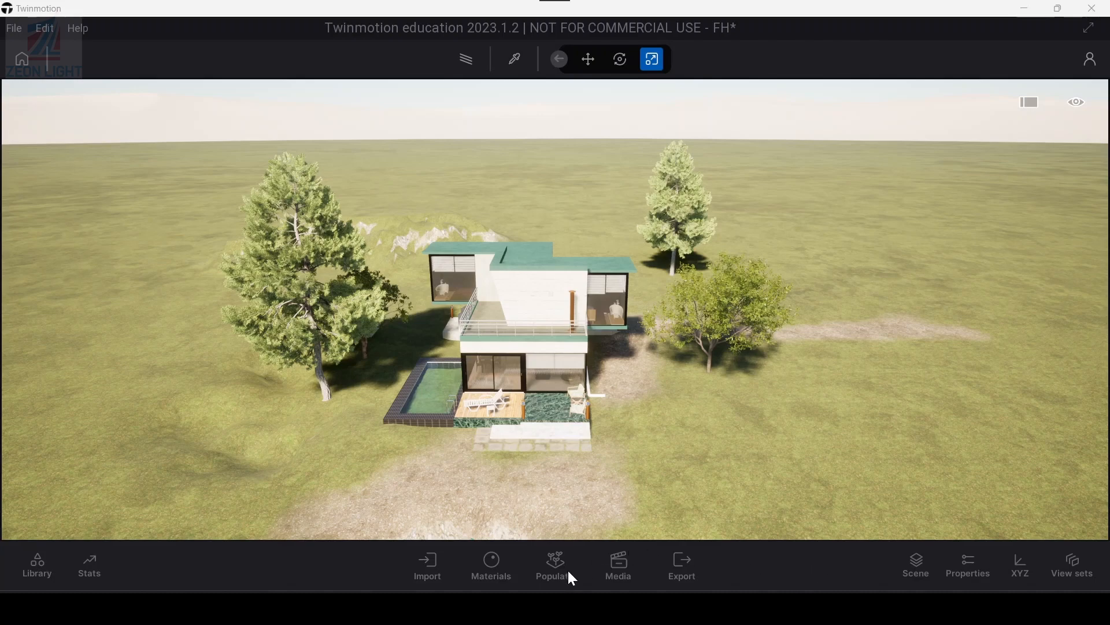
click(556, 573)
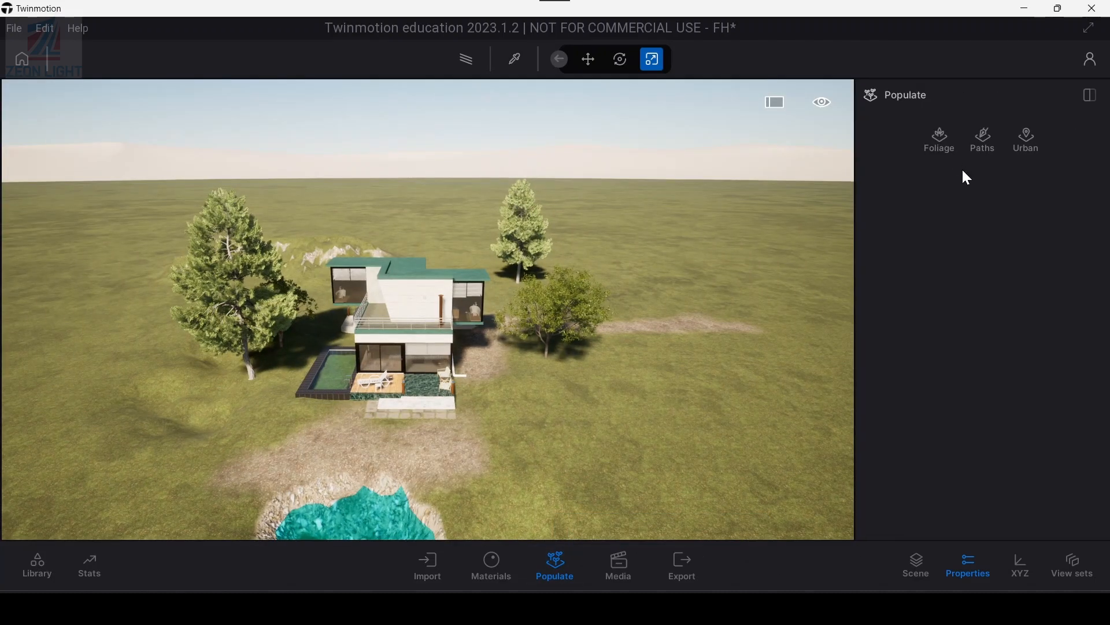
click(945, 143)
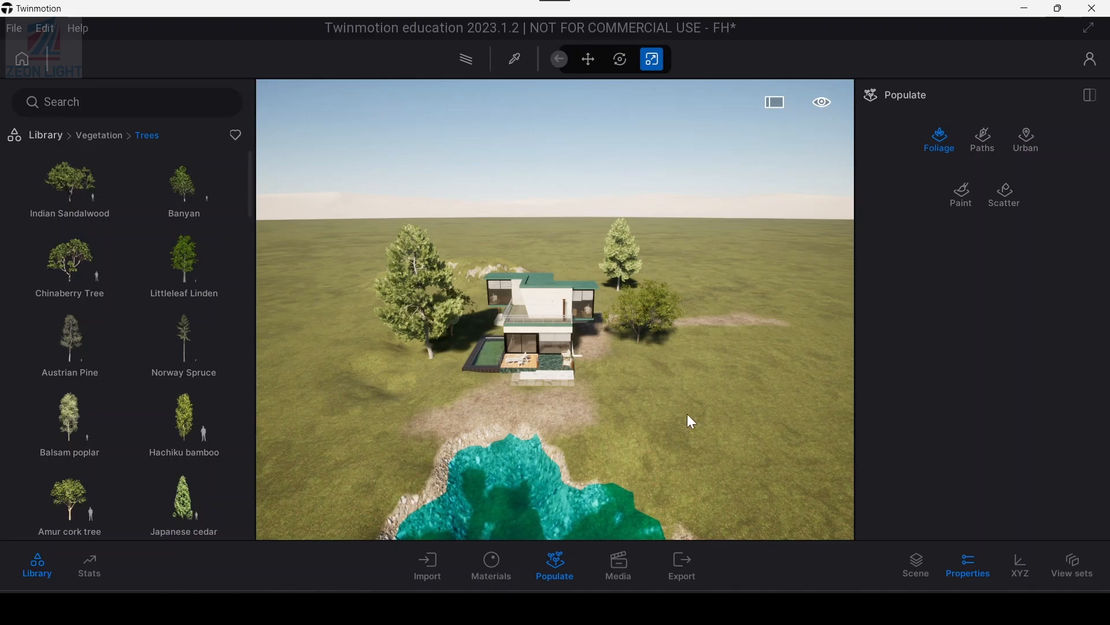
right_drag(691, 407, 694, 423)
mouse_move(735, 379)
middle_down()
mouse_move(691, 380)
mouse_move(719, 375)
middle_up()
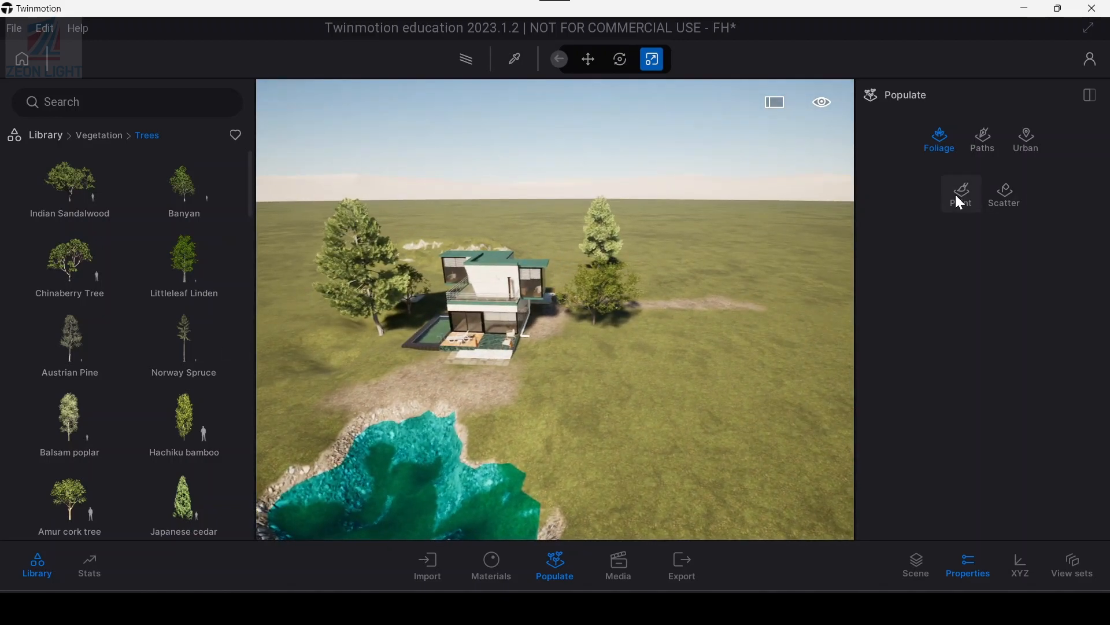
click(957, 194)
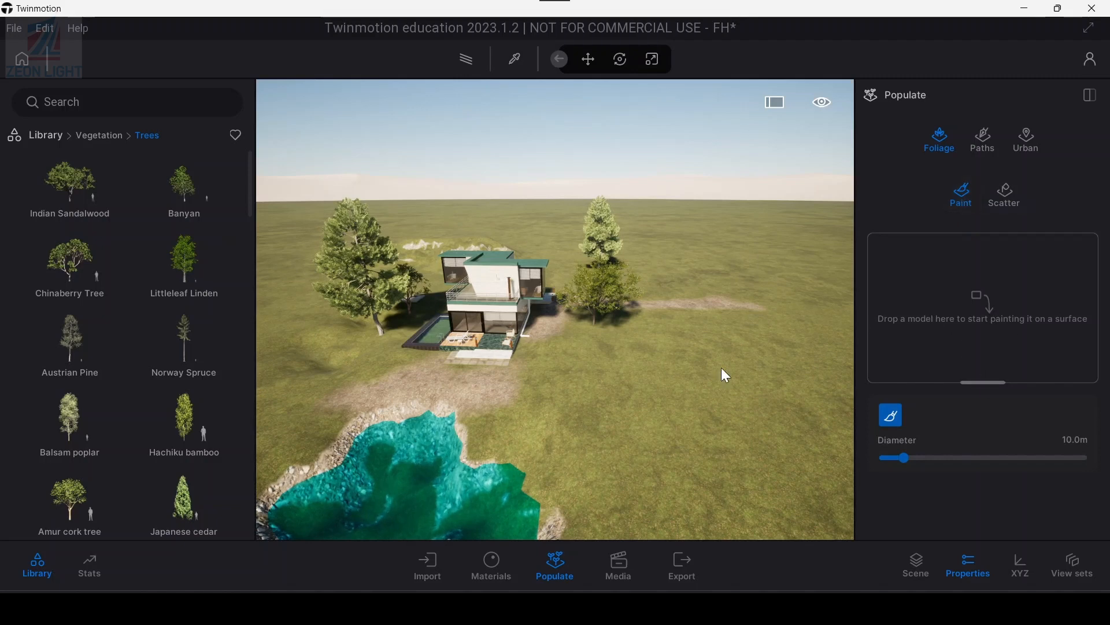
Add the Balsam poplar and Hachiku bamboo to the foliage paint palette
mouse_move(85, 358)
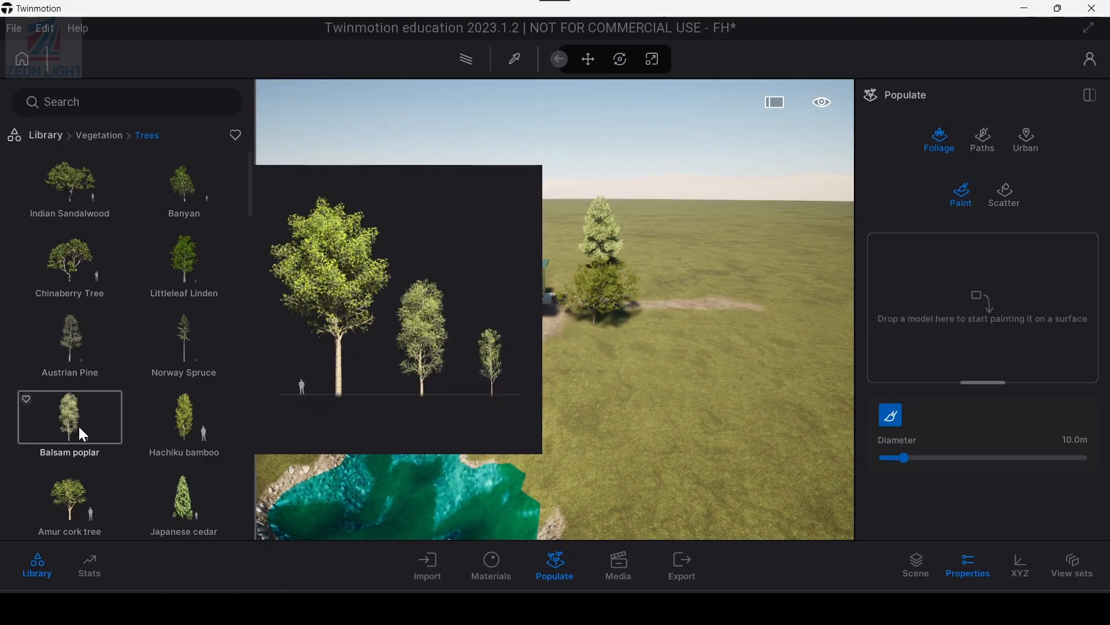
drag(276, 406, 933, 298)
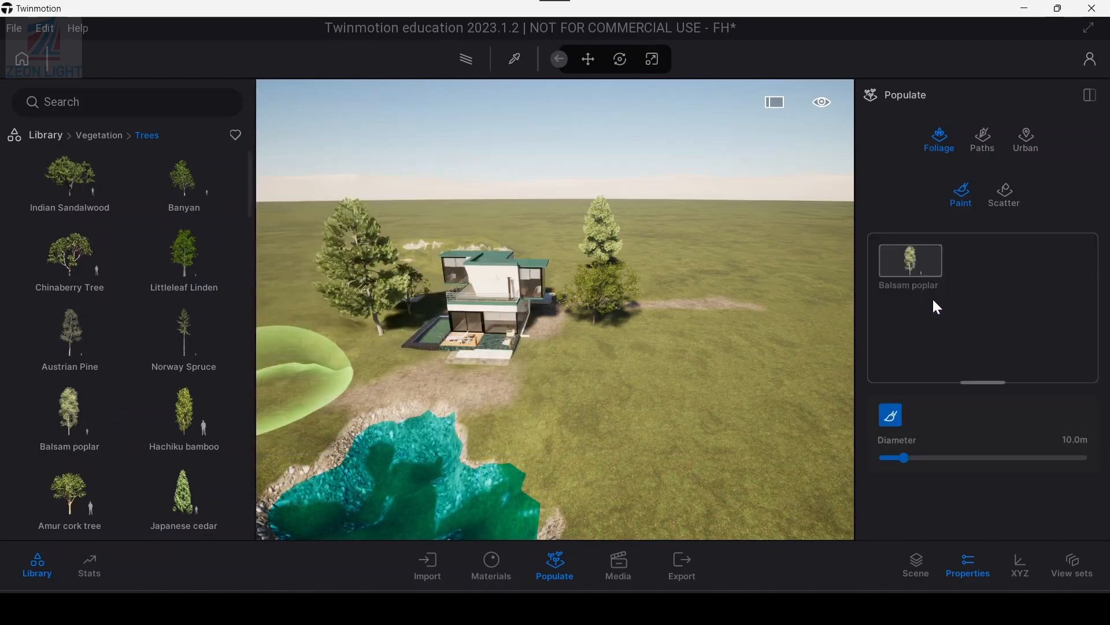
mouse_move(144, 373)
scroll(193, 362, down, 1)
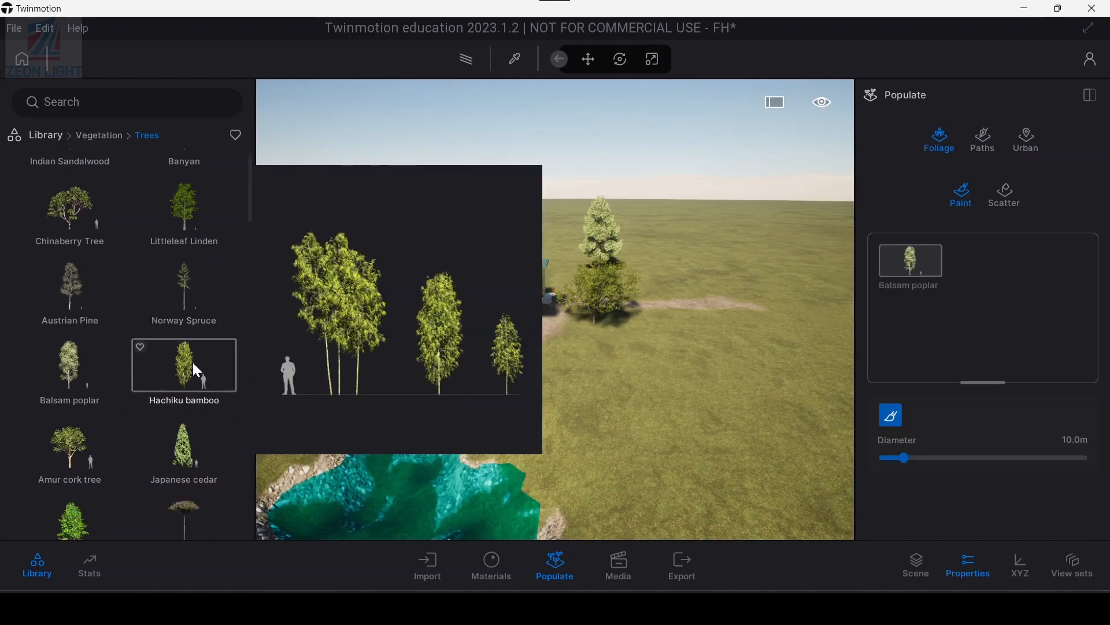
mouse_move(195, 359)
mouse_down()
mouse_move(931, 271)
mouse_move(992, 276)
mouse_move(973, 281)
mouse_up()
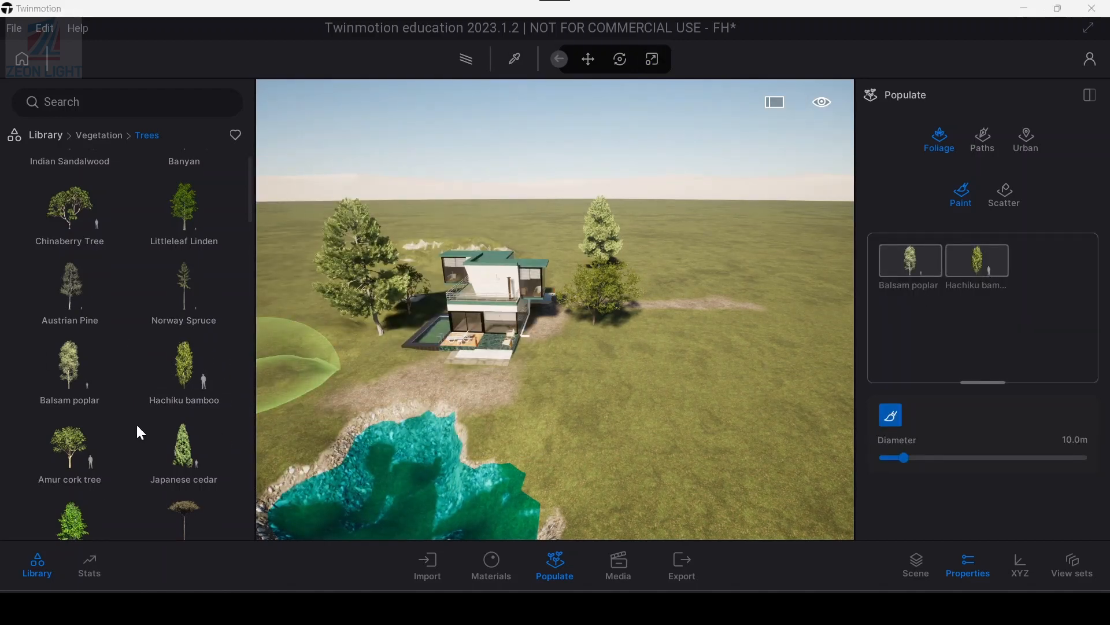
Find the Sweet Orange Tree in the tree library and add it to the foliage paint palette
scroll(88, 454, down, 5)
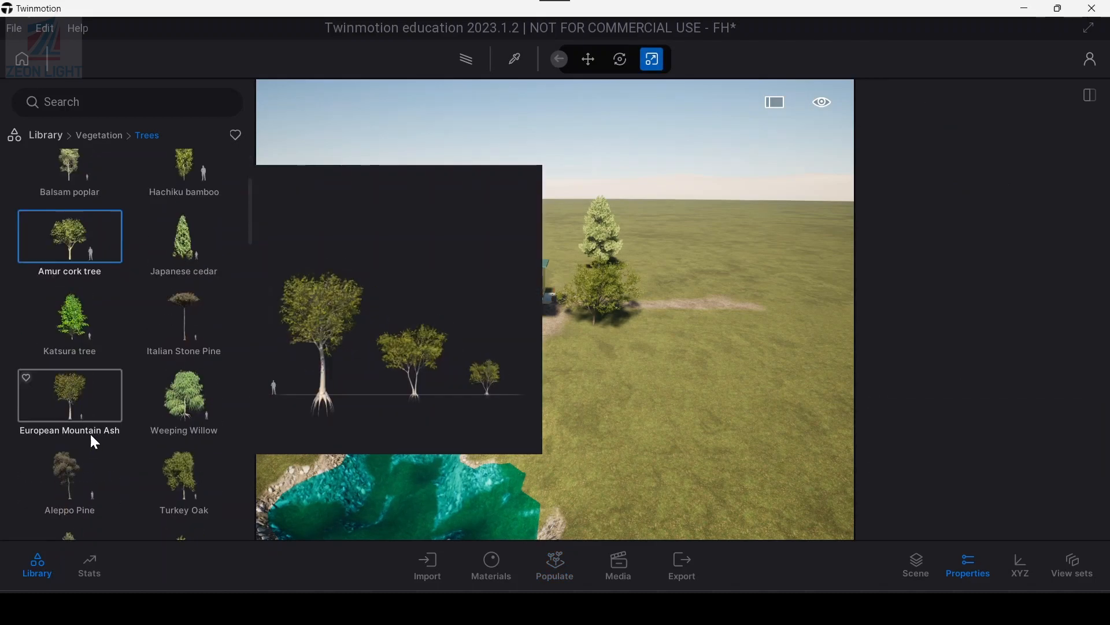
scroll(94, 432, down, 2)
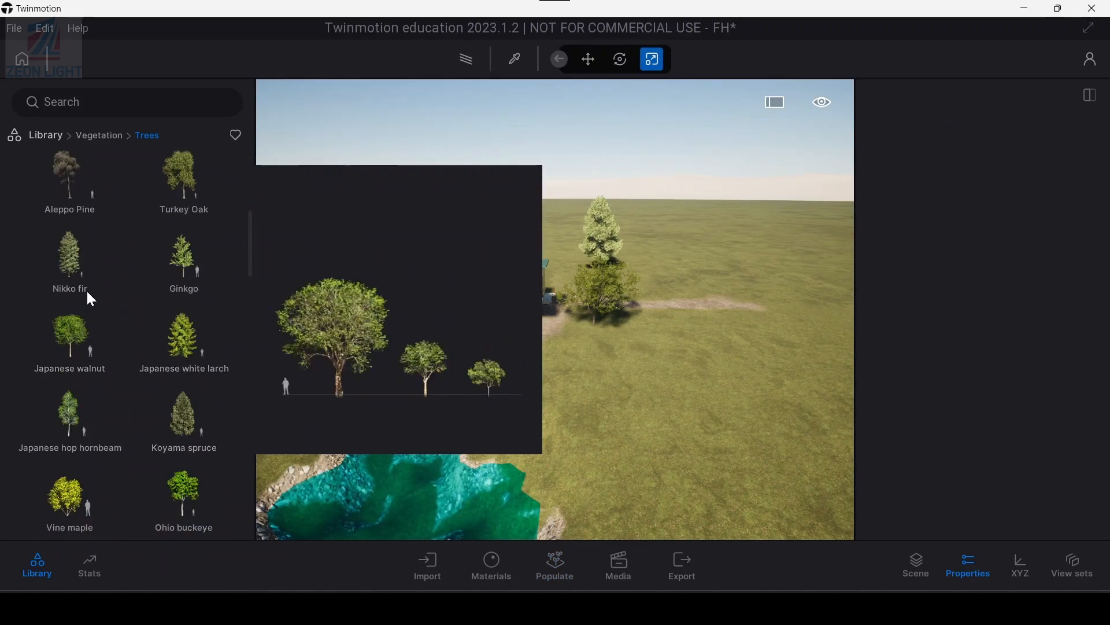
scroll(94, 401, down, 7)
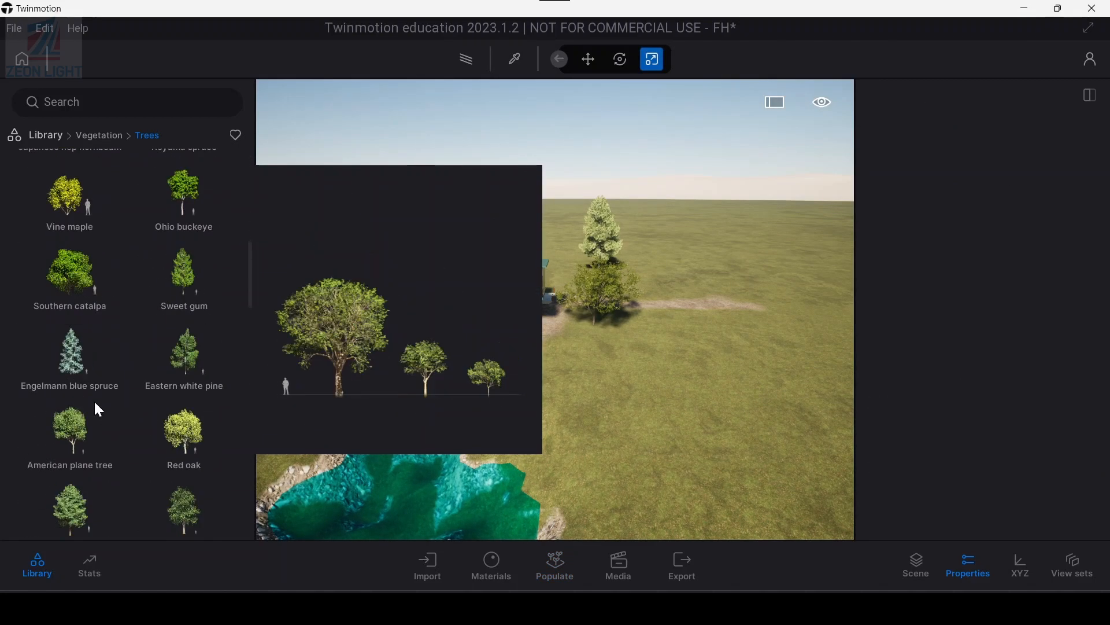
scroll(93, 400, down, 8)
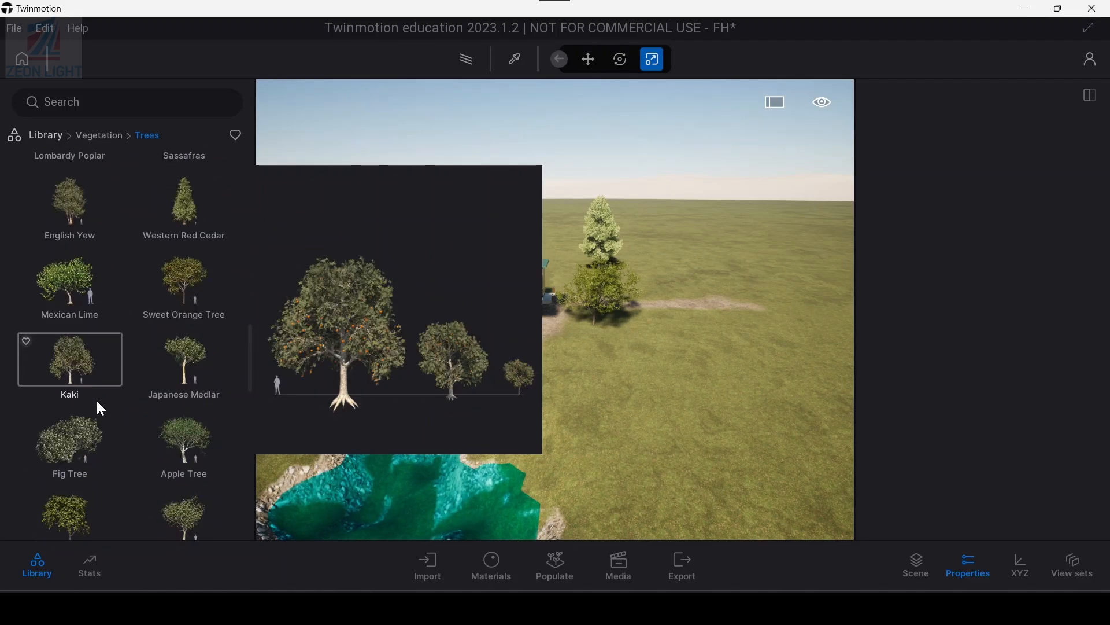
click(185, 212)
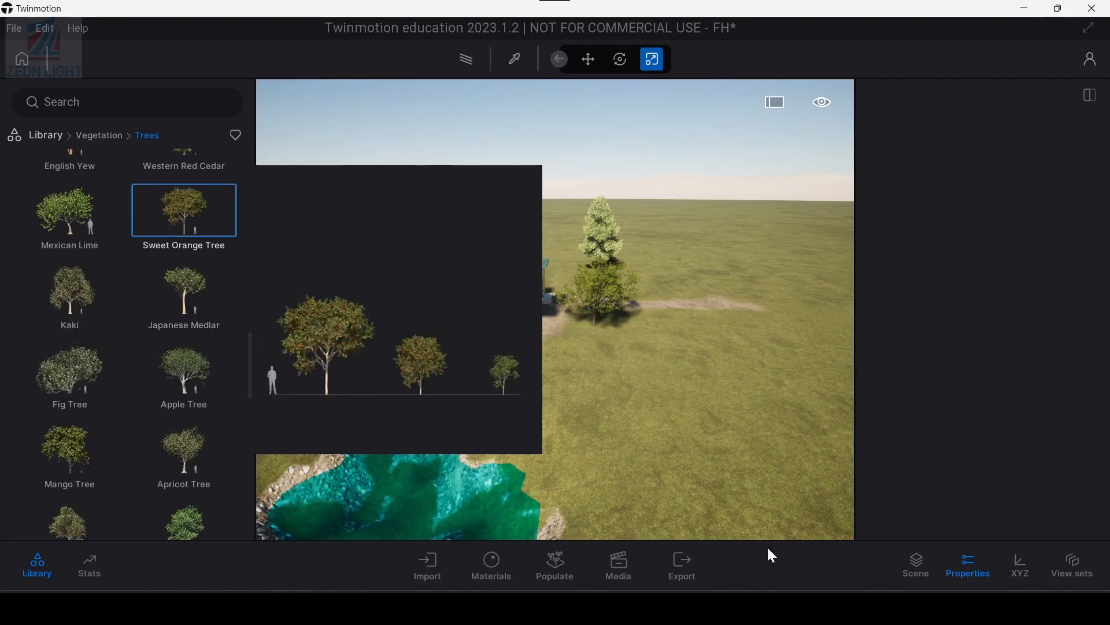
click(559, 570)
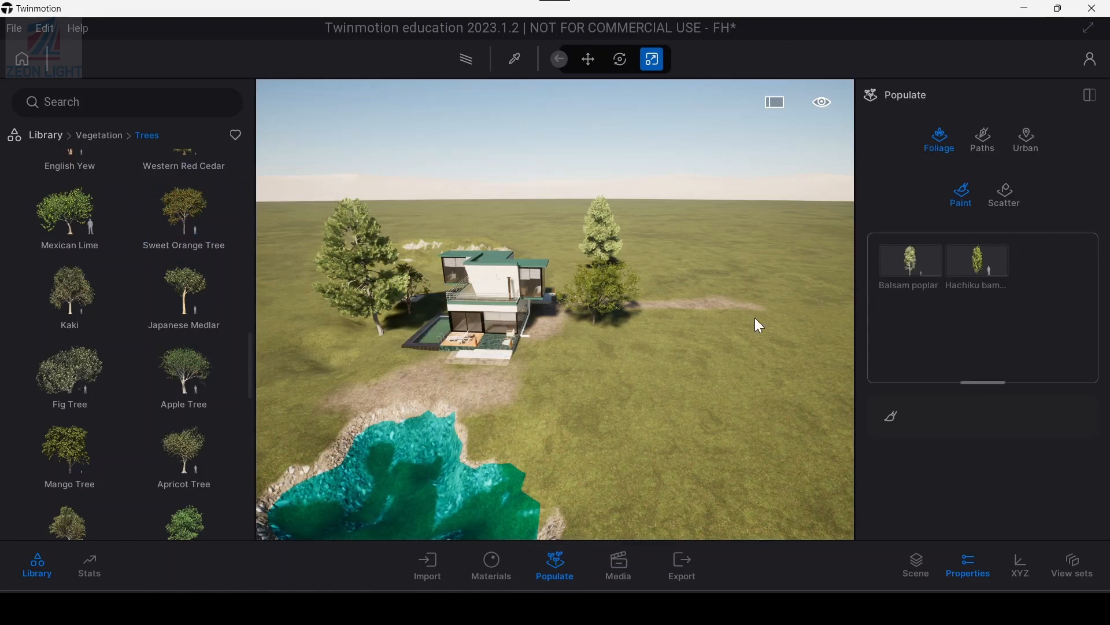
drag(185, 218, 1060, 307)
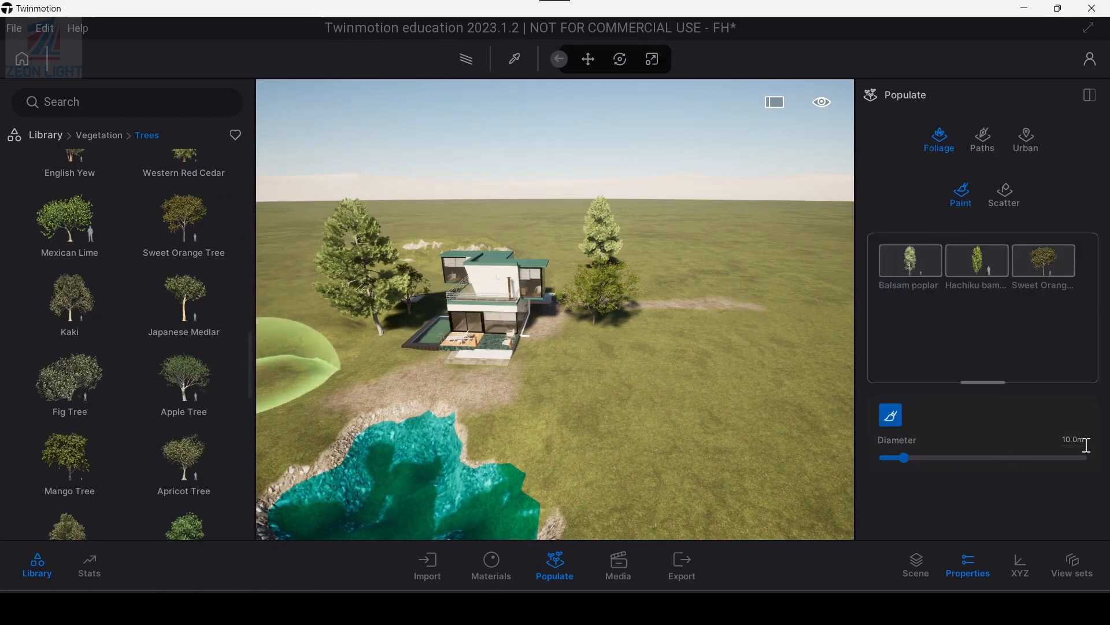
Set the brush diameter to 18.2 m and paint the mixed trees over the lawn to the right of the house
drag(907, 459, 921, 460)
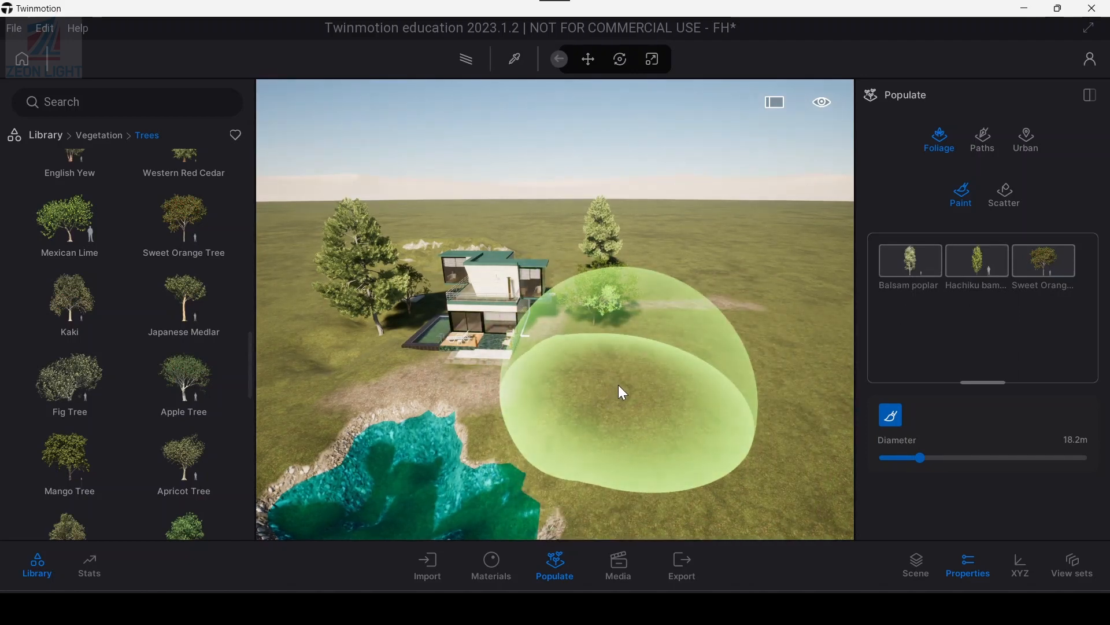
mouse_move(620, 389)
mouse_down()
mouse_move(716, 364)
mouse_move(592, 407)
mouse_move(684, 337)
mouse_up()
key(d)
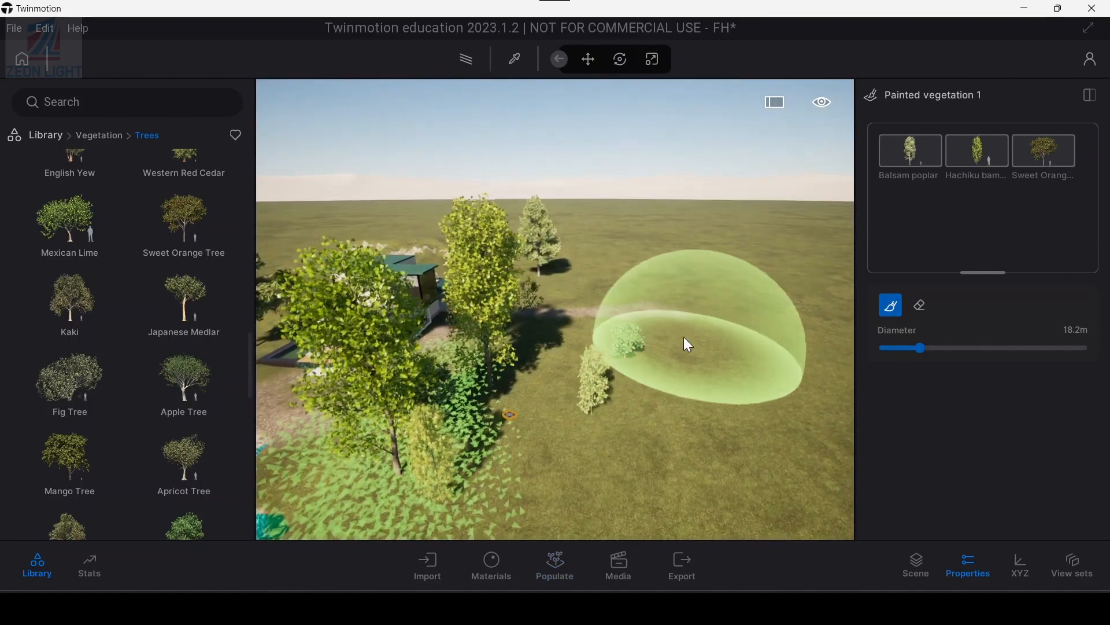
Continue painting the mixed trees across the ground behind the house
key(w)
mouse_move(570, 366)
mouse_down()
mouse_move(473, 352)
mouse_move(773, 443)
mouse_move(571, 311)
mouse_move(441, 338)
mouse_up()
key(s)
key(a)
key(w)
key(s)
key(a)
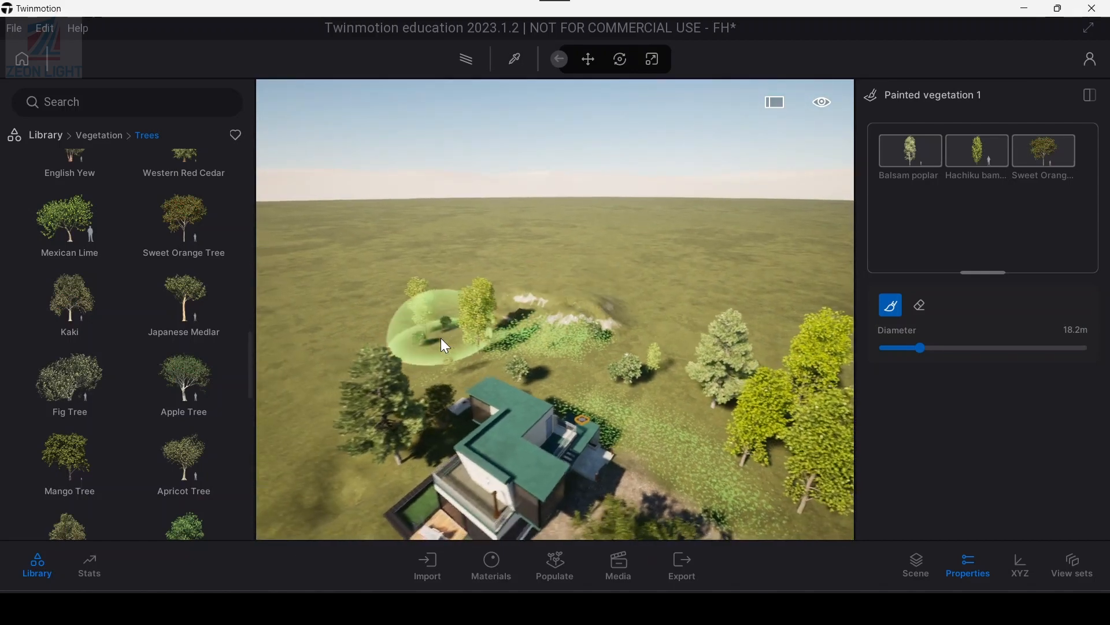
Extend the painted trees over the surrounding ground on the pool side and around to the front of the house
right_drag(440, 338, 433, 359)
mouse_move(506, 305)
mouse_down()
mouse_move(436, 404)
mouse_move(391, 415)
mouse_move(431, 341)
mouse_up()
key(a)
key(s)
mouse_move(561, 310)
mouse_down()
mouse_move(394, 370)
mouse_move(432, 277)
mouse_up()
mouse_move(515, 284)
right_down()
mouse_move(523, 306)
mouse_move(541, 309)
right_up()
mouse_move(541, 309)
mouse_down()
mouse_move(600, 317)
mouse_move(730, 370)
mouse_up()
key(w)
right_drag(608, 381, 682, 295)
mouse_move(682, 295)
mouse_down()
mouse_move(658, 214)
mouse_move(689, 275)
mouse_up()
key(s)
mouse_move(690, 275)
right_down()
mouse_move(642, 370)
mouse_move(666, 347)
right_up()
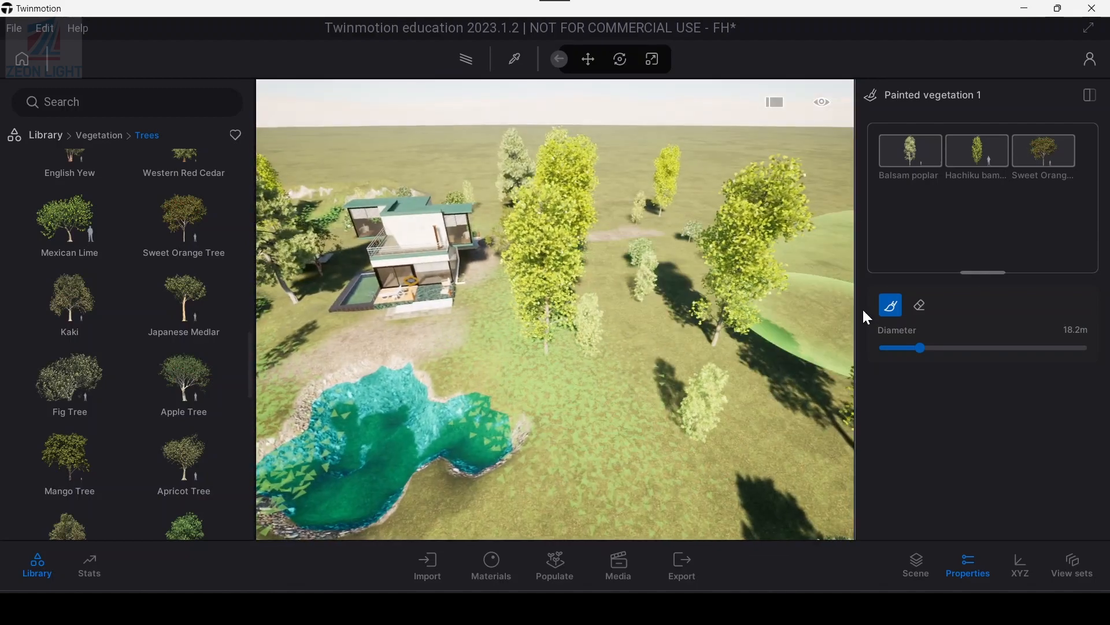
Erase the painted trees from the lawn beside the pond and house
click(921, 305)
mouse_move(753, 417)
mouse_down()
mouse_move(700, 451)
mouse_move(720, 426)
mouse_move(702, 349)
mouse_move(607, 322)
mouse_move(763, 292)
mouse_move(699, 324)
mouse_up()
key(s)
Switch back to painting and repaint mixed trees on the cleared lawn and in front of the pond
click(891, 304)
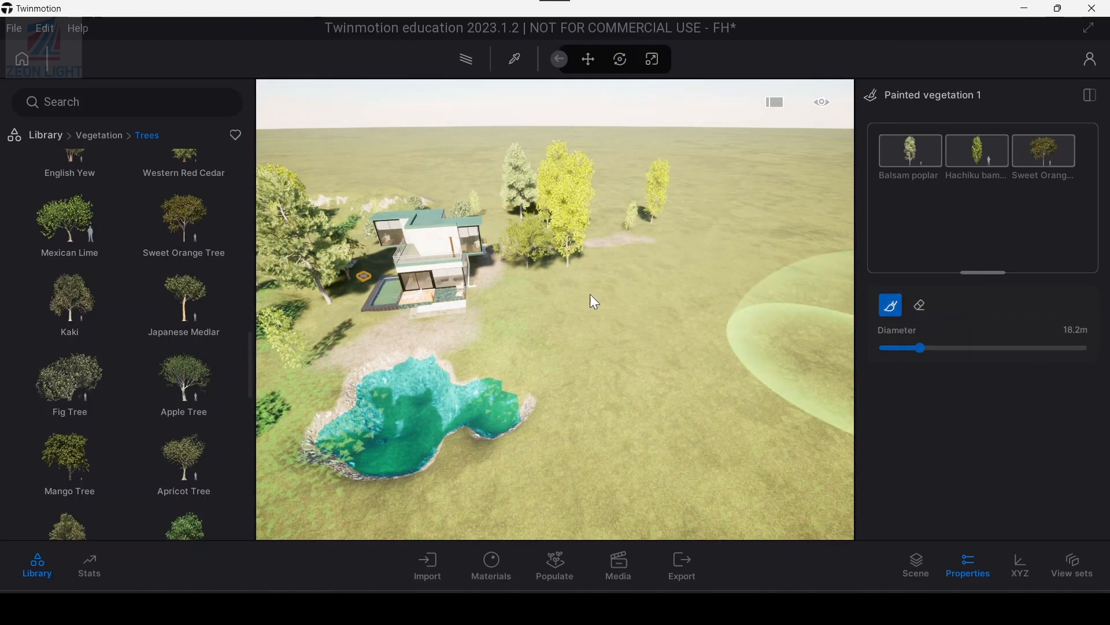
mouse_move(590, 295)
mouse_down()
mouse_move(560, 321)
mouse_move(728, 400)
mouse_move(689, 491)
mouse_move(697, 248)
mouse_up()
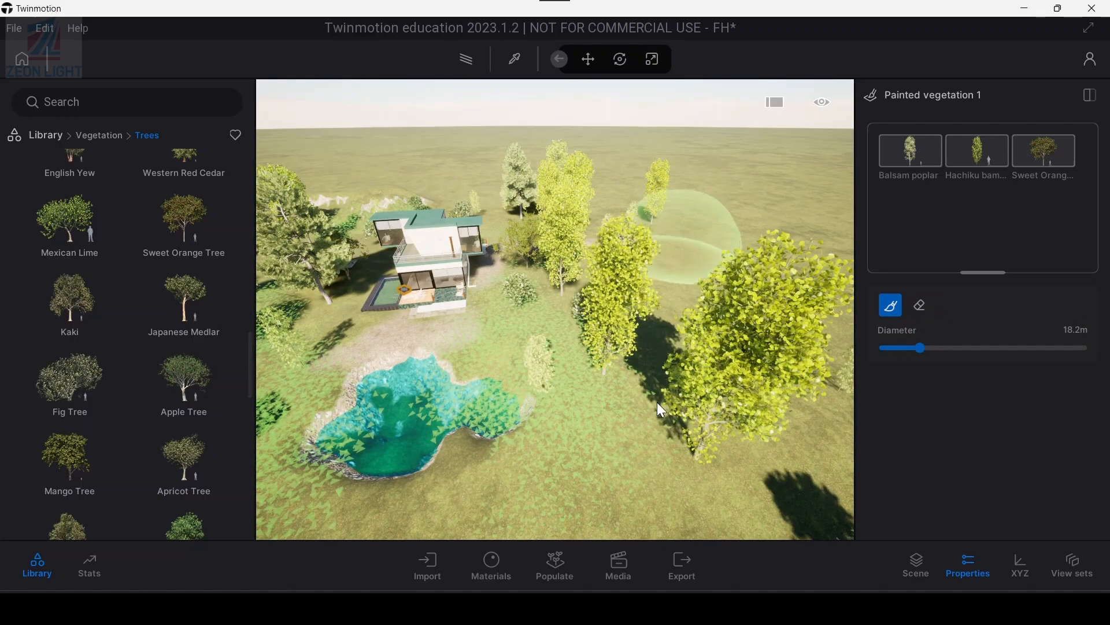
key(s)
mouse_move(657, 401)
right_down()
mouse_move(643, 412)
mouse_move(699, 425)
right_up()
click(492, 483)
right_drag(491, 481, 501, 462)
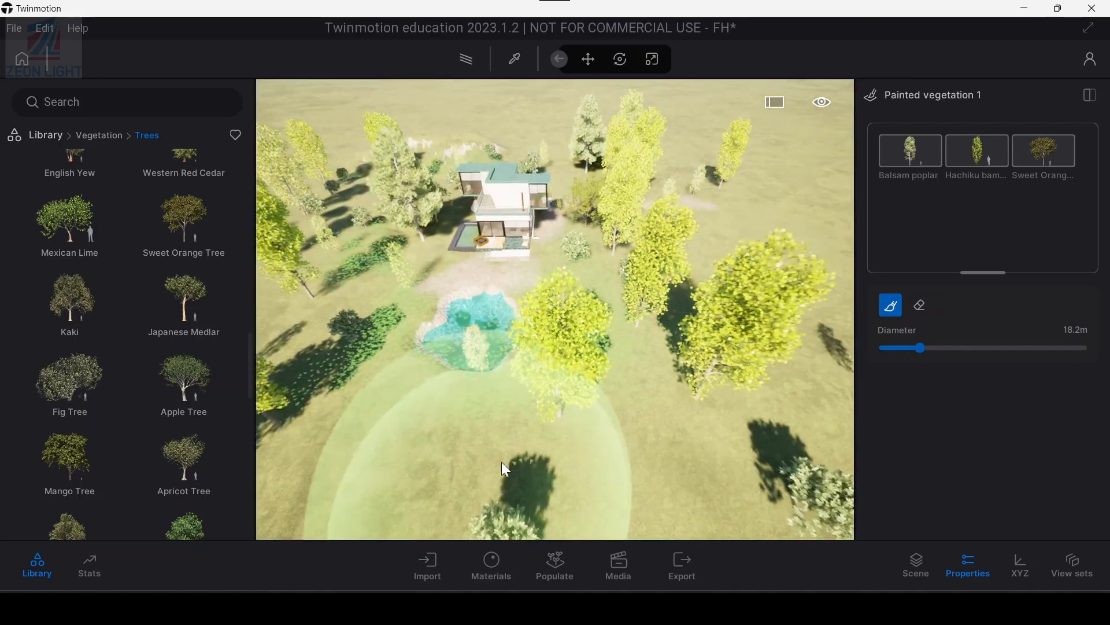
Select only the Balsam poplar among the painted vegetation species and set its density to 37%
scroll(731, 404, up, 3)
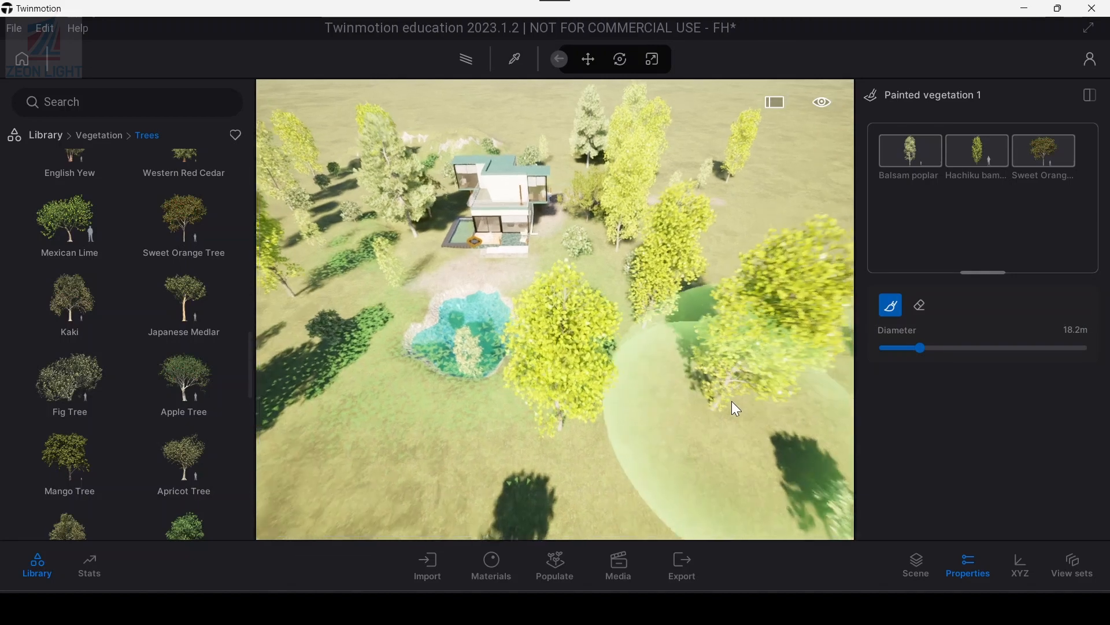
click(908, 149)
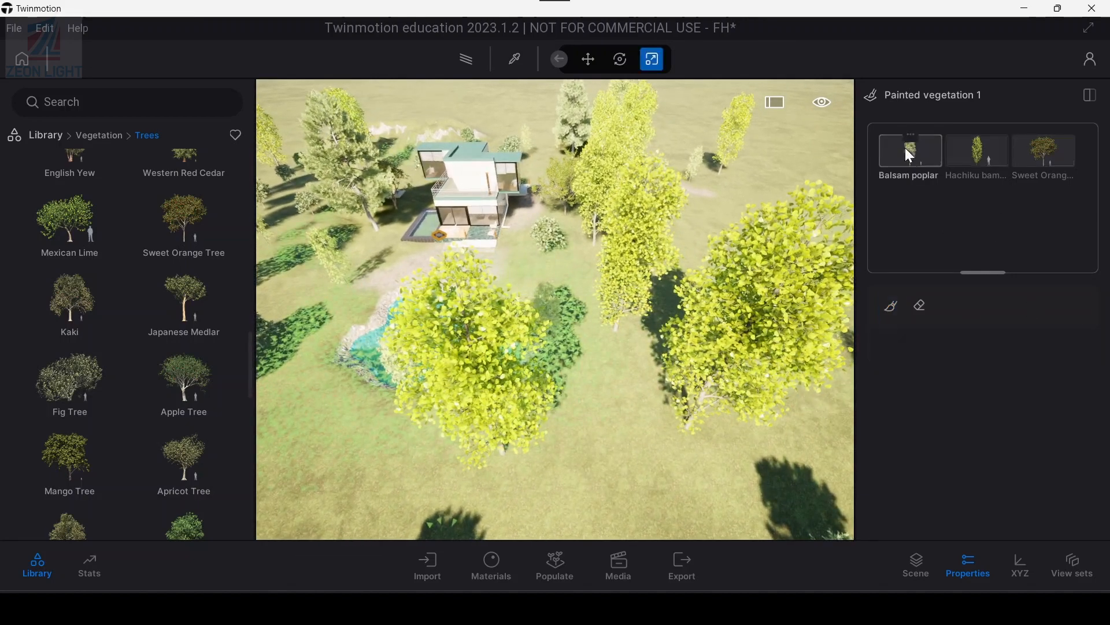
scroll(907, 149, down, 2)
scroll(977, 208, up, 2)
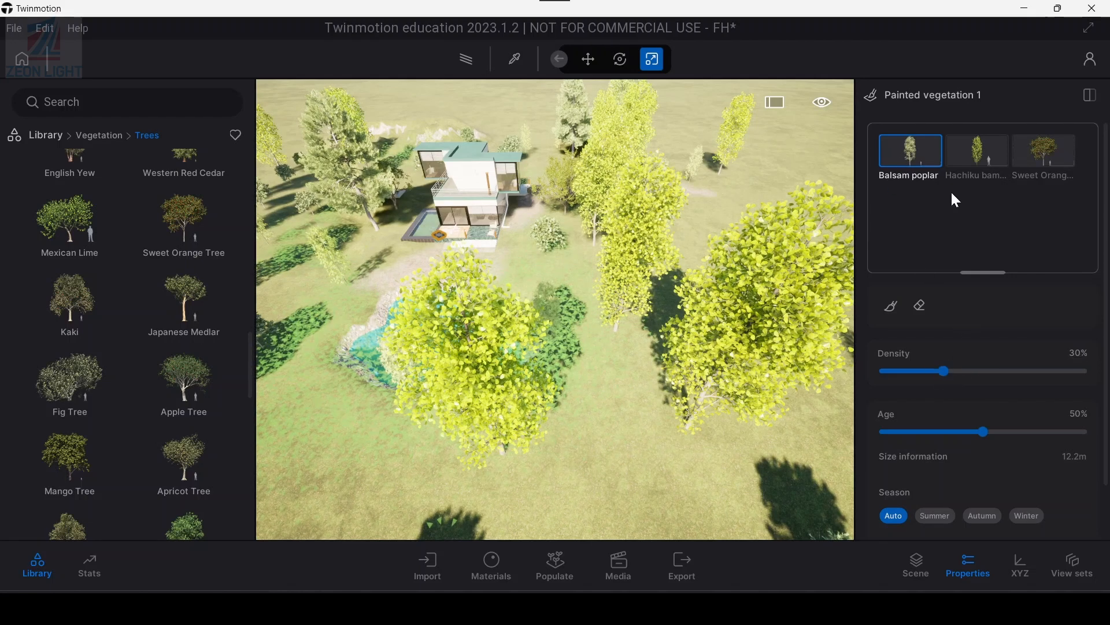
ctrl+click(975, 158)
ctrl+click(1045, 154)
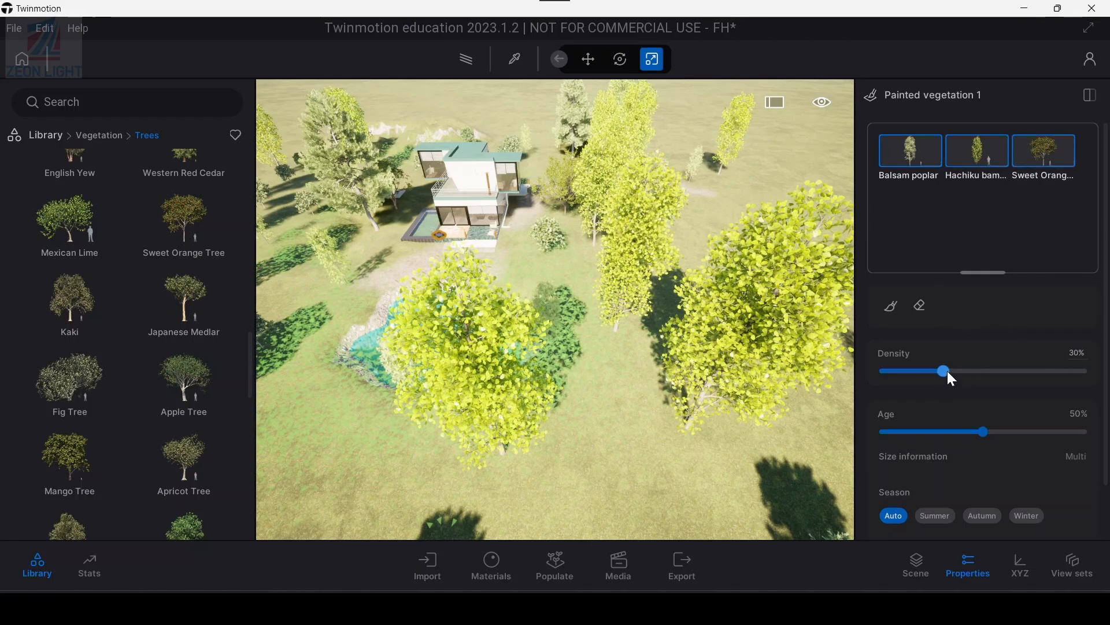
click(1042, 154)
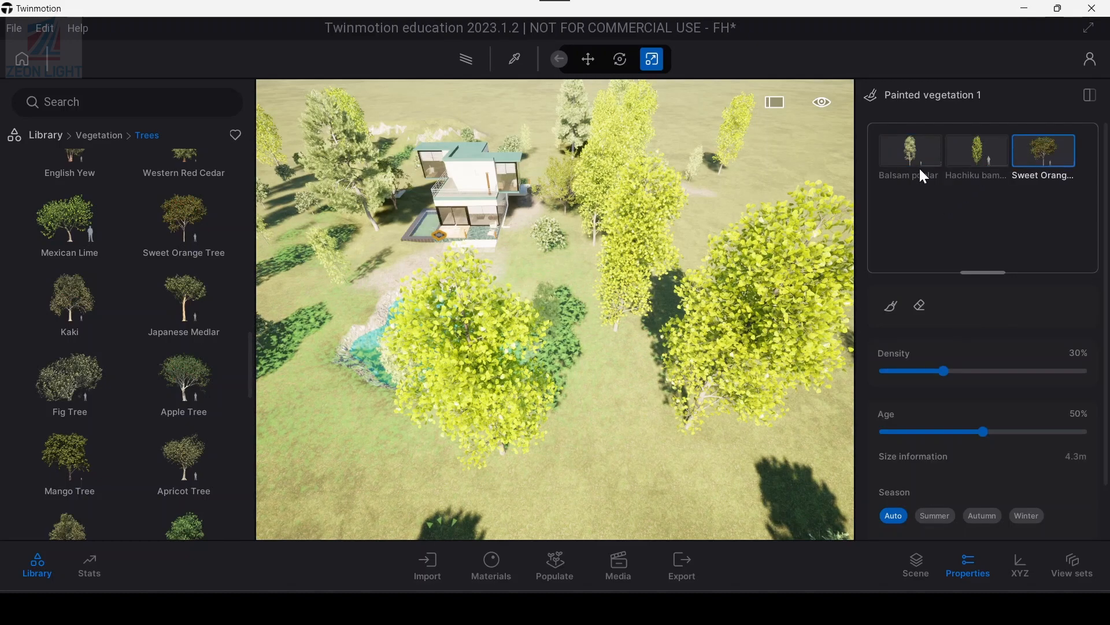
click(904, 159)
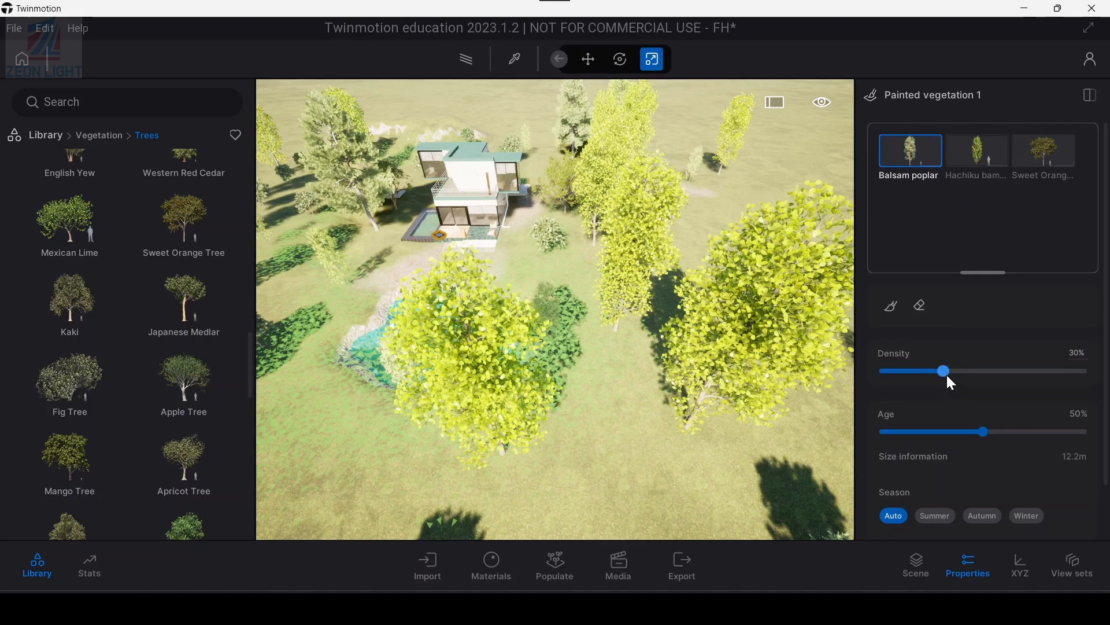
drag(949, 373, 960, 373)
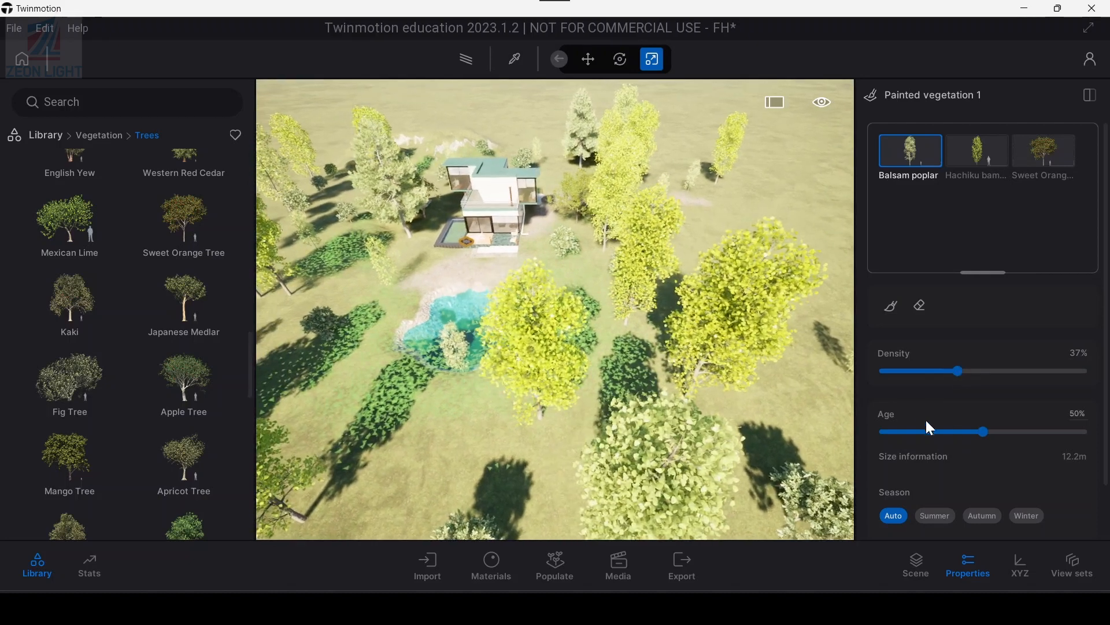
mouse_move(983, 432)
mouse_down()
mouse_move(949, 433)
mouse_move(1001, 434)
mouse_move(959, 434)
mouse_move(985, 433)
mouse_up()
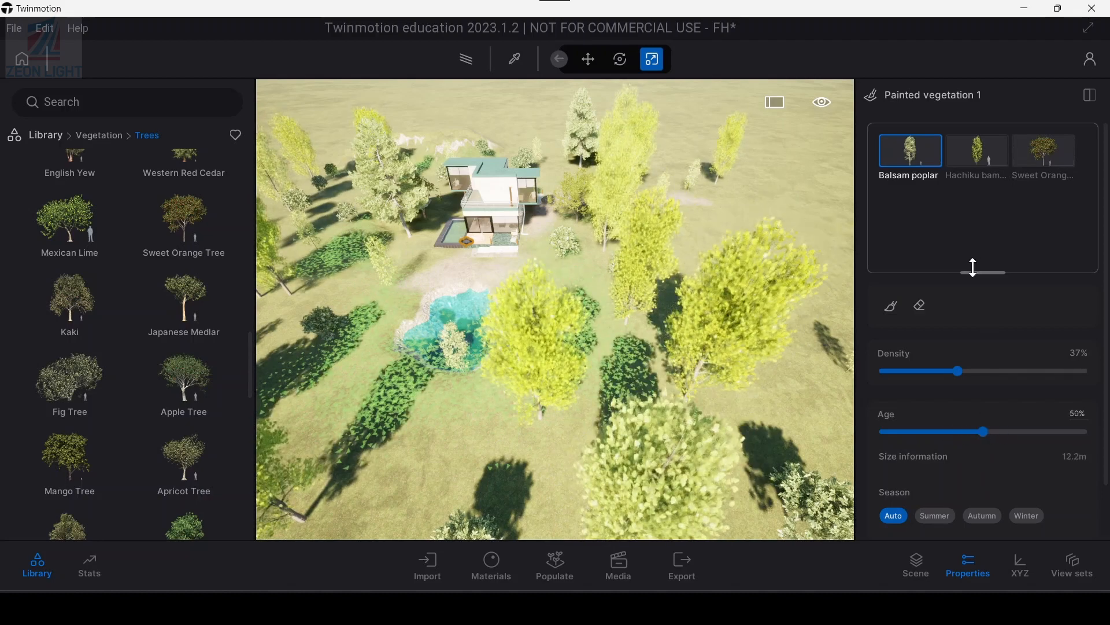
Try the Winter and Summer seasons on the painted Balsam poplars and settle on Autumn
scroll(949, 434, down, 1)
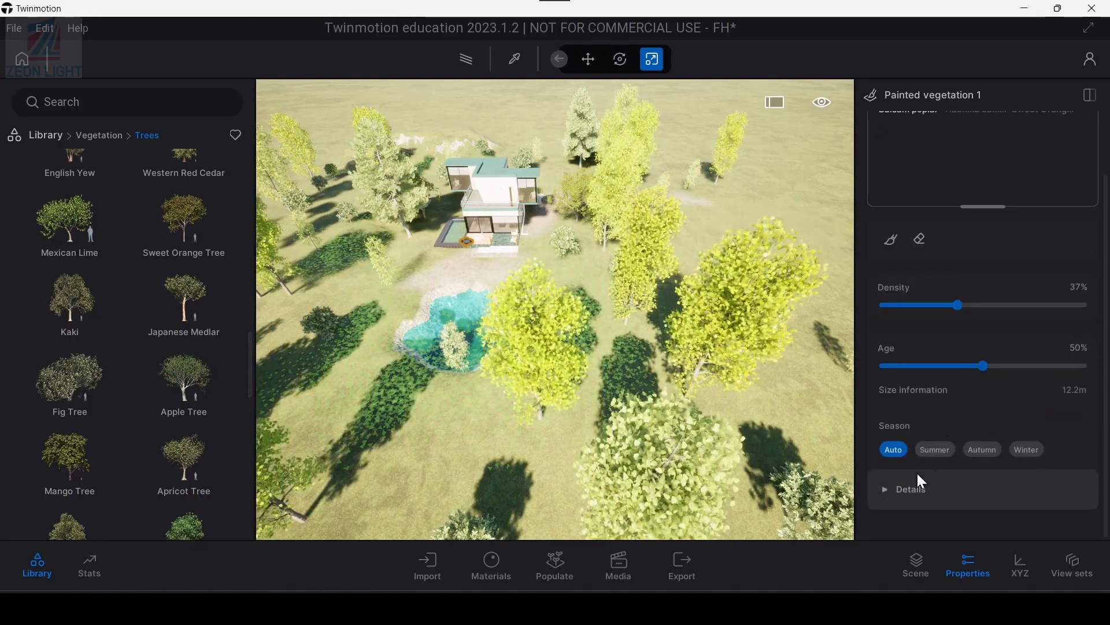
click(985, 452)
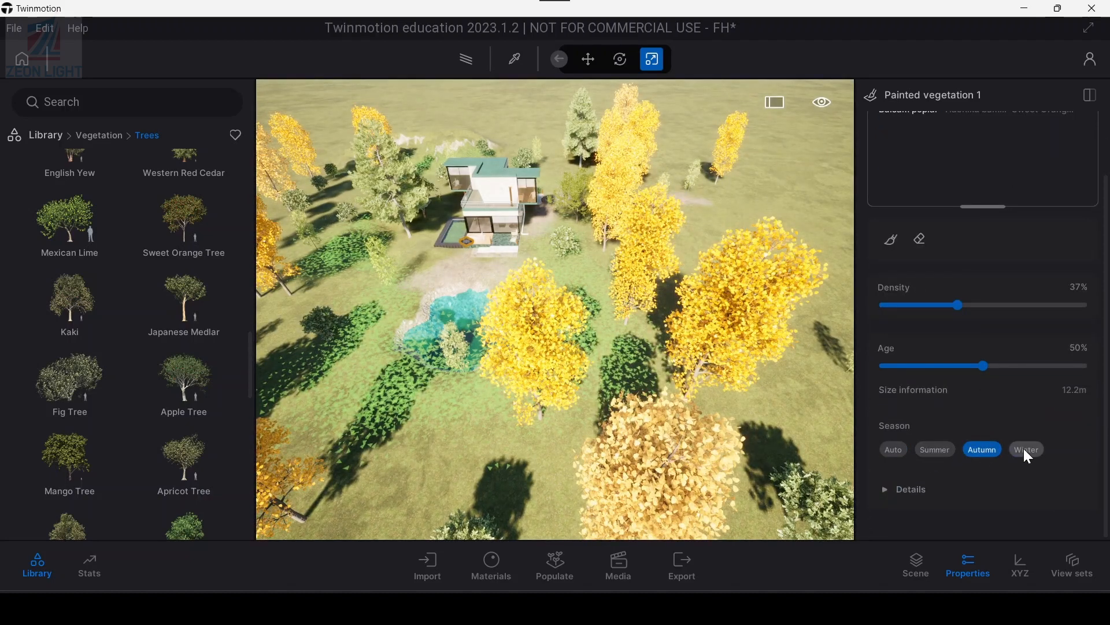
click(1024, 450)
click(994, 453)
click(1024, 449)
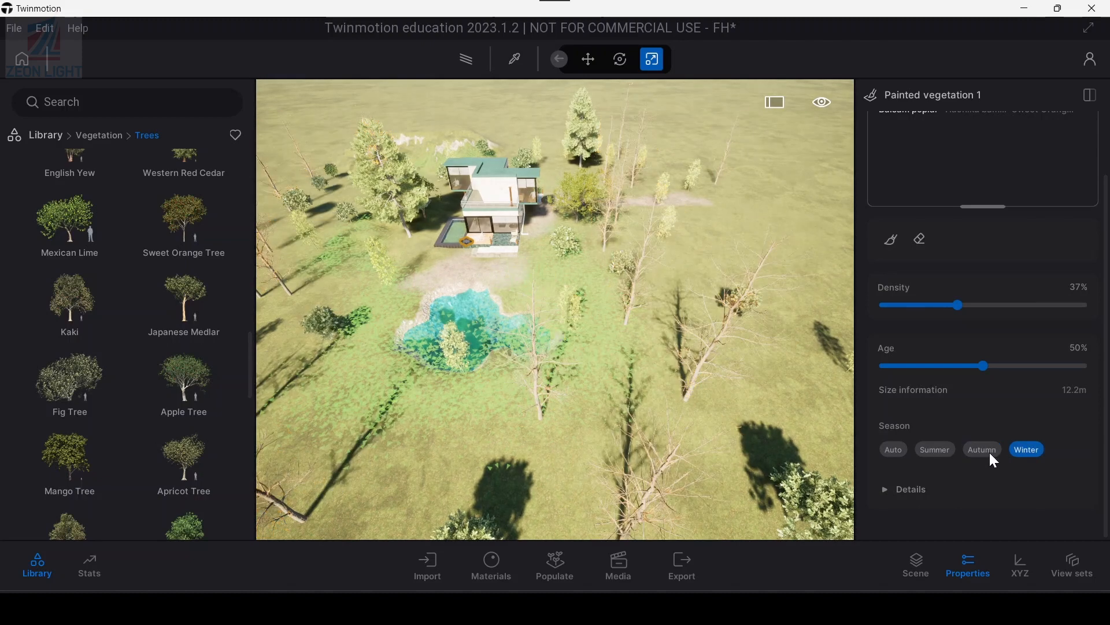
click(985, 450)
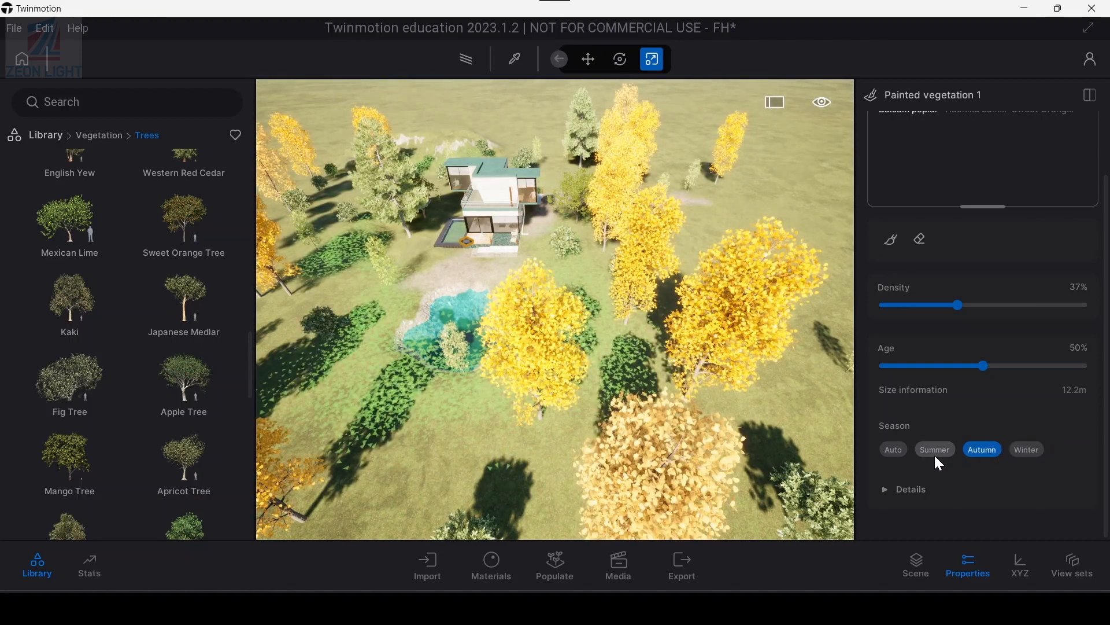
click(936, 453)
click(979, 451)
shift+middle_drag(694, 347, 673, 277)
middle_drag(520, 307, 575, 299)
scroll(521, 307, up, 3)
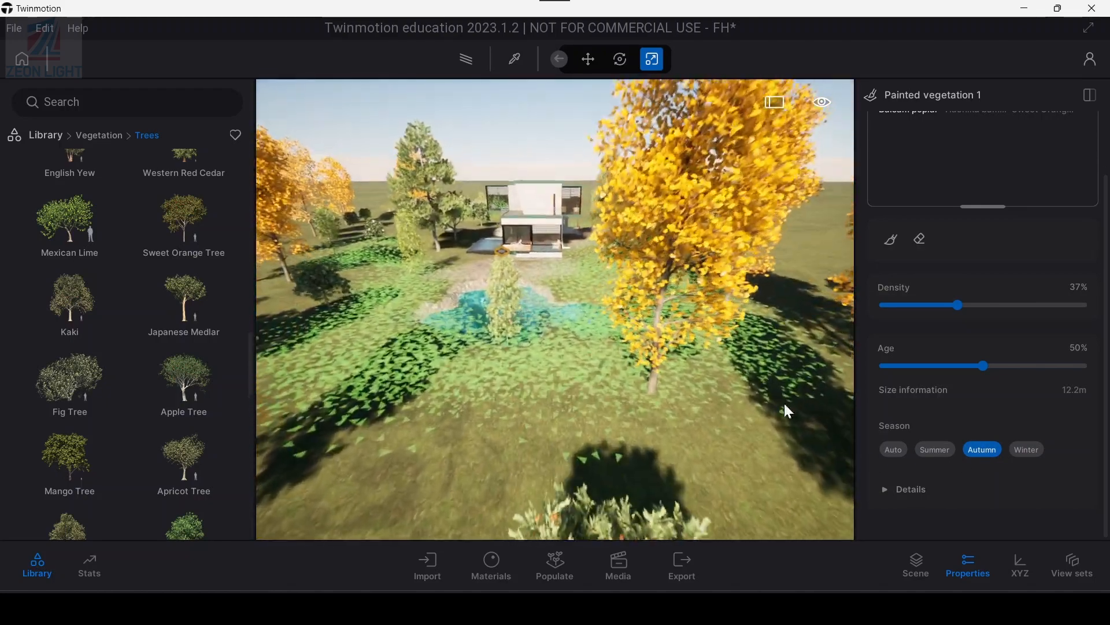
Examine the Balsam poplar's additional detail options for tint, growth and wind, and collapse them again
click(905, 491)
scroll(906, 474, down, 3)
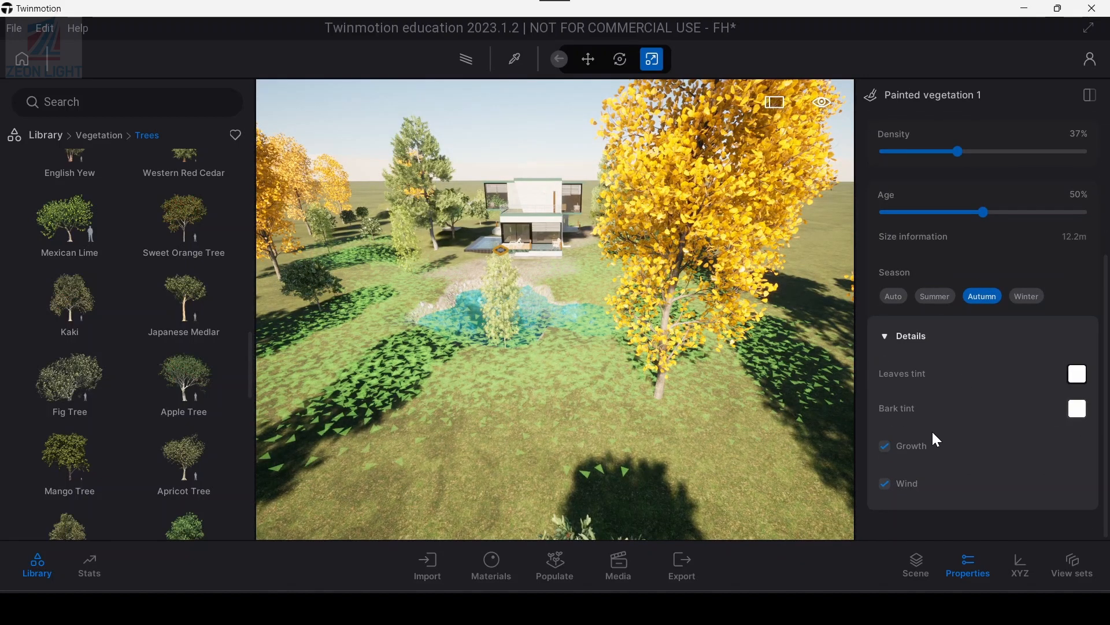
click(893, 343)
scroll(552, 312, up, 5)
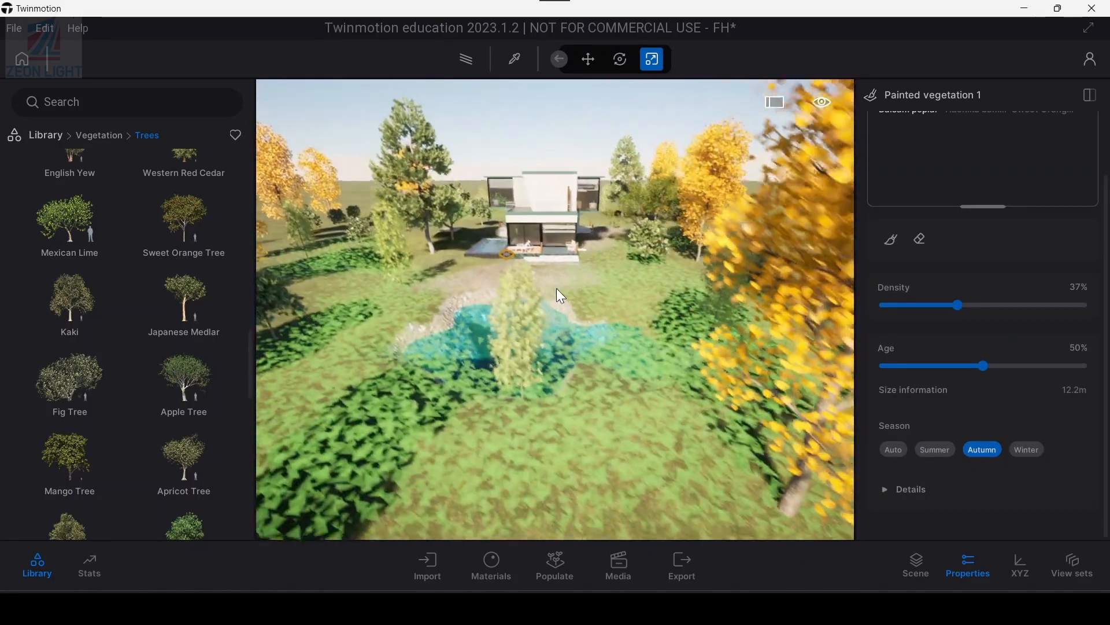
scroll(557, 288, up, 5)
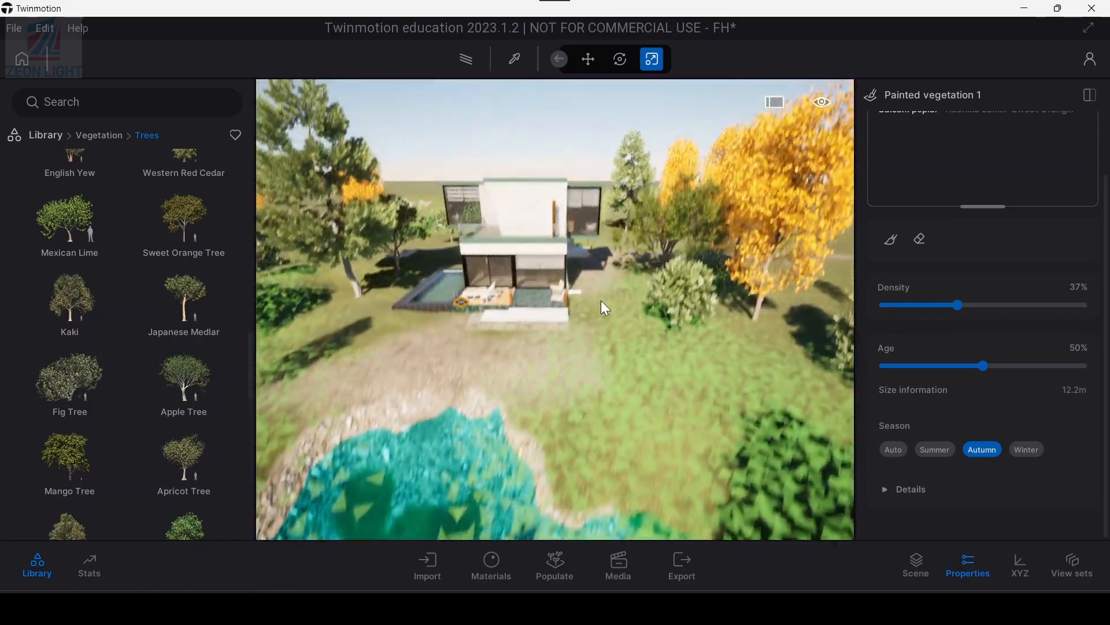
Show the scene graph and select Painted vegetation 1 in it by picking an autumn tree beside the house
click(552, 345)
key(e)
key(w)
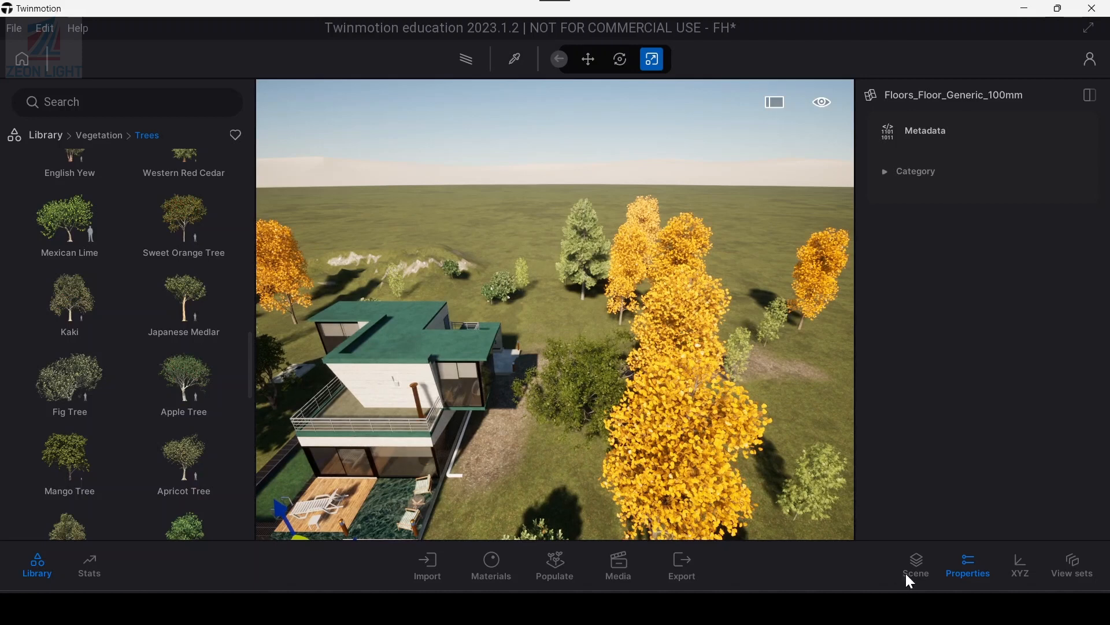
click(920, 567)
click(987, 571)
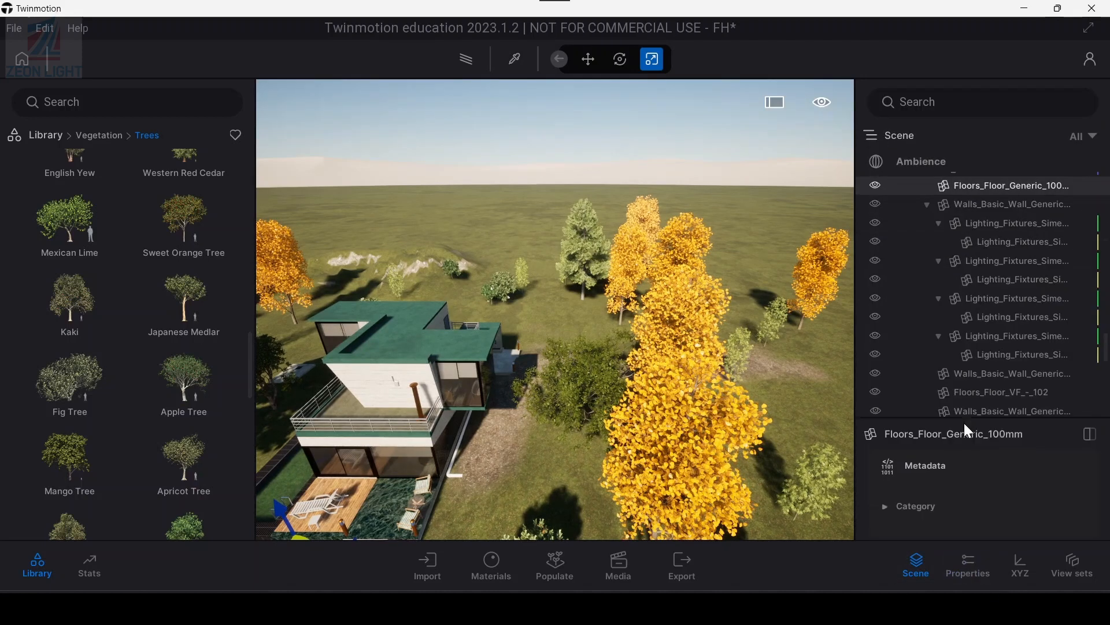
click(685, 324)
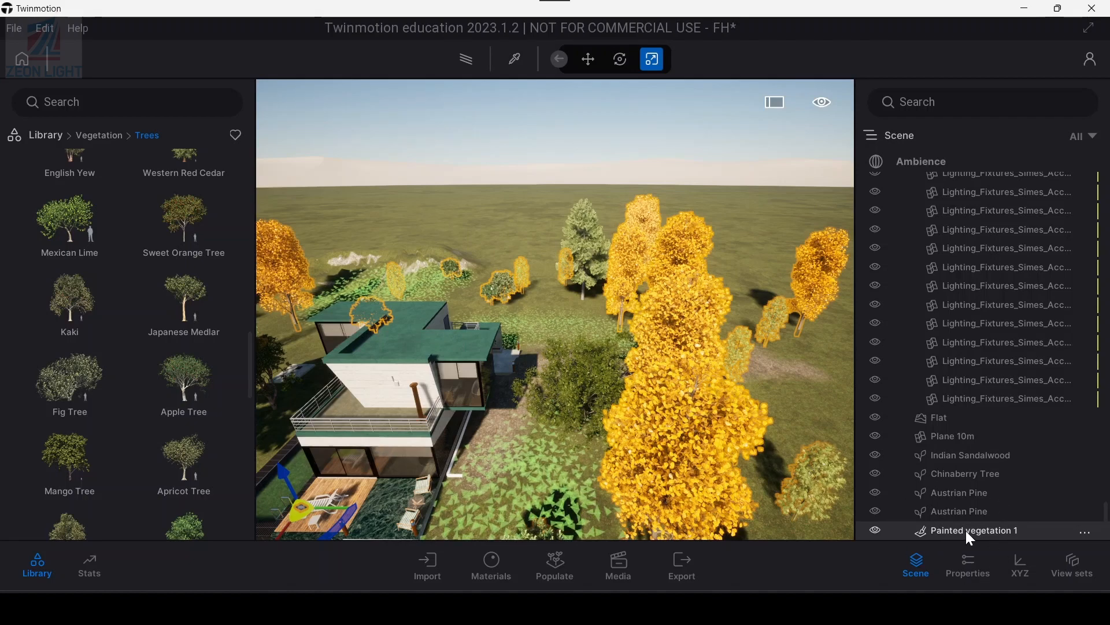
drag(633, 339, 624, 202)
middle_drag(651, 264, 658, 303)
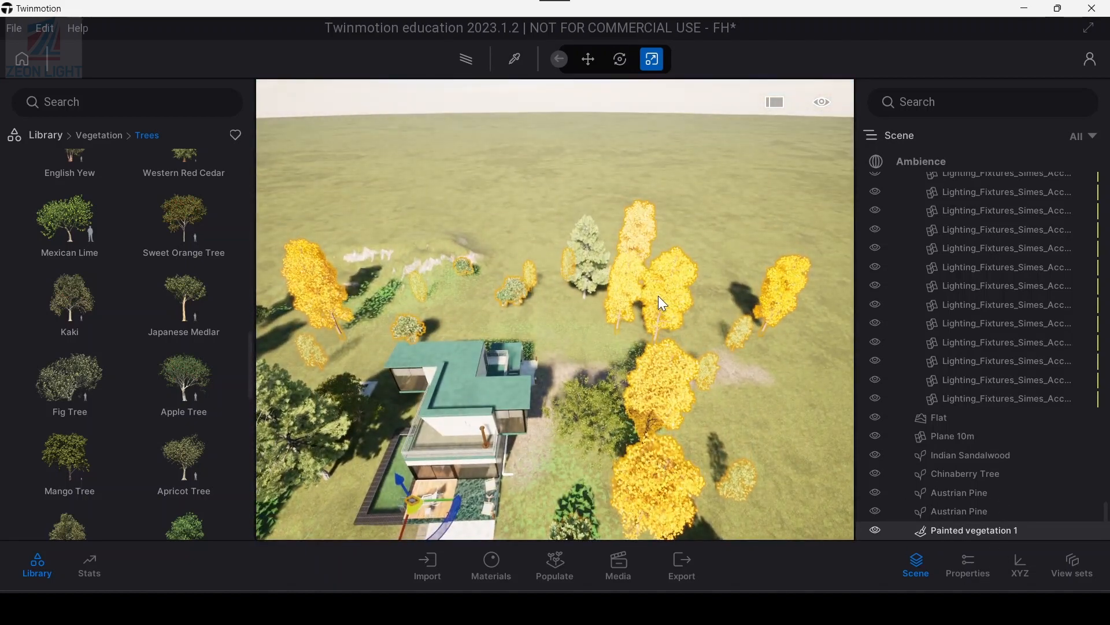
click(564, 569)
scroll(833, 347, down, 1)
scroll(983, 350, up, 1)
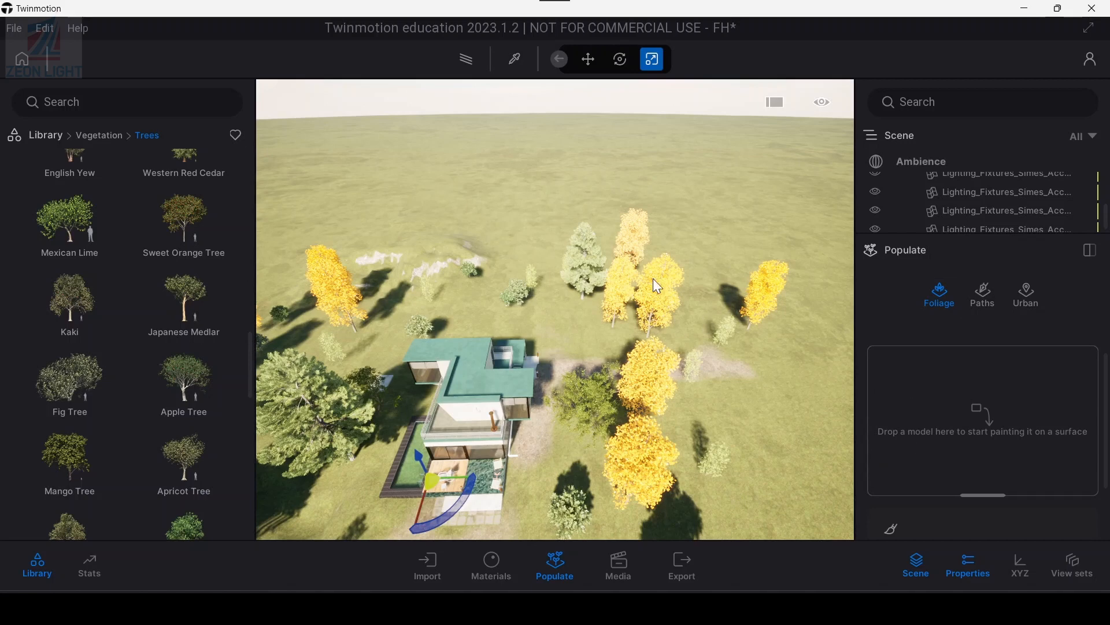
click(685, 231)
scroll(684, 234, down, 1)
key(Escape)
middle_drag(743, 404, 686, 360)
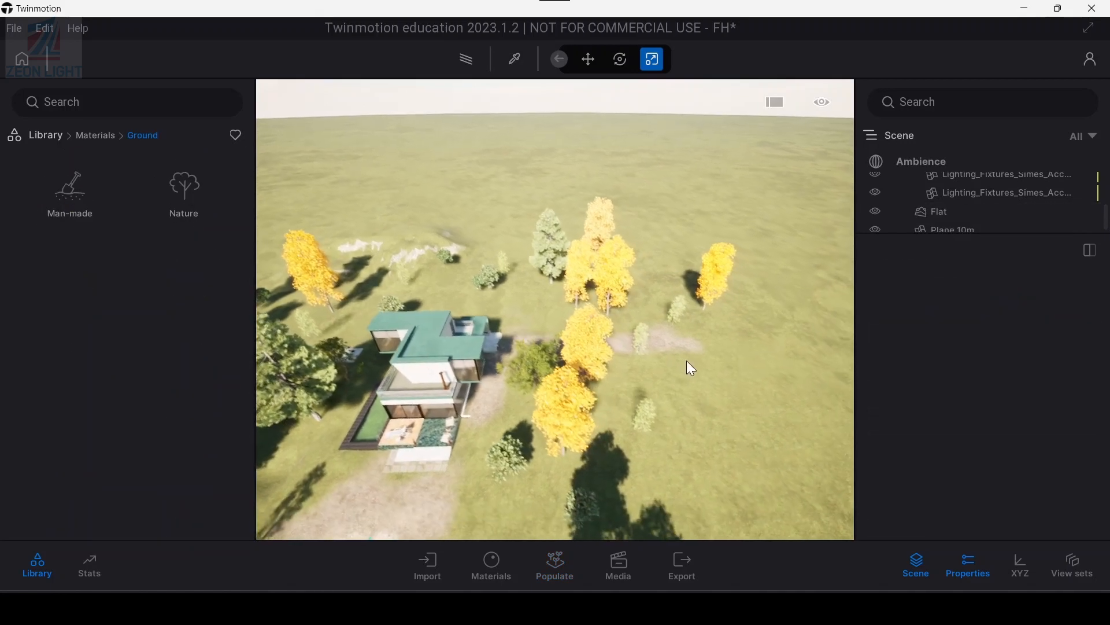
Select Painted vegetation 1 again and paint more mixed trees over the open ground behind and beside the house, then deselect it
click(584, 346)
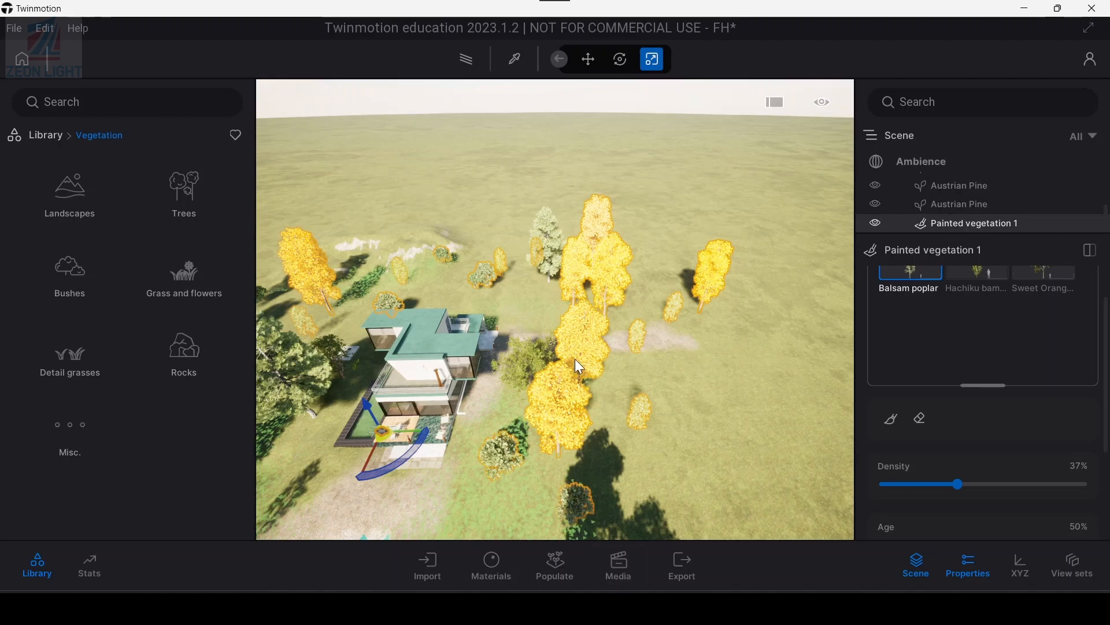
scroll(1001, 333, up, 1)
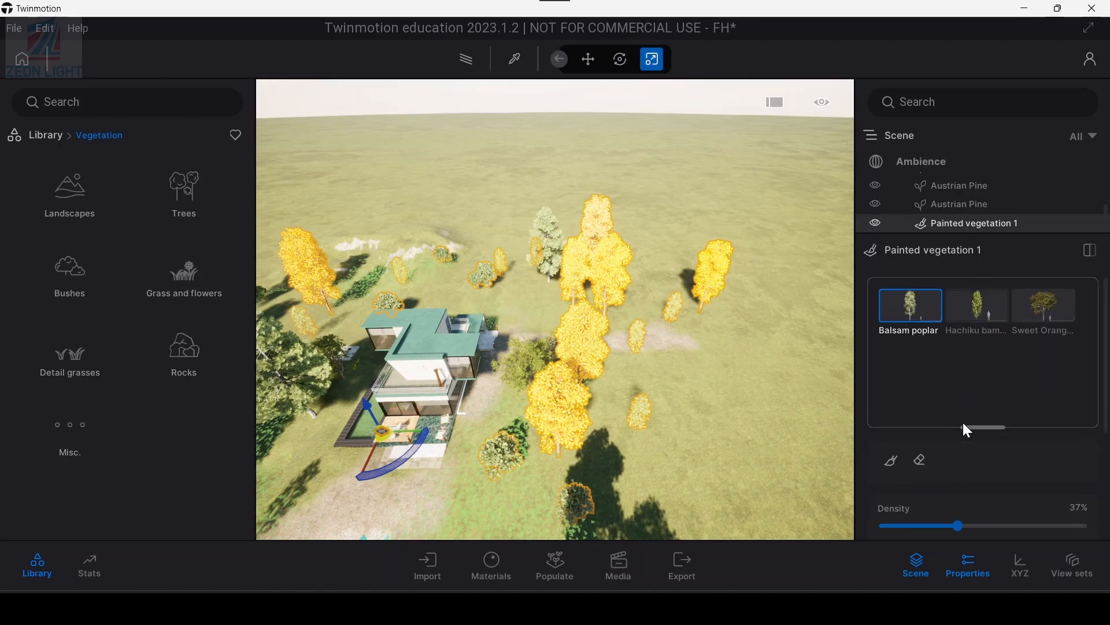
scroll(966, 427, down, 1)
scroll(931, 340, up, 1)
click(891, 459)
mouse_move(503, 260)
mouse_down()
mouse_move(419, 269)
mouse_move(585, 276)
mouse_move(669, 388)
mouse_move(761, 470)
mouse_up()
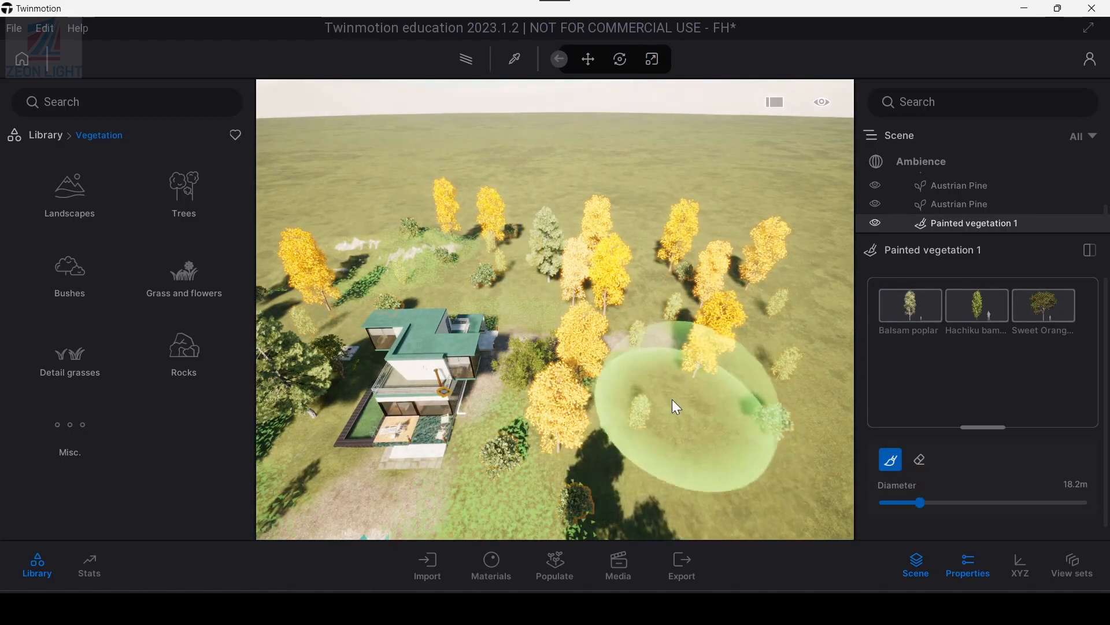
mouse_move(672, 399)
right_down()
mouse_move(634, 388)
mouse_move(651, 408)
mouse_move(611, 428)
right_up()
key(Escape)
mouse_move(547, 414)
right_down()
mouse_move(592, 401)
mouse_move(637, 316)
mouse_move(649, 325)
mouse_move(616, 368)
right_up()
click(744, 320)
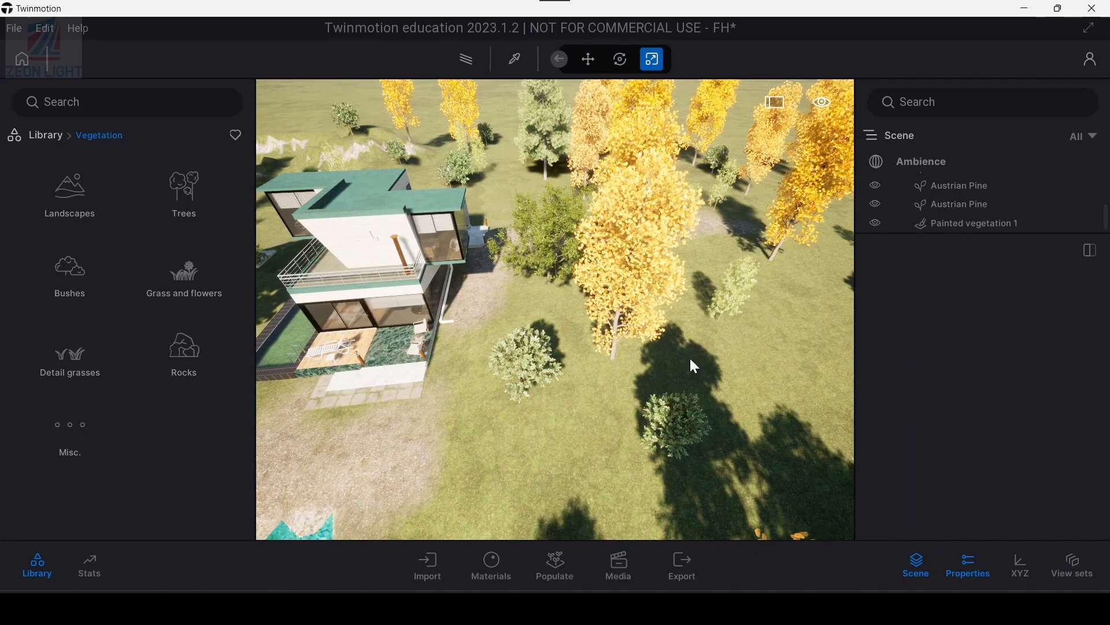
Start a new foliage Paint set and add a tropical palm and a common fern from the library's bushes
click(553, 566)
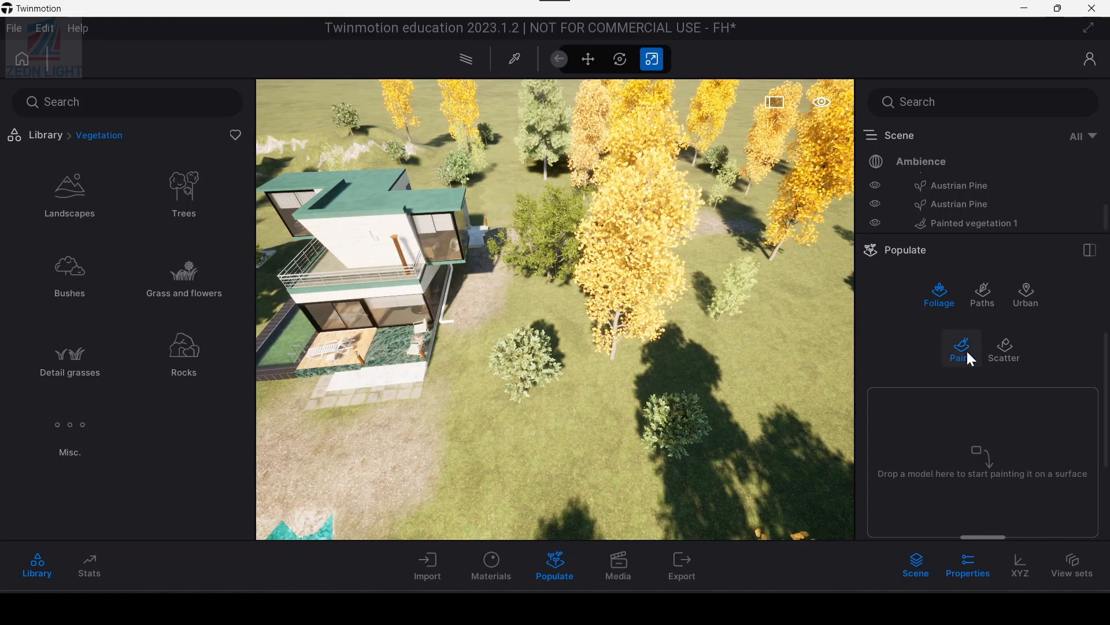
click(65, 286)
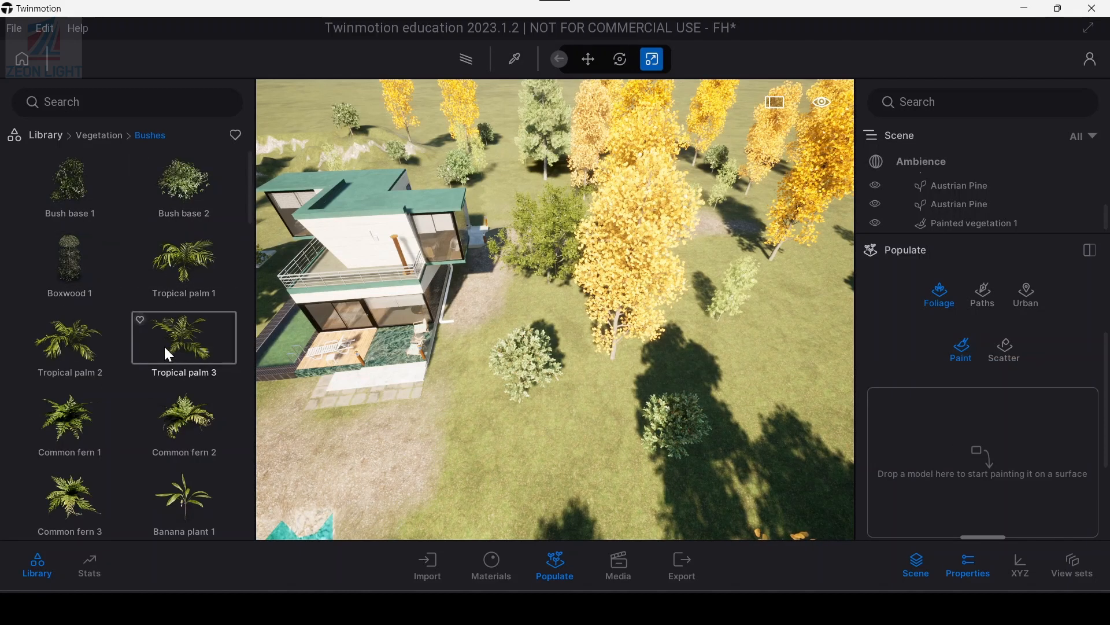
scroll(164, 345, down, 1)
drag(178, 319, 932, 469)
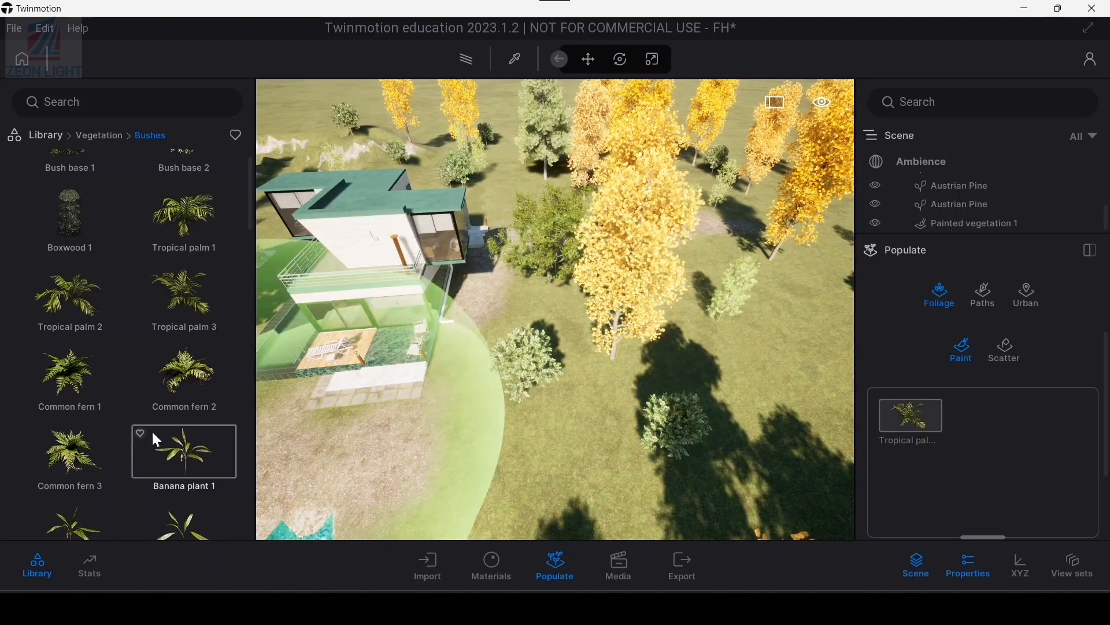
scroll(139, 427, down, 1)
mouse_move(110, 416)
mouse_down()
mouse_move(795, 470)
mouse_move(915, 459)
mouse_up()
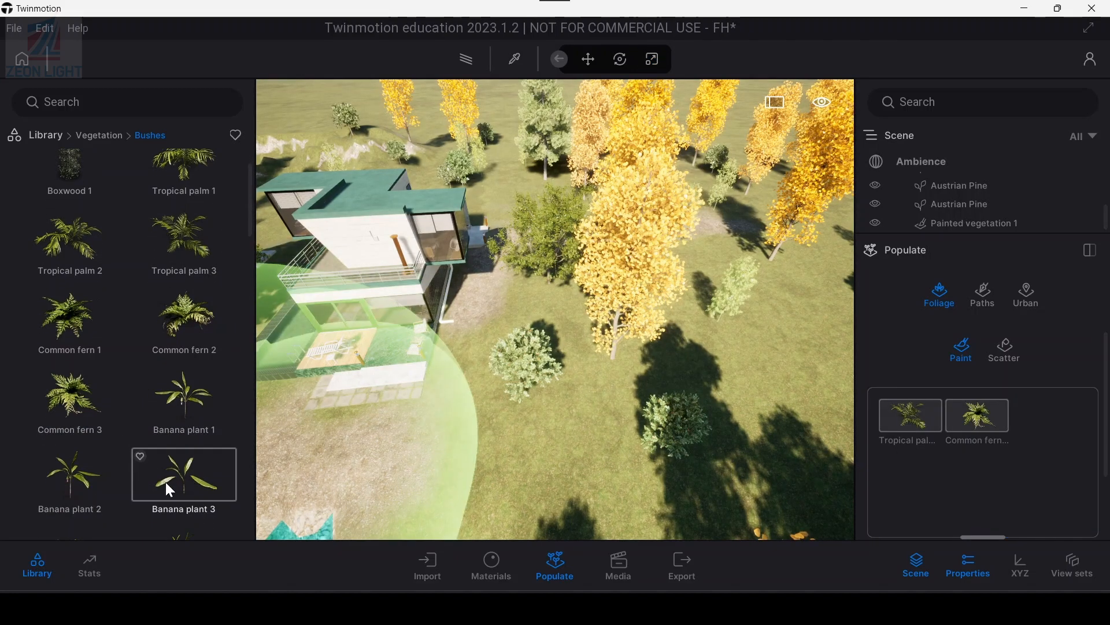
Add Gazania 1, Boston fern 1 and Blue lupin 1 to the new foliage paint set
scroll(167, 467, down, 5)
scroll(141, 461, down, 1)
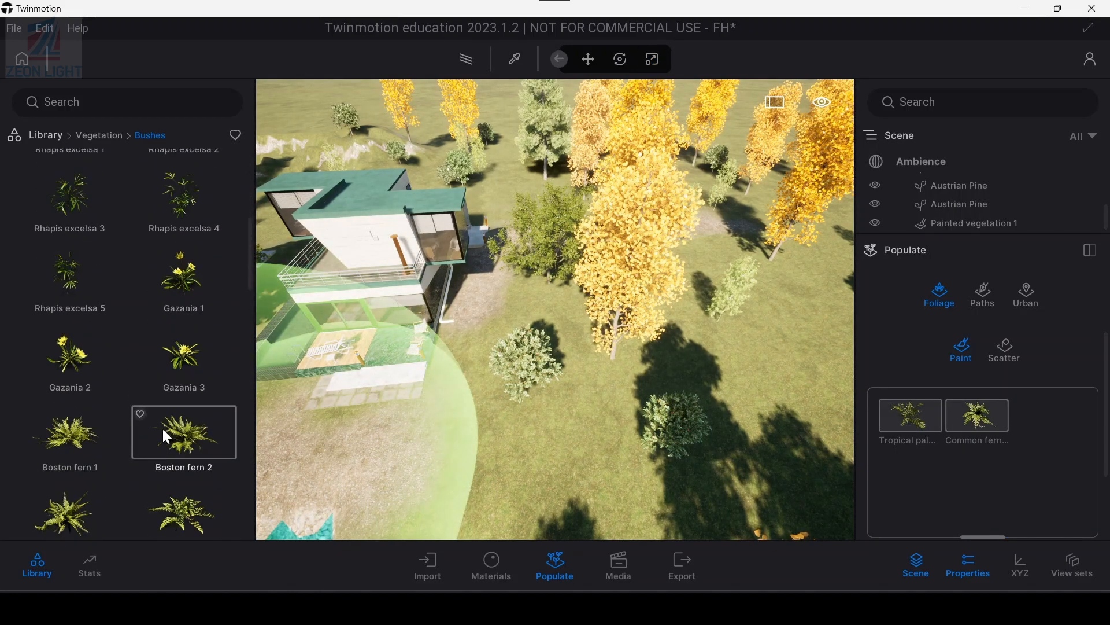
drag(173, 293, 973, 469)
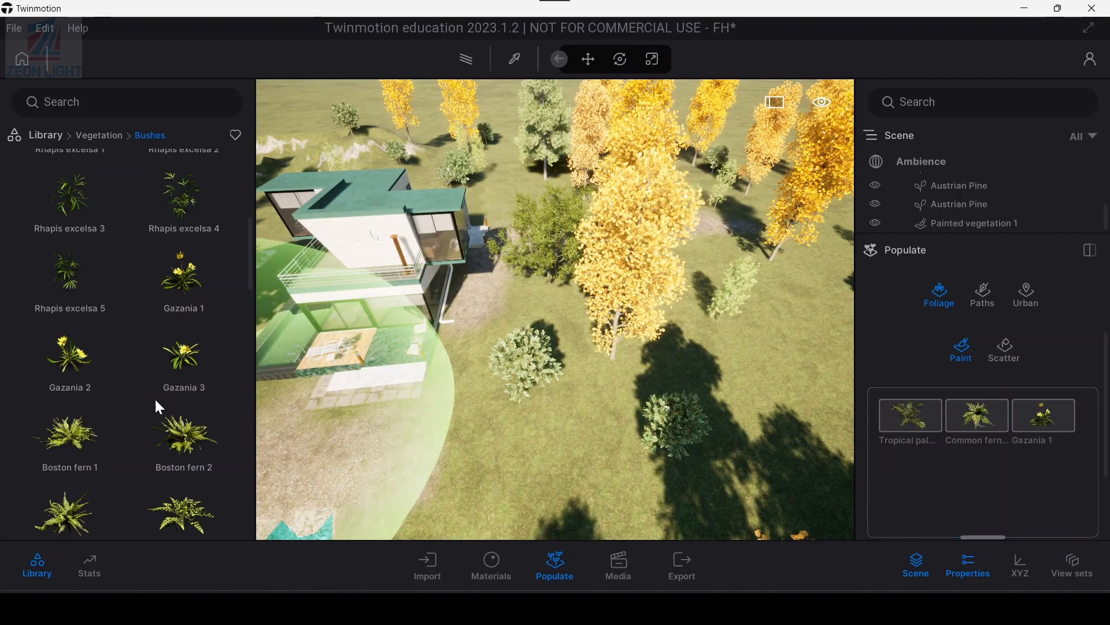
drag(73, 436, 1017, 496)
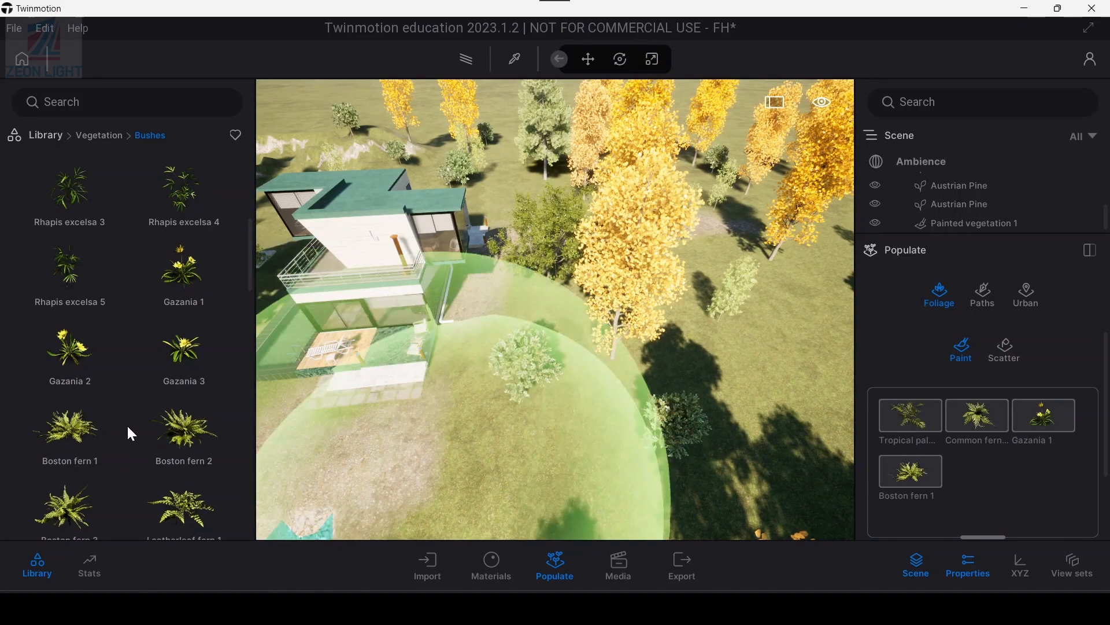
scroll(131, 431, down, 2)
scroll(131, 434, down, 2)
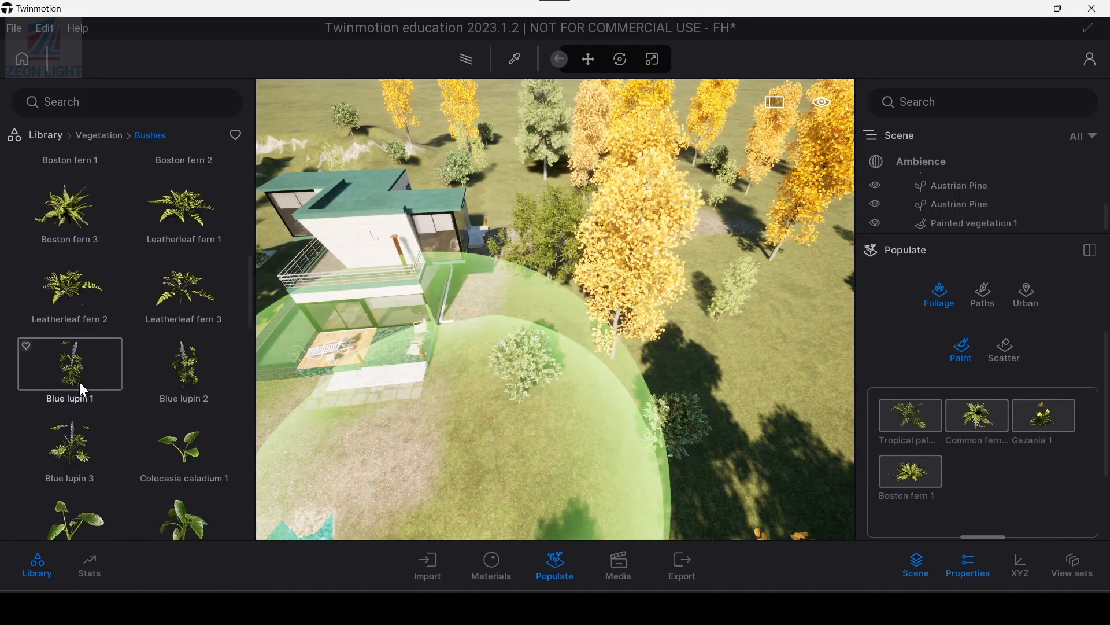
drag(79, 383, 969, 487)
scroll(123, 445, down, 5)
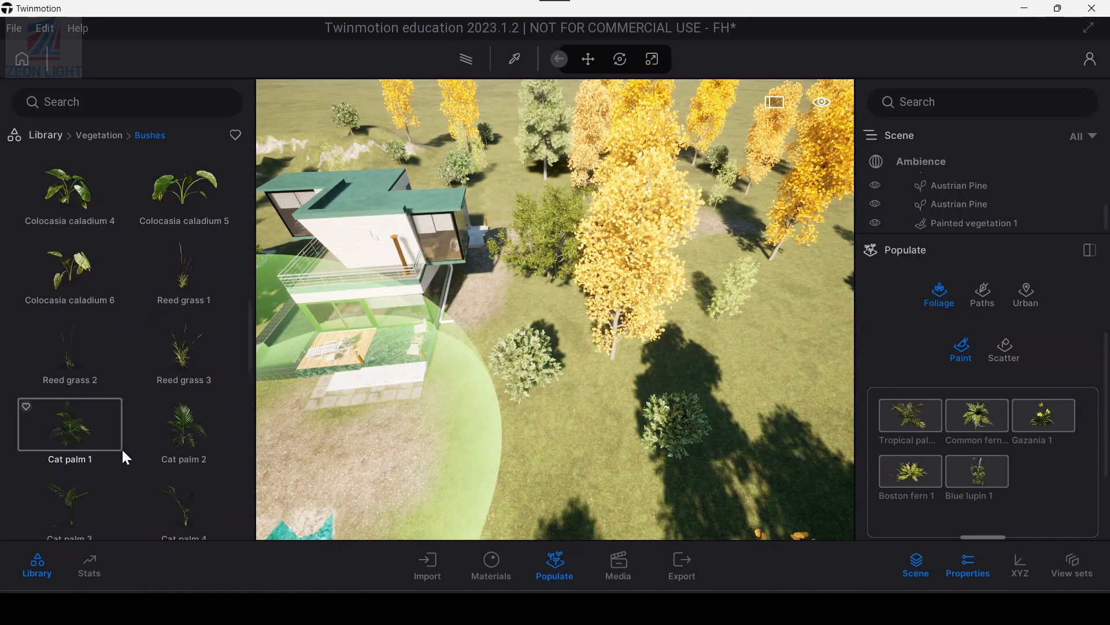
Leave the bushes and open the Rocks category of the vegetation library
scroll(122, 446, up, 2)
scroll(124, 455, down, 7)
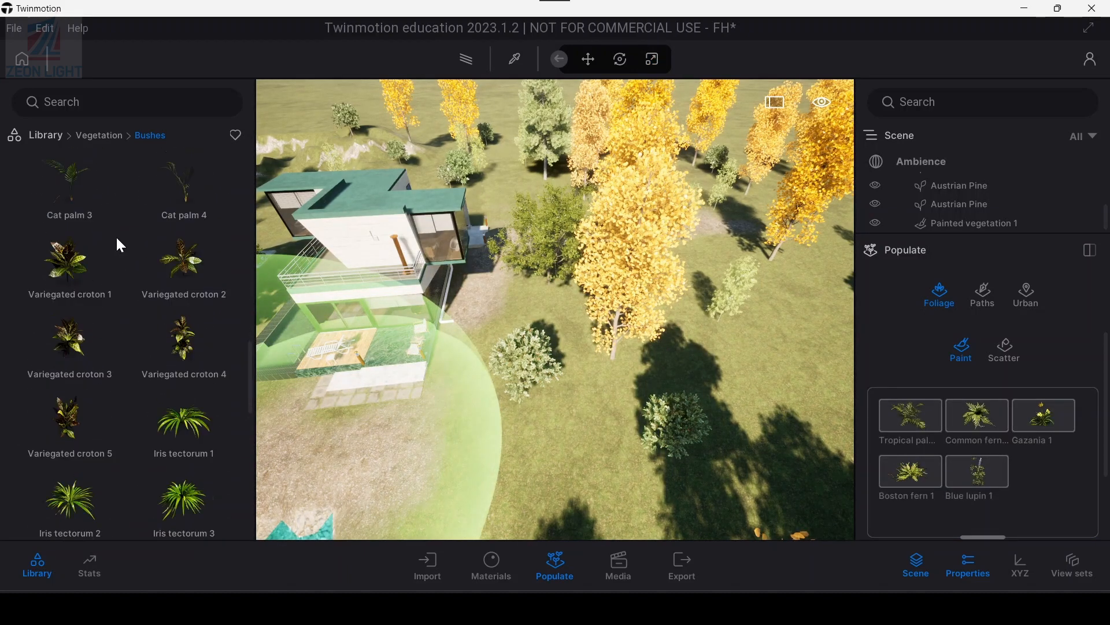
scroll(110, 191, up, 1)
click(96, 136)
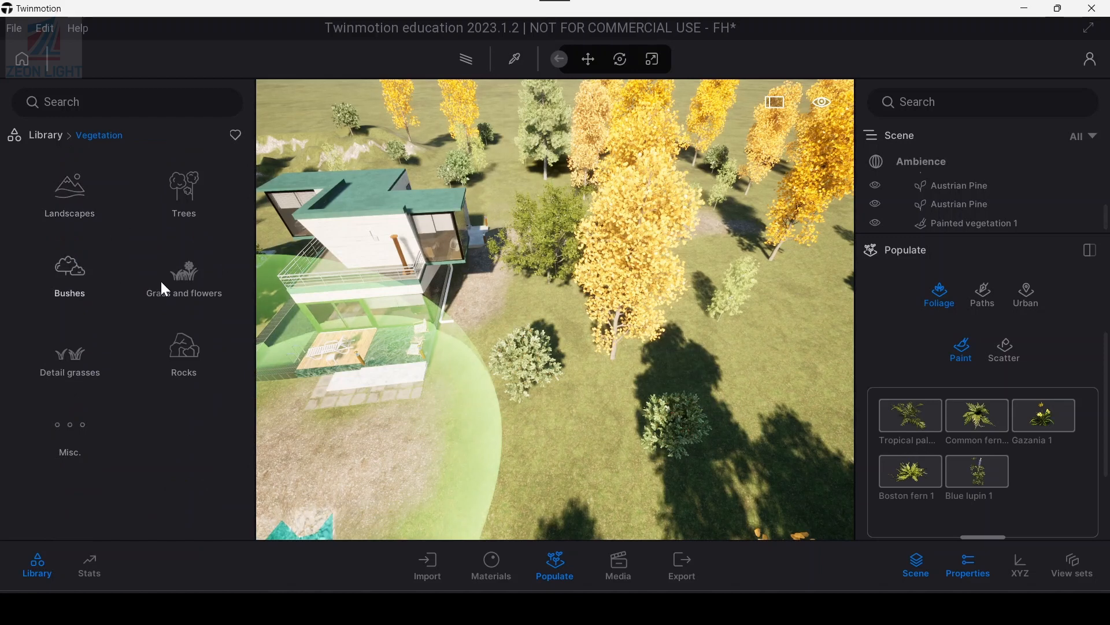
click(179, 355)
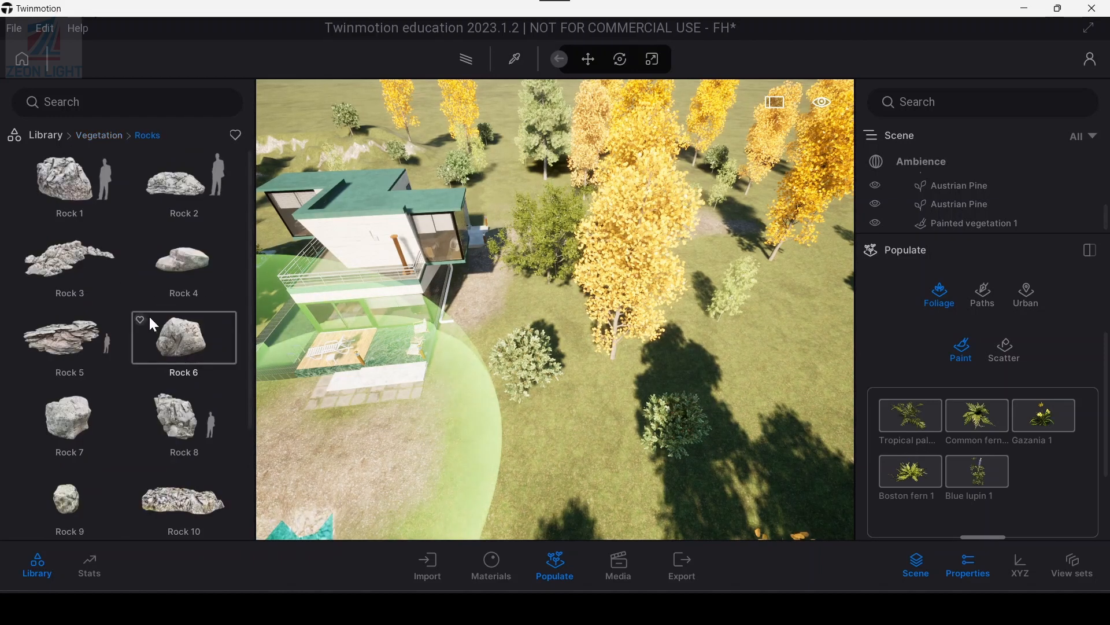
Look through the library's rocks and try to place a single Rock 4 on the grass beside the house
scroll(134, 366, down, 1)
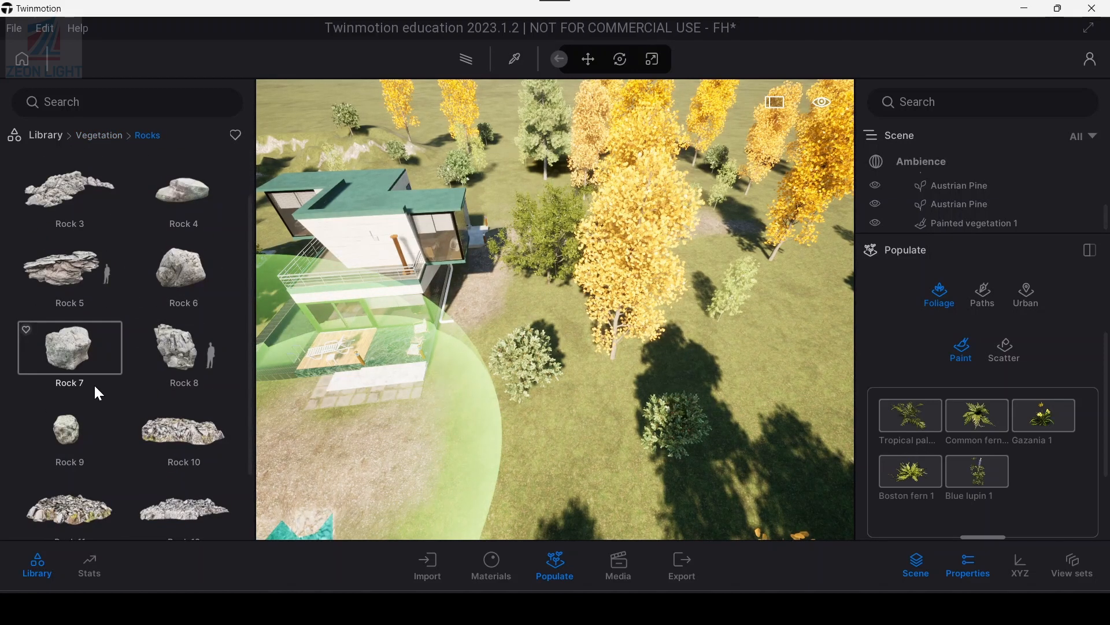
scroll(102, 428, down, 1)
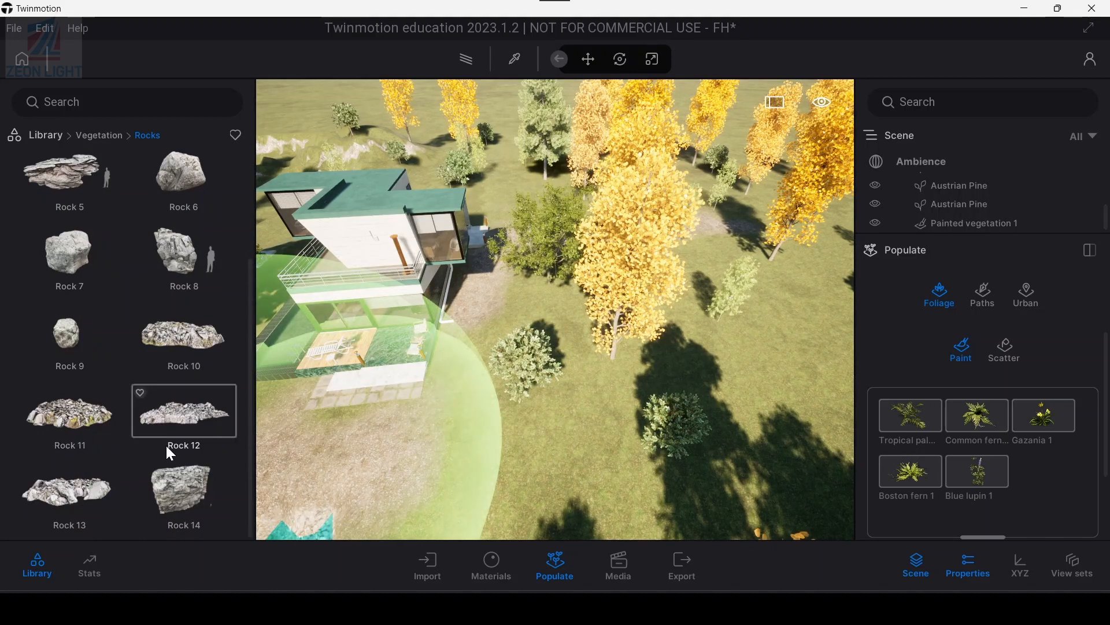
scroll(162, 408, up, 2)
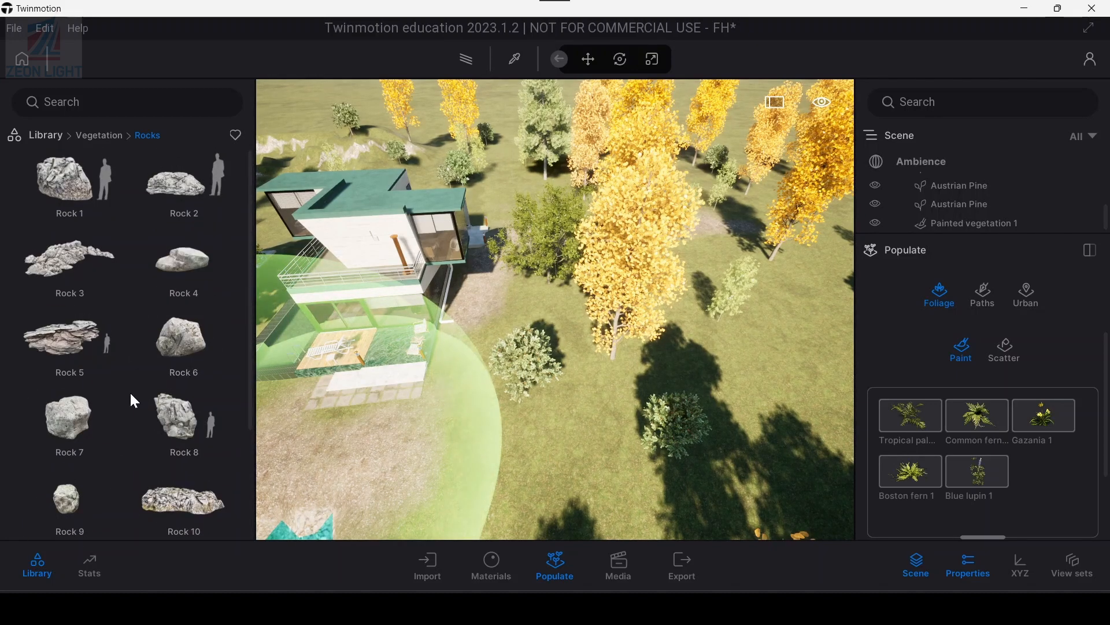
scroll(128, 405, down, 1)
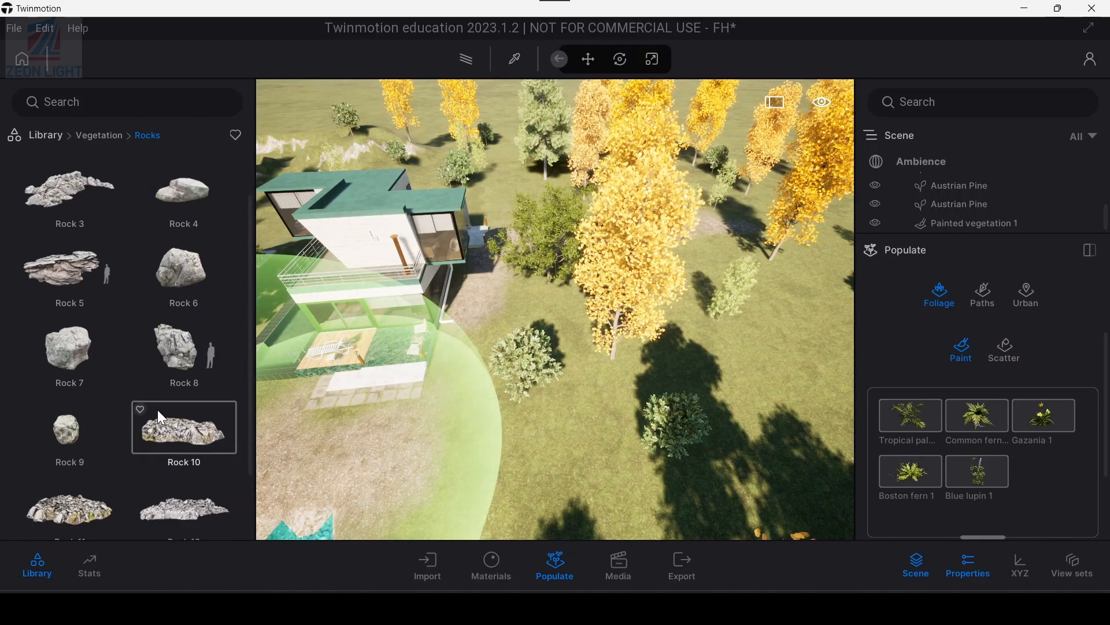
scroll(157, 409, up, 1)
click(179, 212)
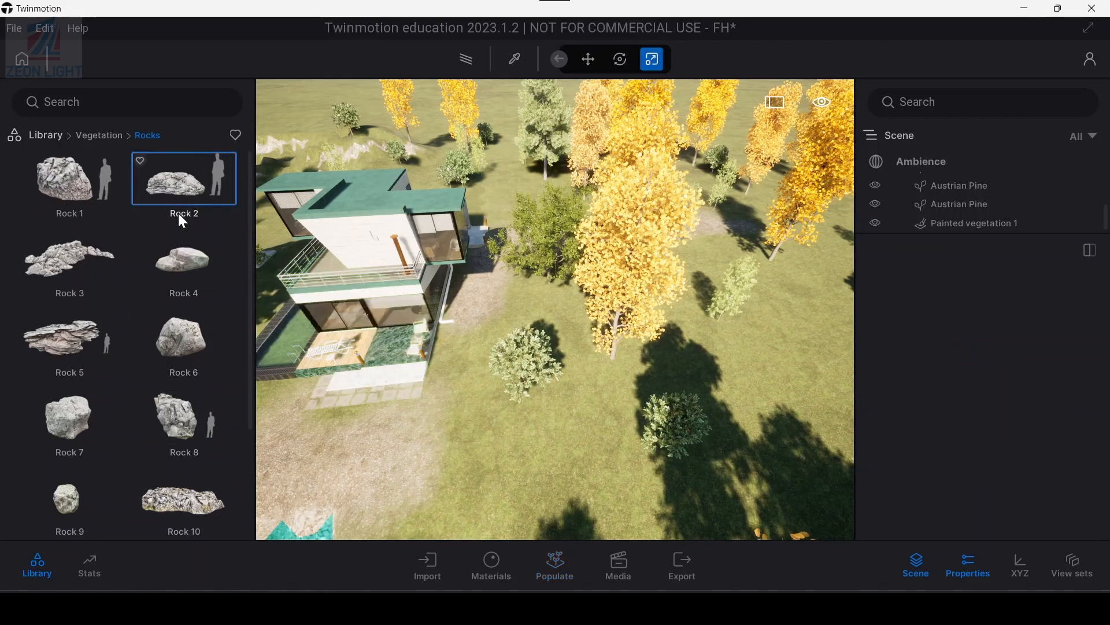
drag(191, 267, 662, 495)
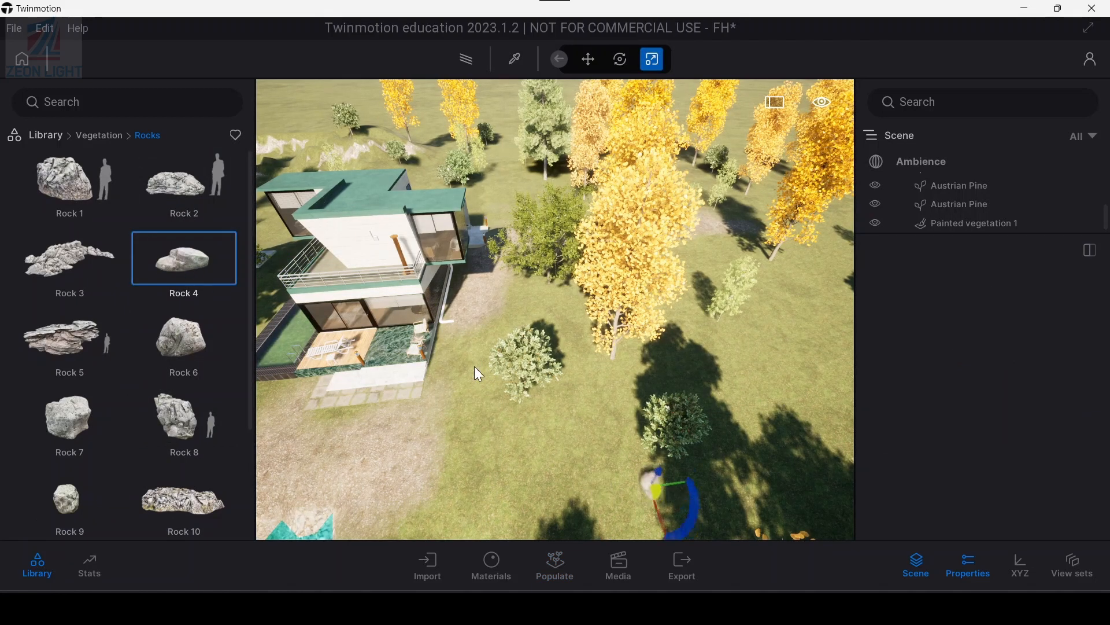
Return to foliage painting, add Rock 4 to the paint set and paint the mix over the grass around the trees beside the house
click(571, 573)
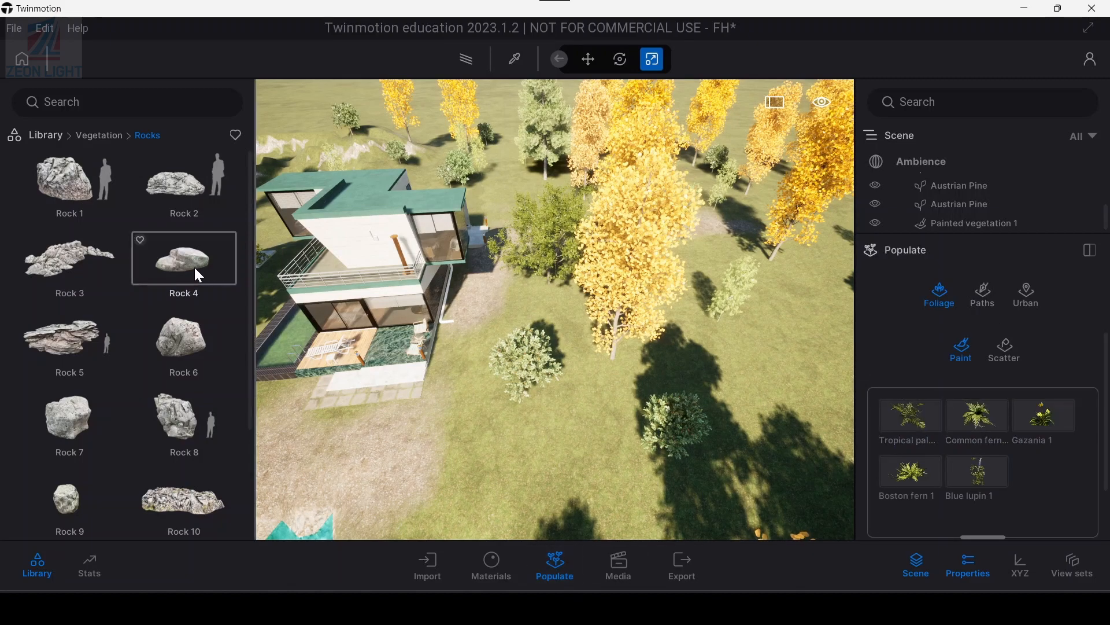
drag(193, 265, 1050, 480)
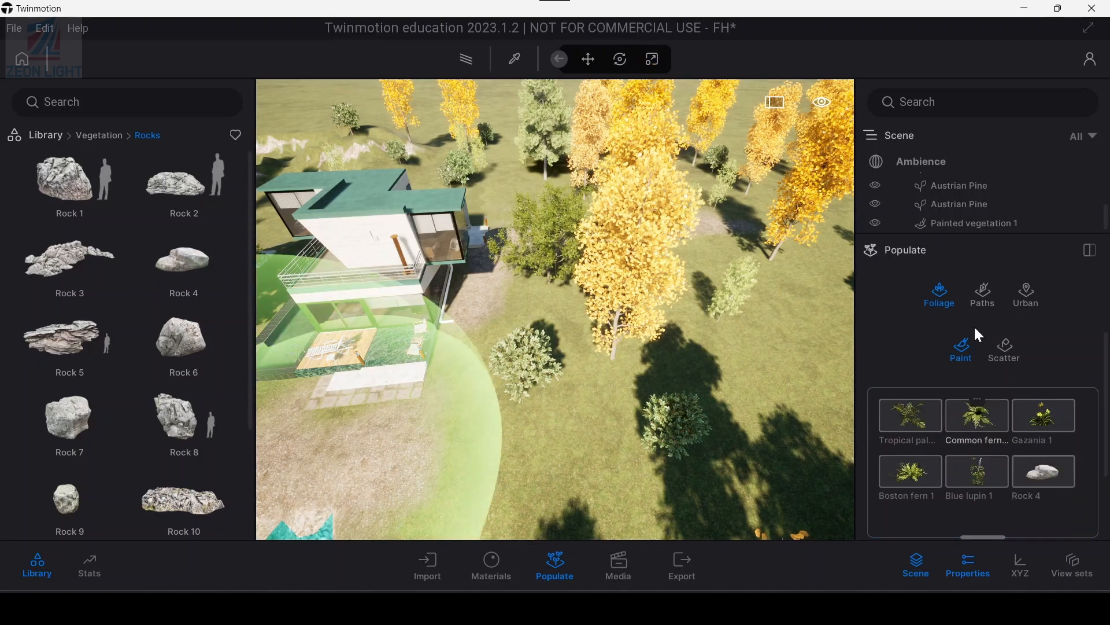
scroll(968, 480, down, 2)
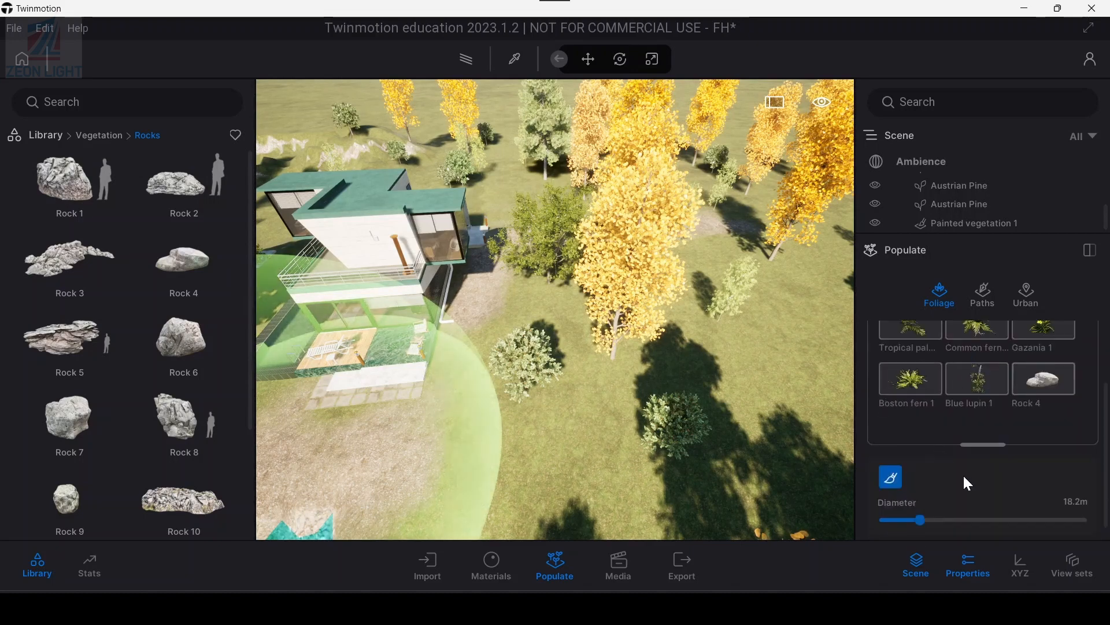
click(892, 477)
click(615, 352)
drag(674, 322, 702, 250)
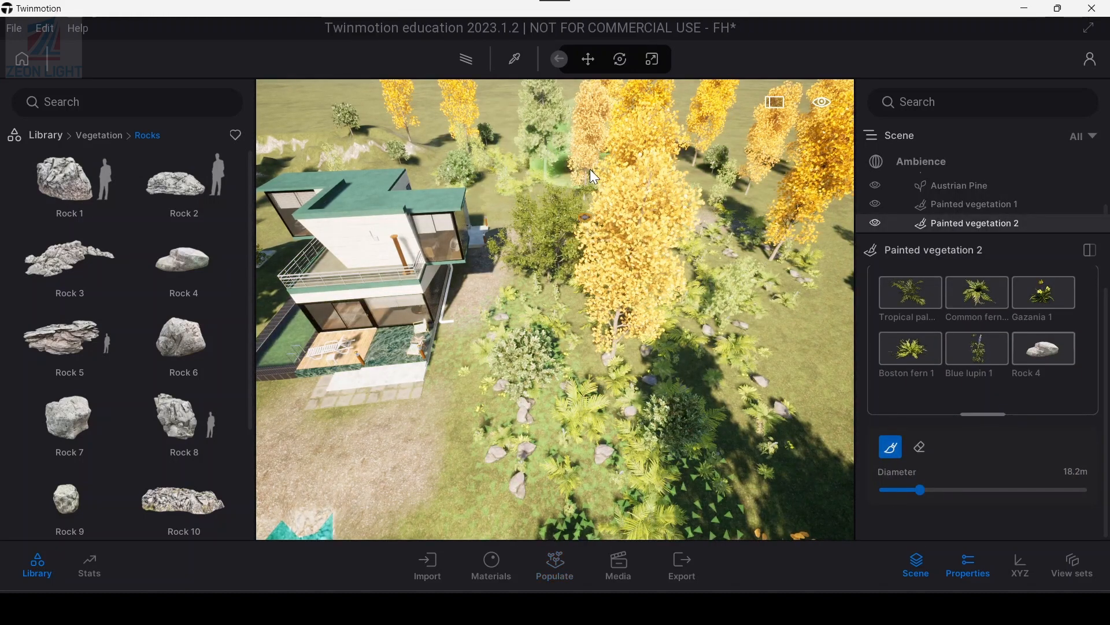
Paint the bush and rock mix over the lawn on the pool side of the house
key(a)
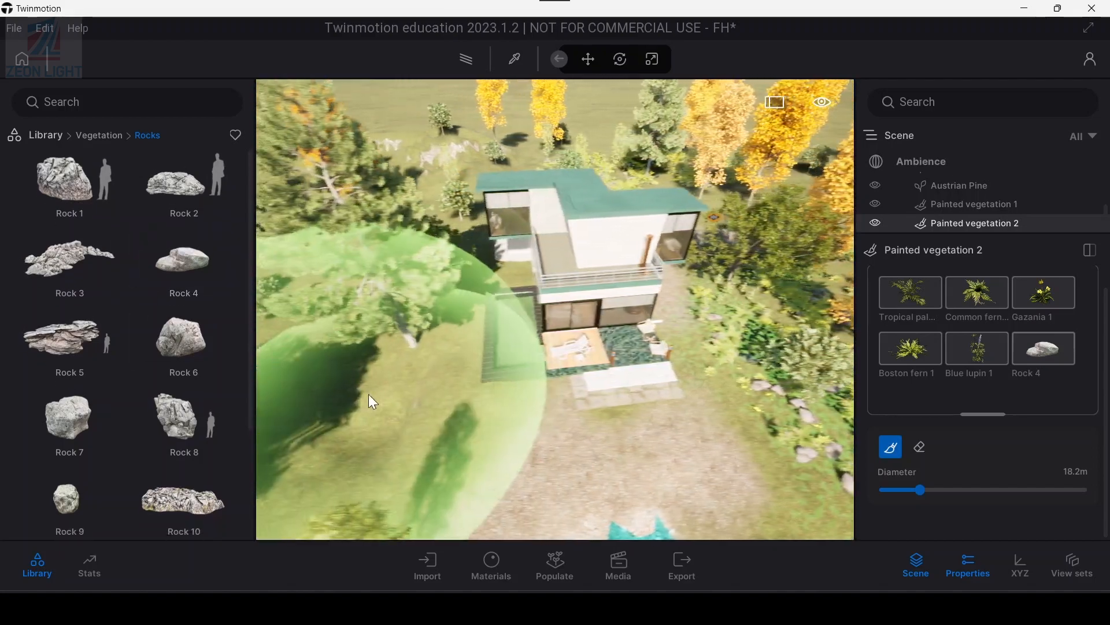
drag(369, 394, 364, 232)
key(w)
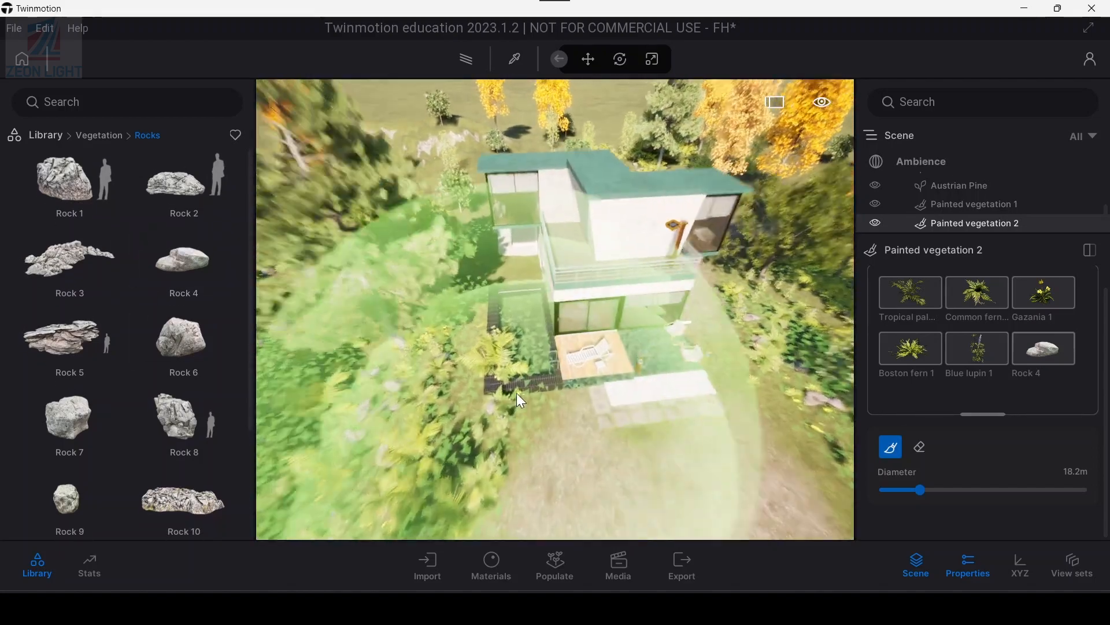
Erase the painted plants covering the pool and its deck using an eraser with a 1.2 m diameter
key(e)
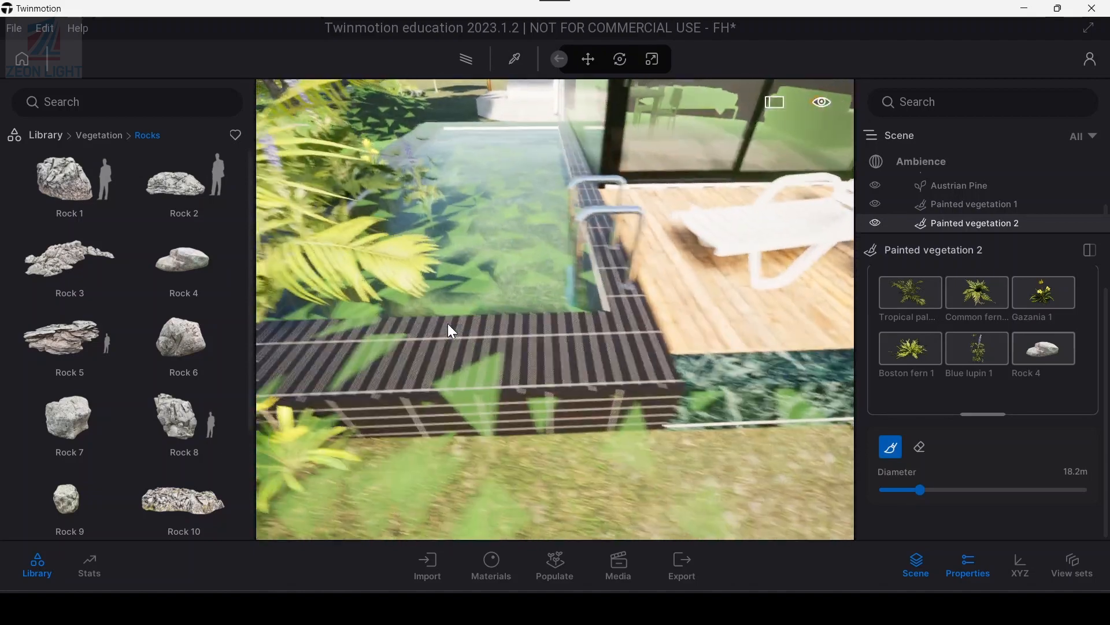
key(a)
click(924, 449)
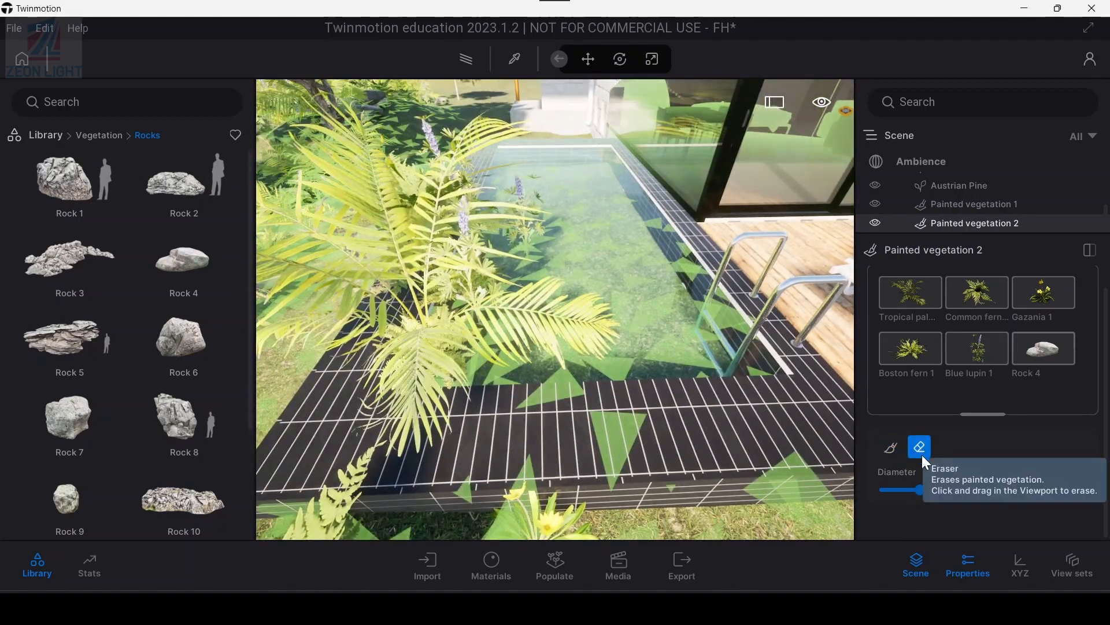
drag(920, 490, 887, 491)
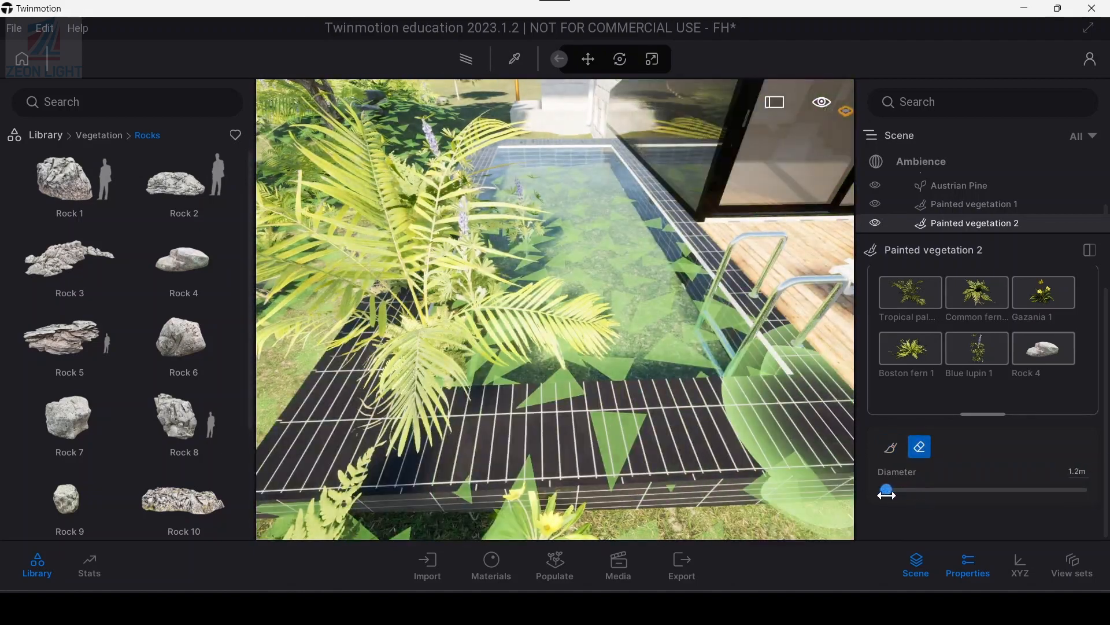
drag(488, 394, 516, 227)
mouse_move(440, 286)
mouse_down()
mouse_move(411, 464)
mouse_move(587, 453)
mouse_up()
Switch back to painting and add individual rocks and plants along the planted edge beside the terrace, opposite the pool
key(s)
key(d)
key(d)
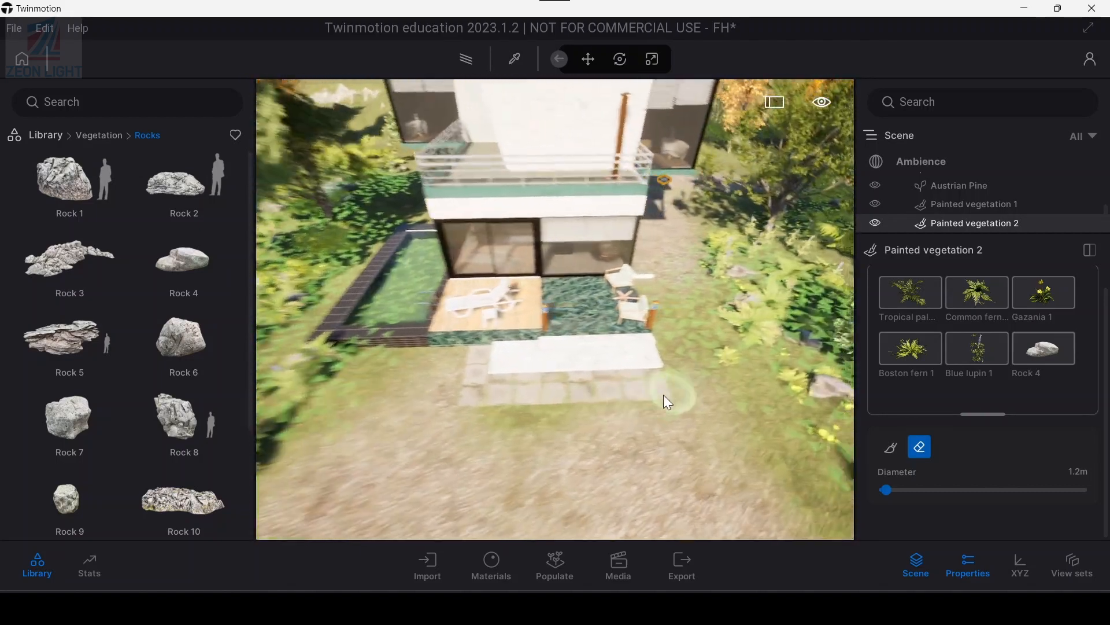
key(w)
key(s)
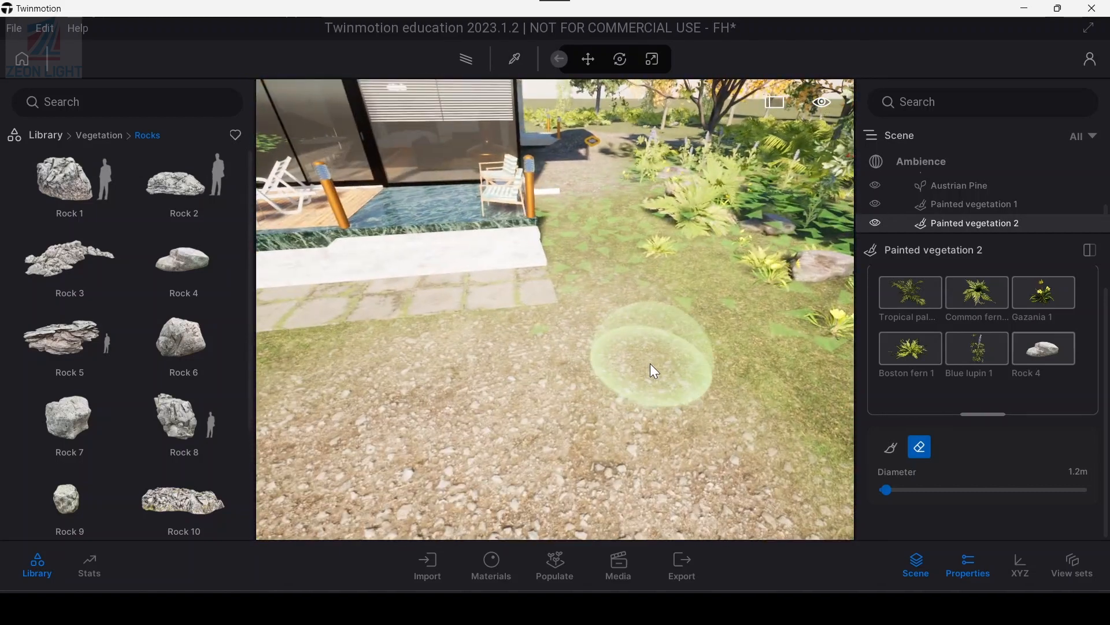
click(891, 447)
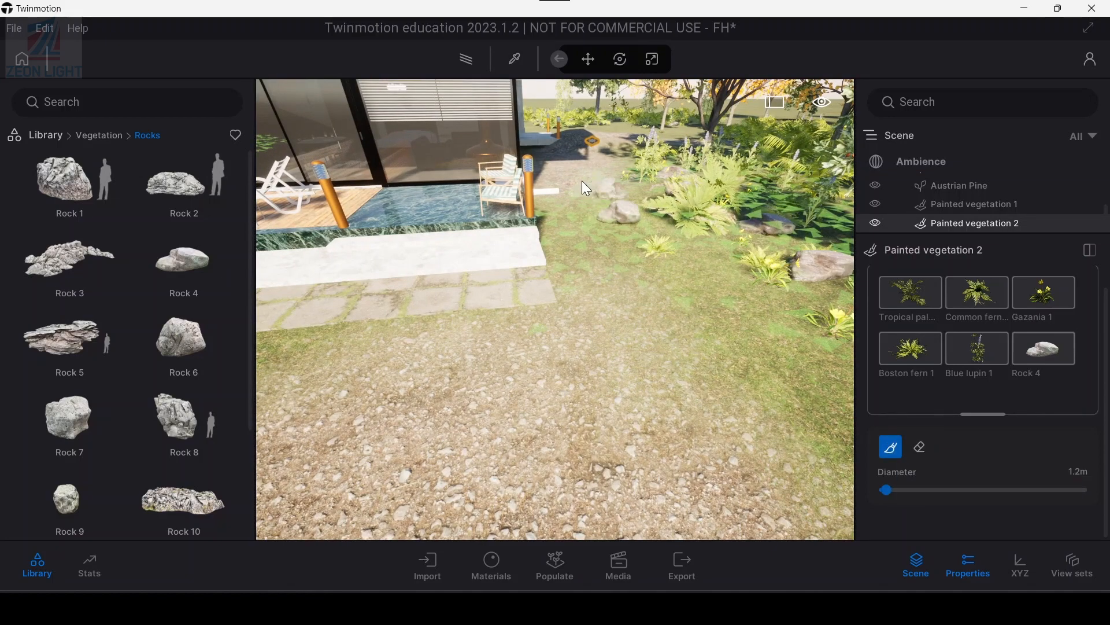
click(716, 300)
click(642, 375)
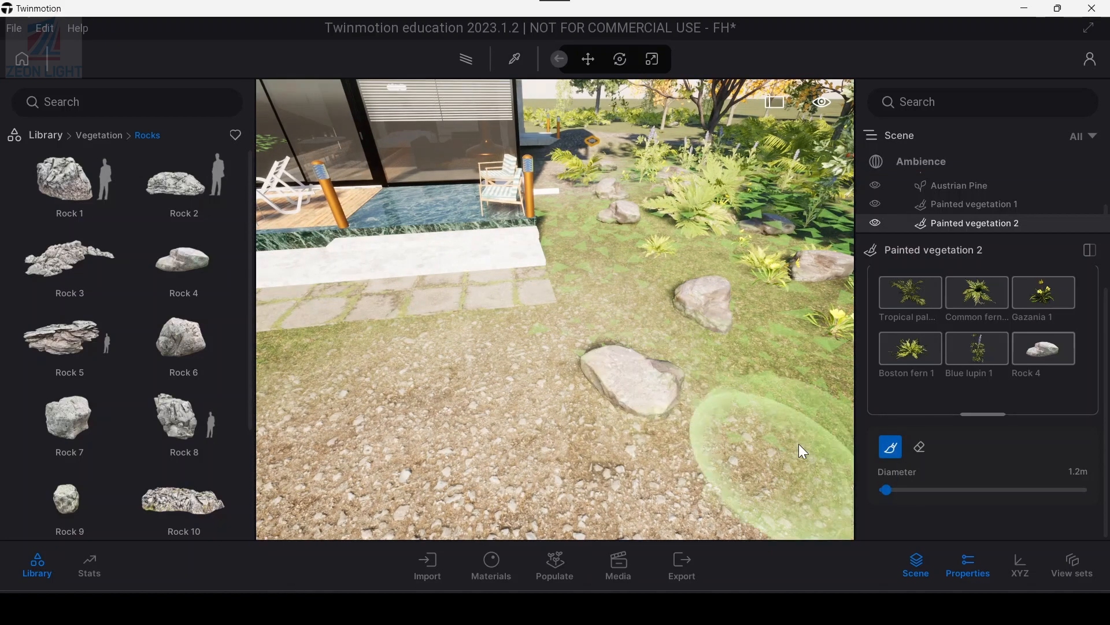
Paint a row of rocks with a palm along the gravel edge between the pool-side planting and the pond
key(s)
right_drag(769, 289, 657, 344)
key(a)
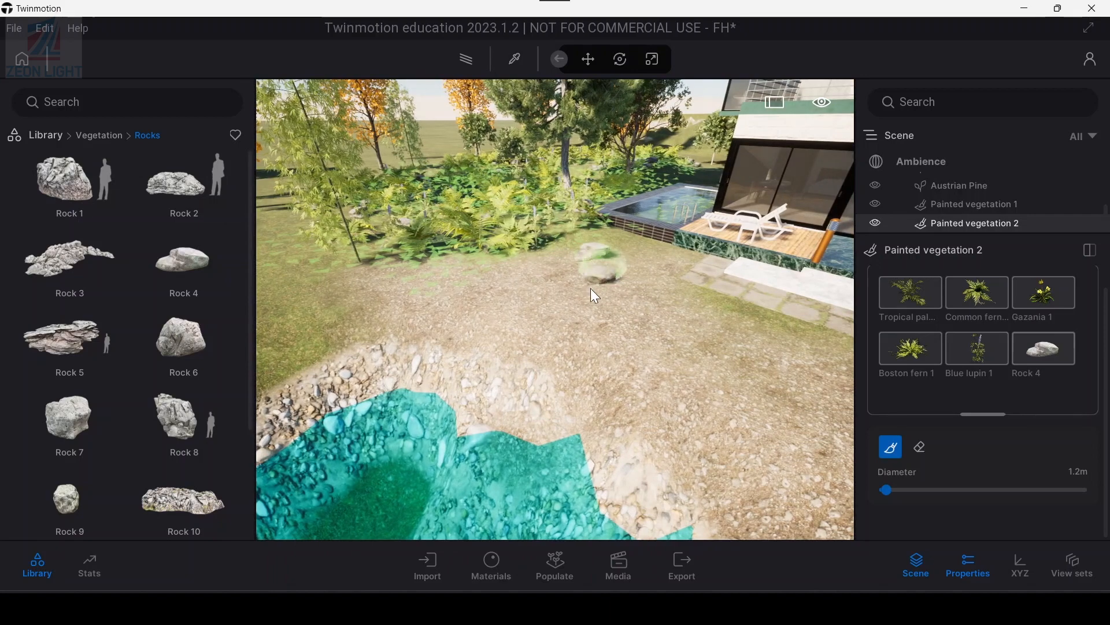
drag(591, 289, 399, 304)
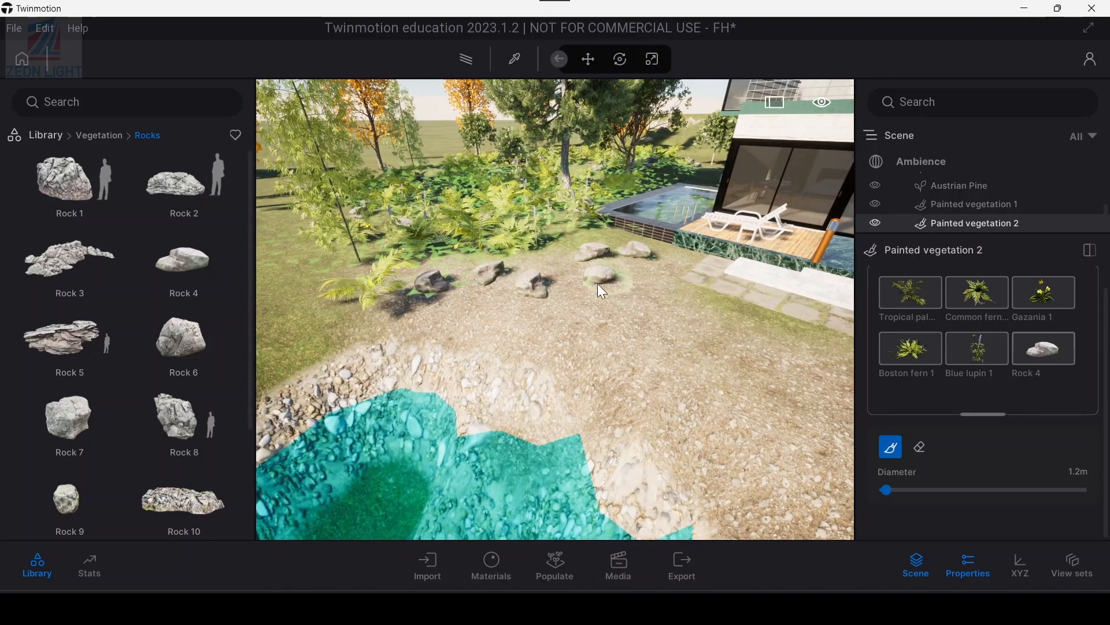
Set the density of Rock 4 in Painted vegetation 2 to 11% and deselect the vegetation
click(1040, 348)
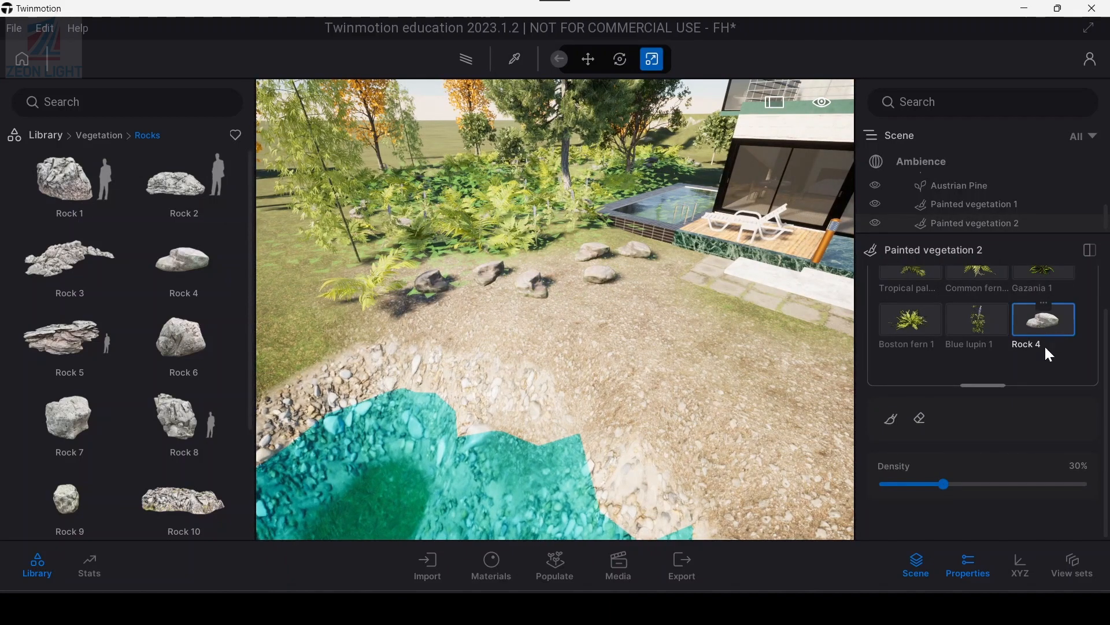
drag(933, 483, 902, 487)
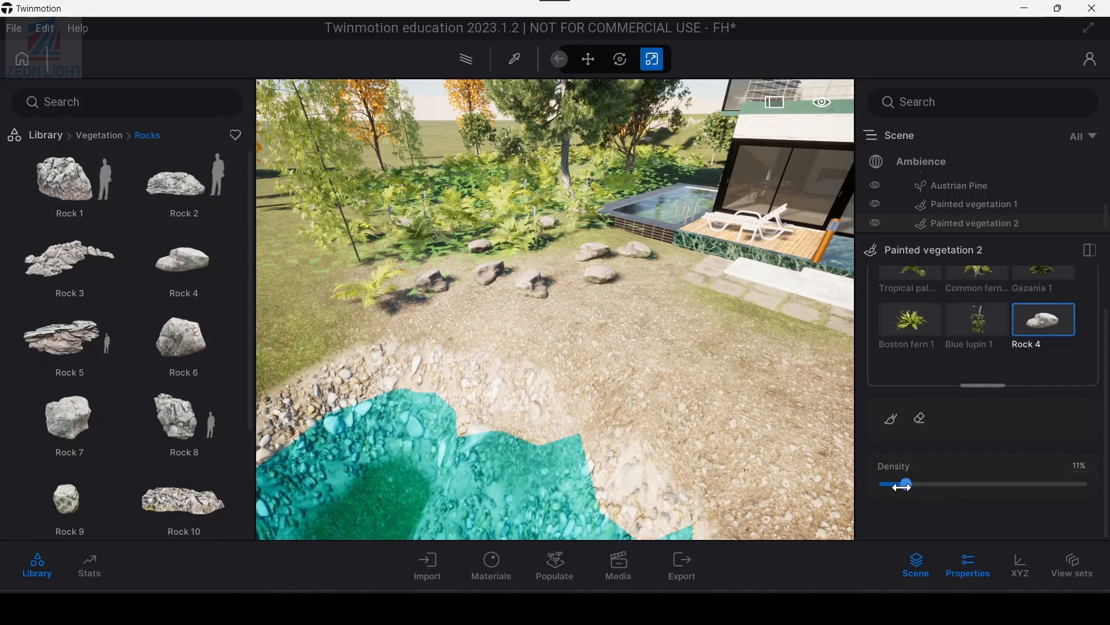
click(635, 326)
click(528, 262)
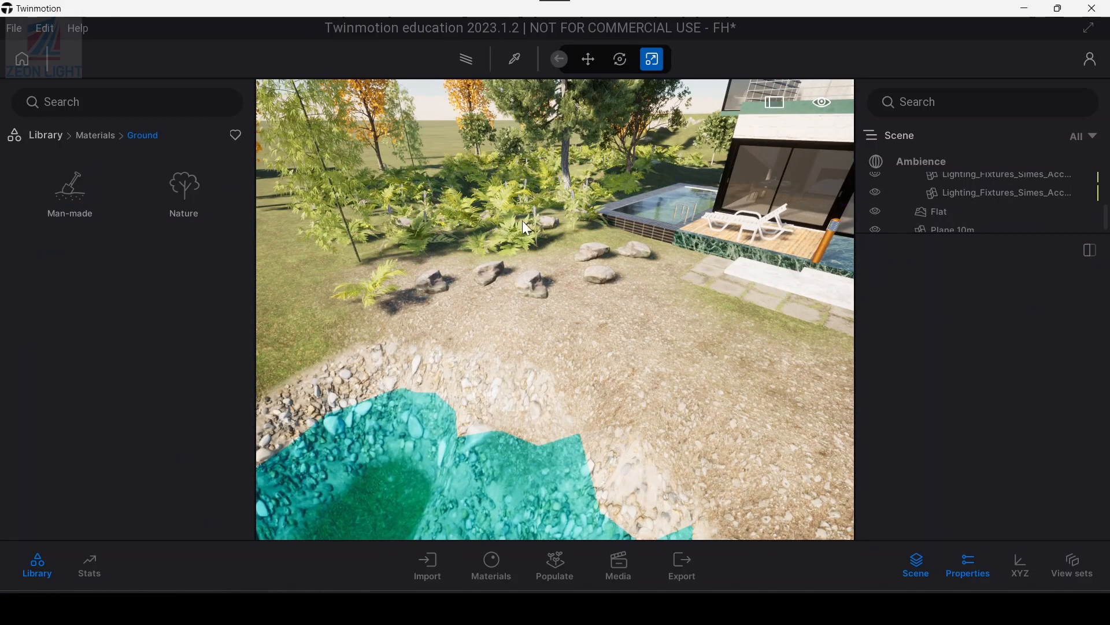
Reselect Painted vegetation 2 and paint a palm and extra rocks around the row of rocks near the pool
click(514, 234)
right_drag(512, 237, 665, 260)
click(910, 321)
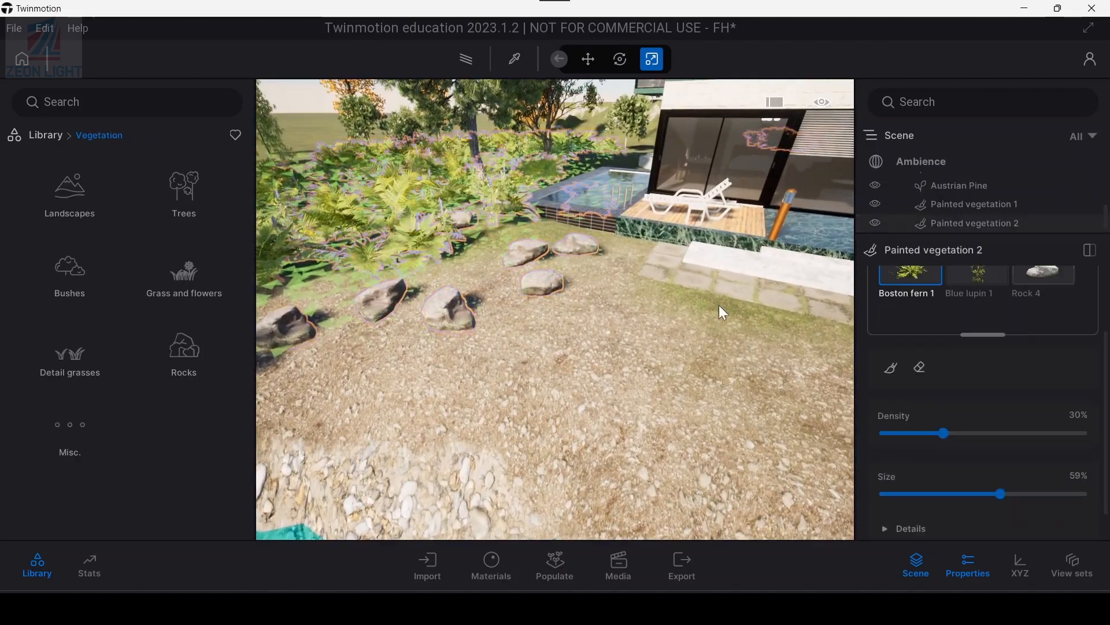
click(893, 368)
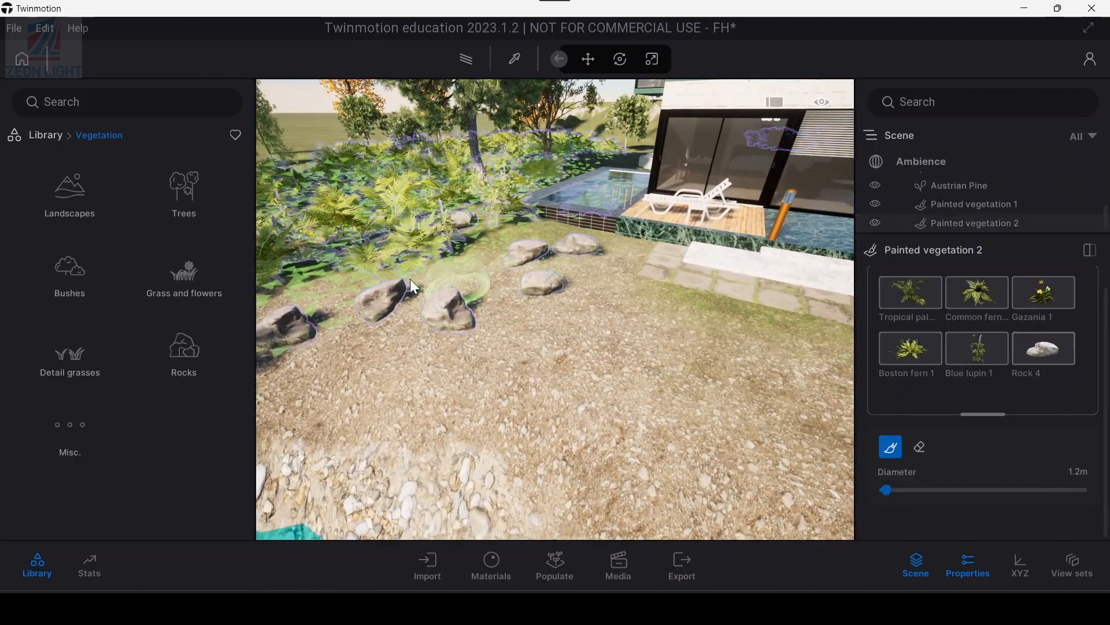
click(602, 292)
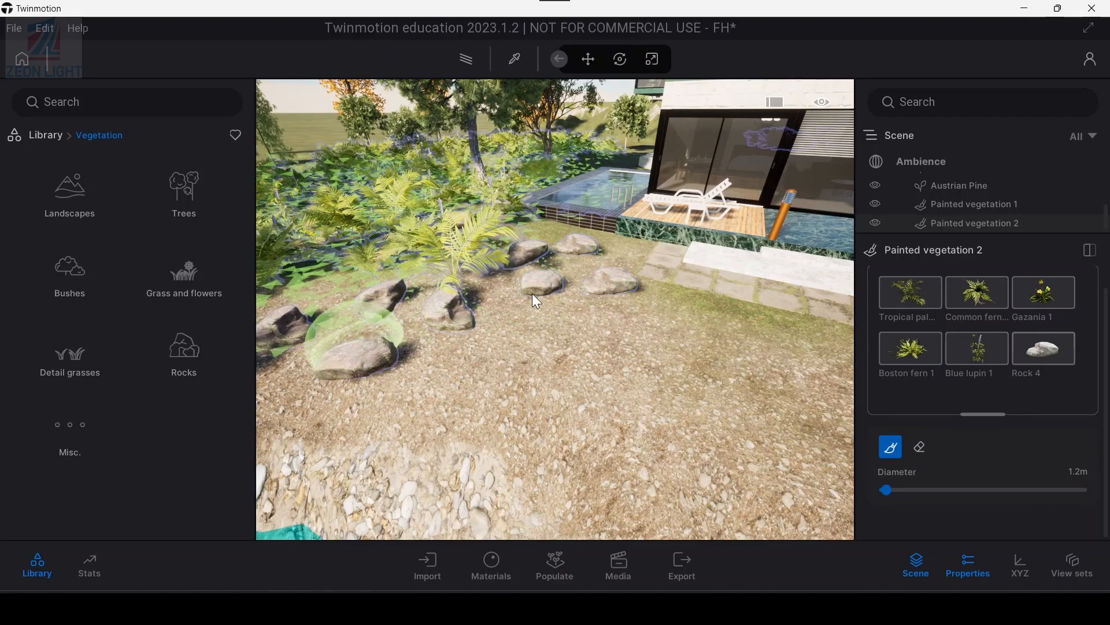
Leave painting mode and examine the planted surroundings from in front of the house's terrace
key(w)
mouse_move(538, 345)
right_down()
mouse_move(648, 345)
mouse_move(539, 335)
mouse_move(550, 318)
mouse_move(539, 323)
mouse_move(536, 289)
right_up()
key(Escape)
middle_drag(536, 346, 529, 415)
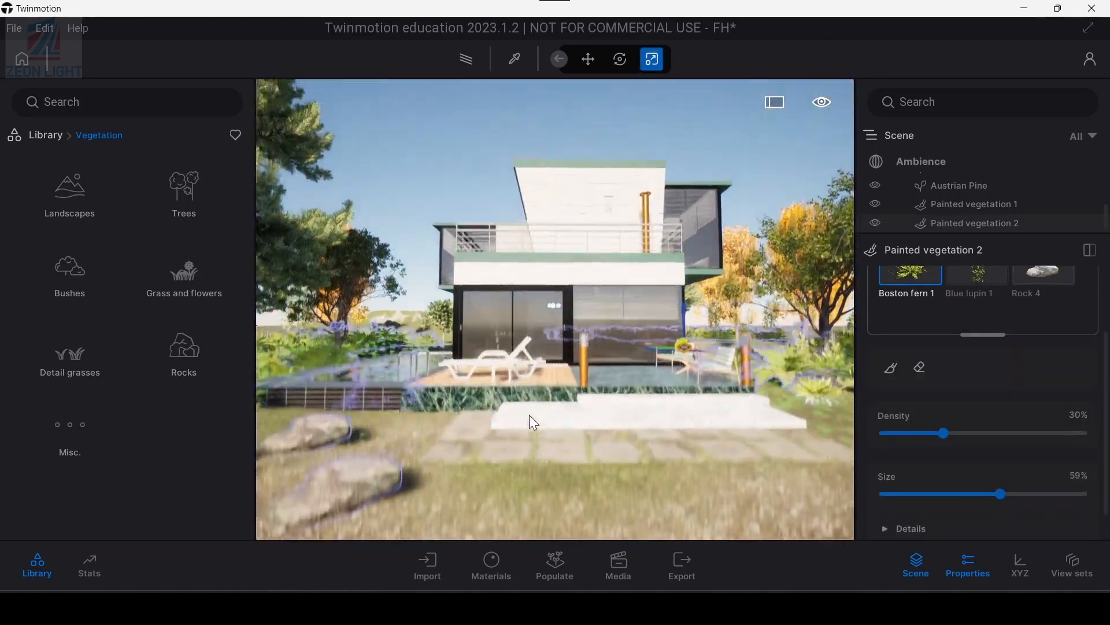
key(d)
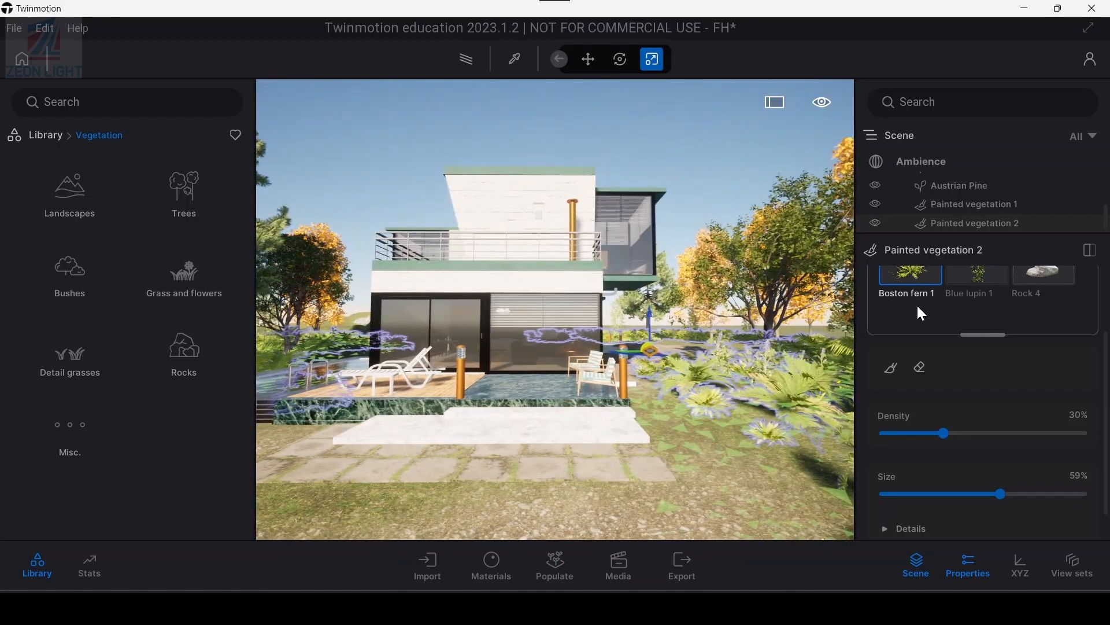
key(s)
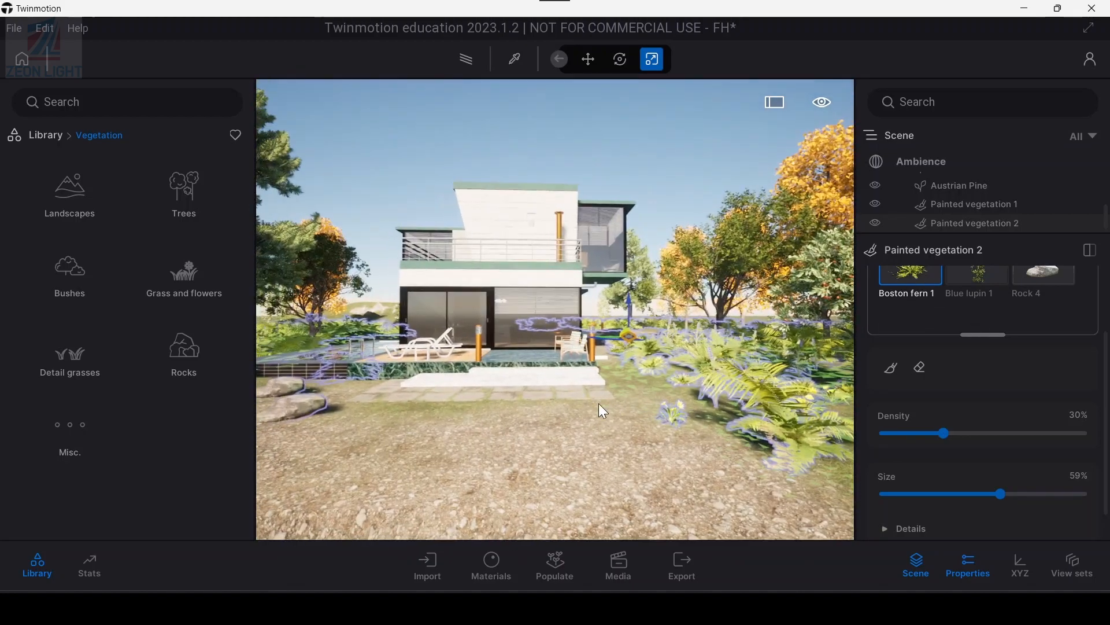
key(w)
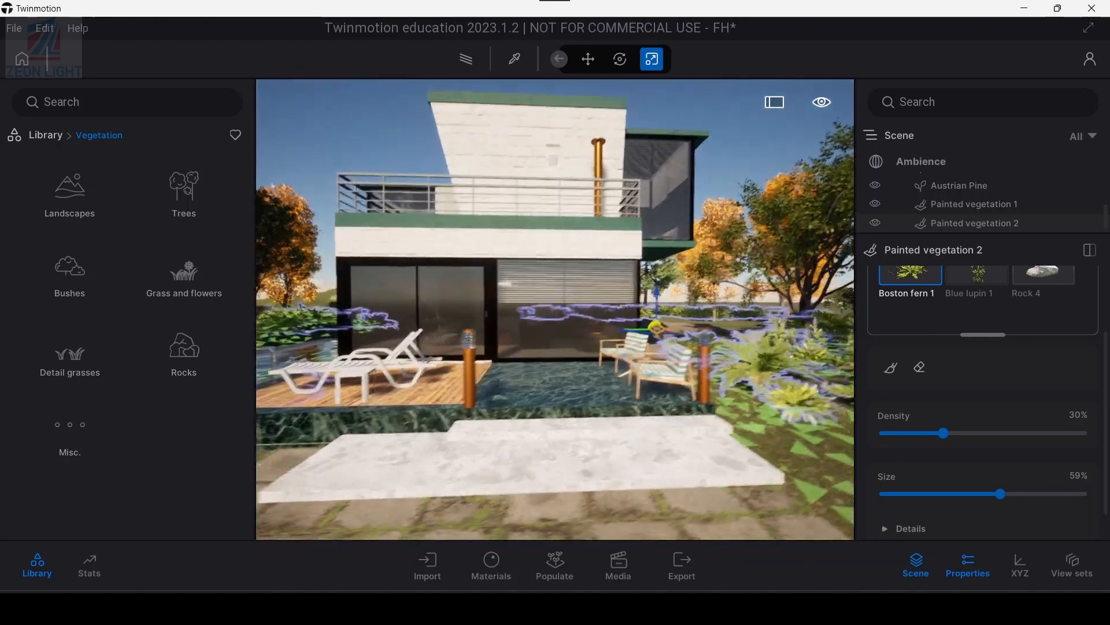
key(a)
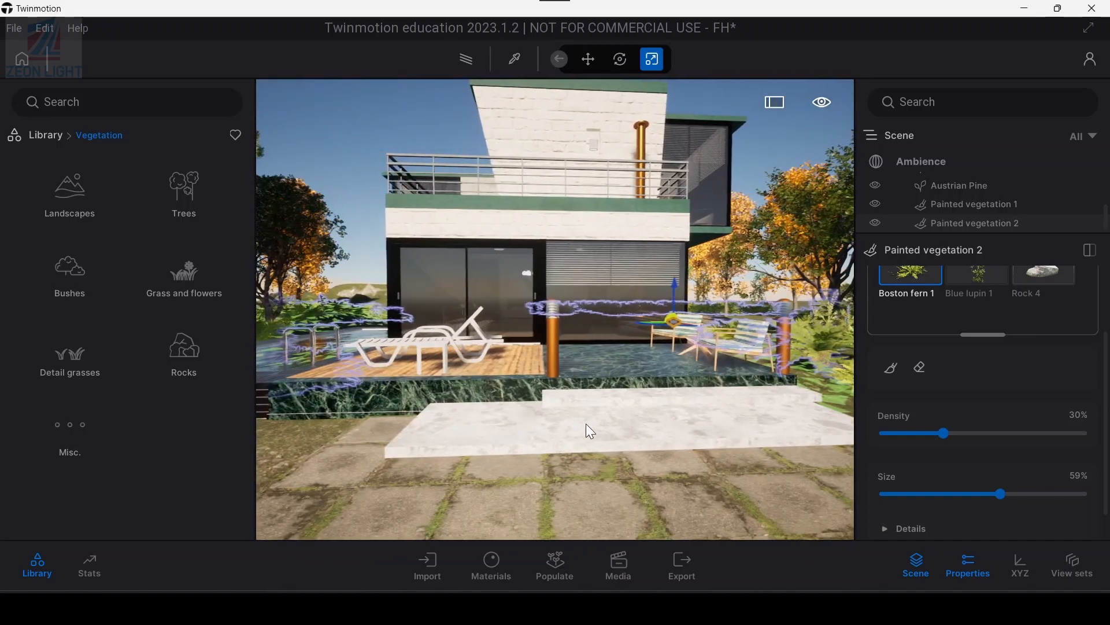
Examine the terrace steps and ground in front of the house, checking the paved floor's outline by selecting it
key(s)
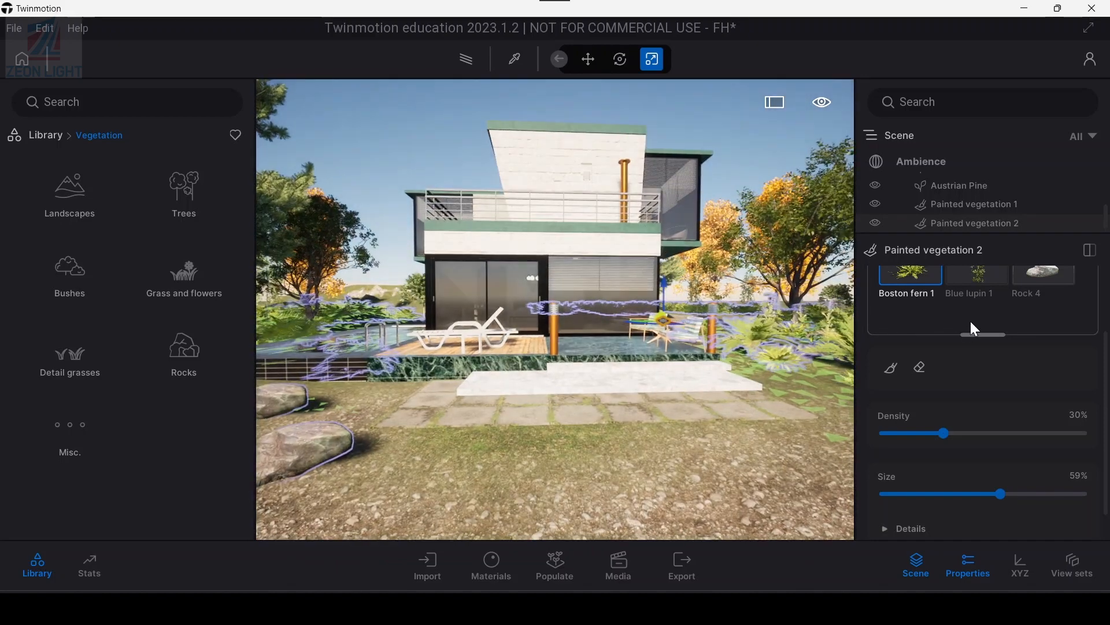
key(w)
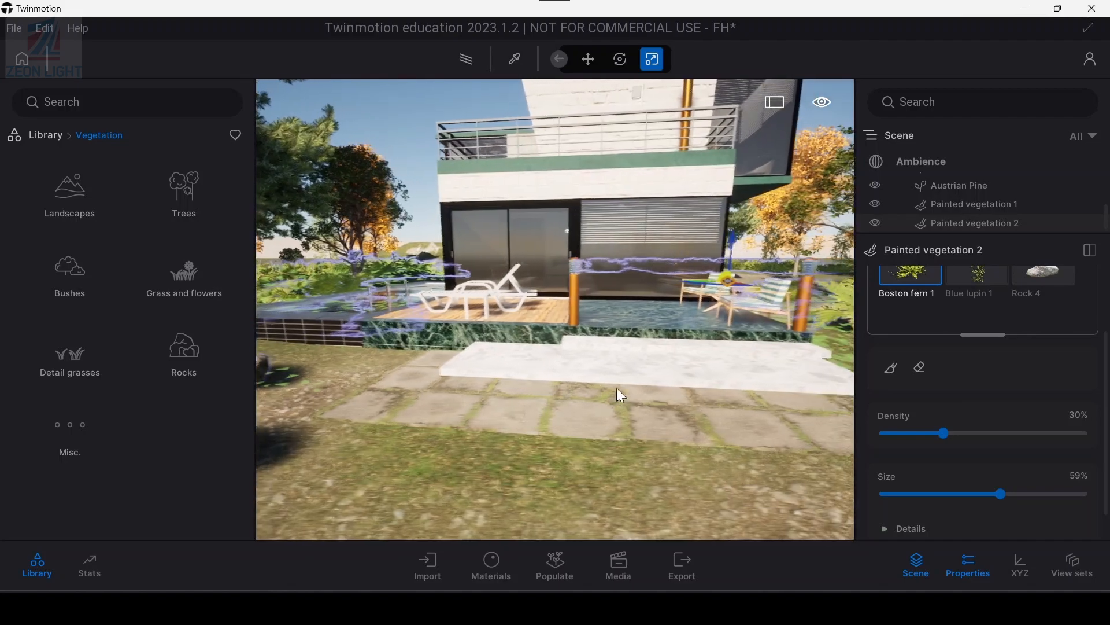
click(29, 572)
key(w)
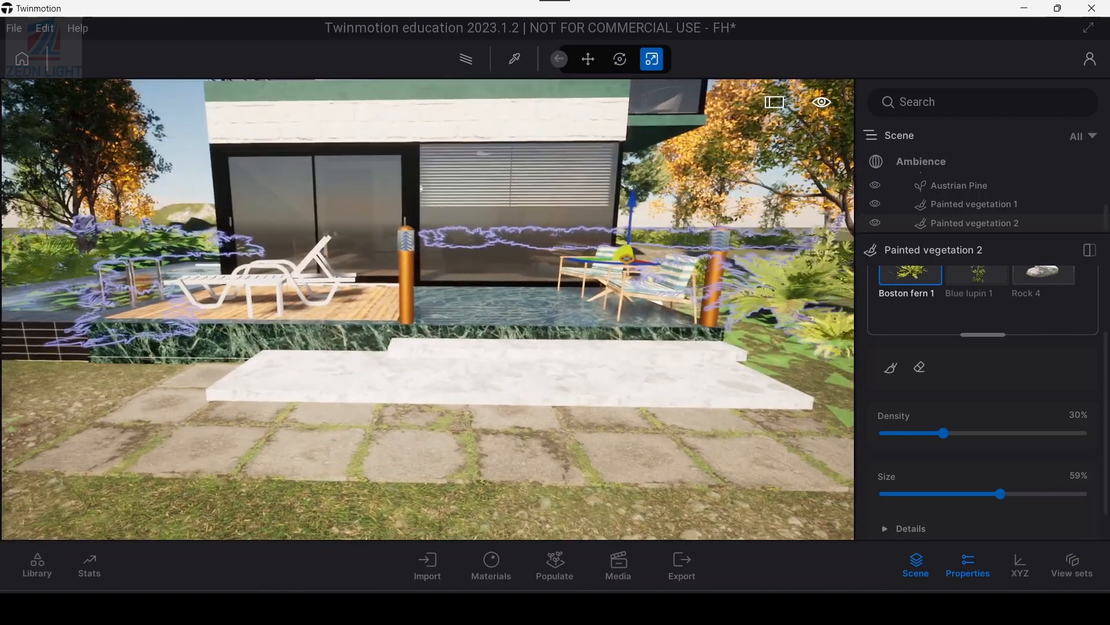
key(a)
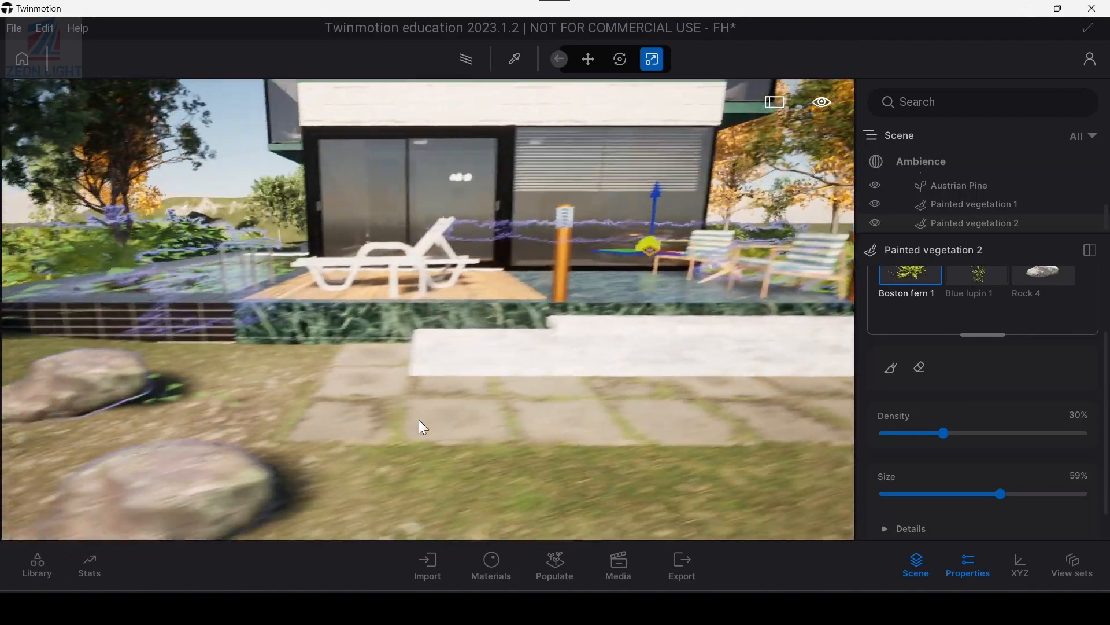
key(w)
click(496, 391)
middle_drag(550, 404, 459, 383)
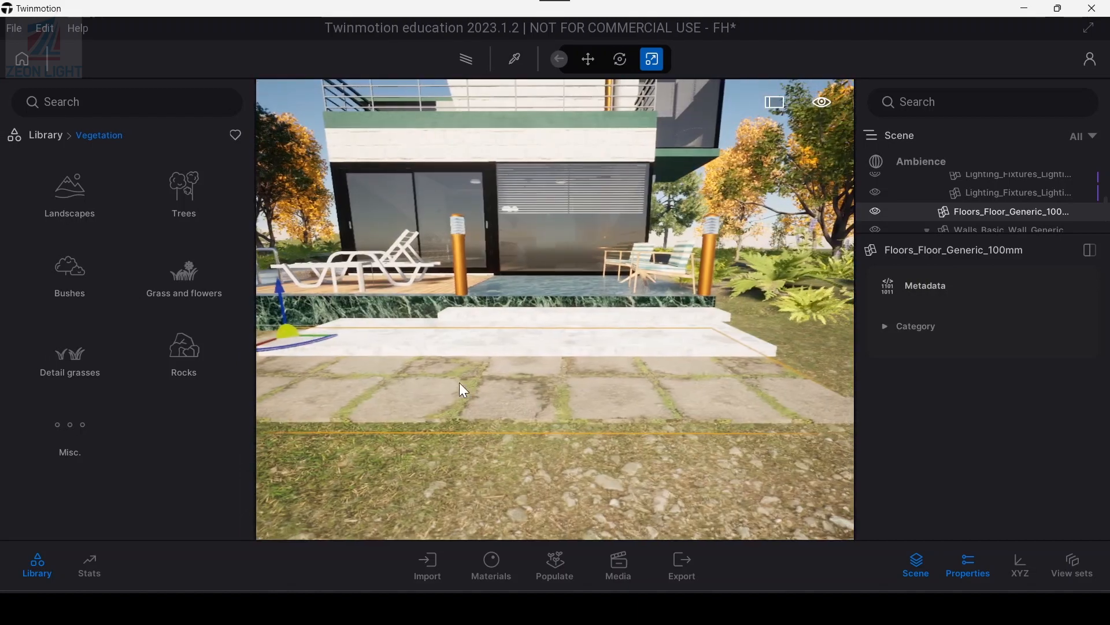
key(ctrl)
key(s)
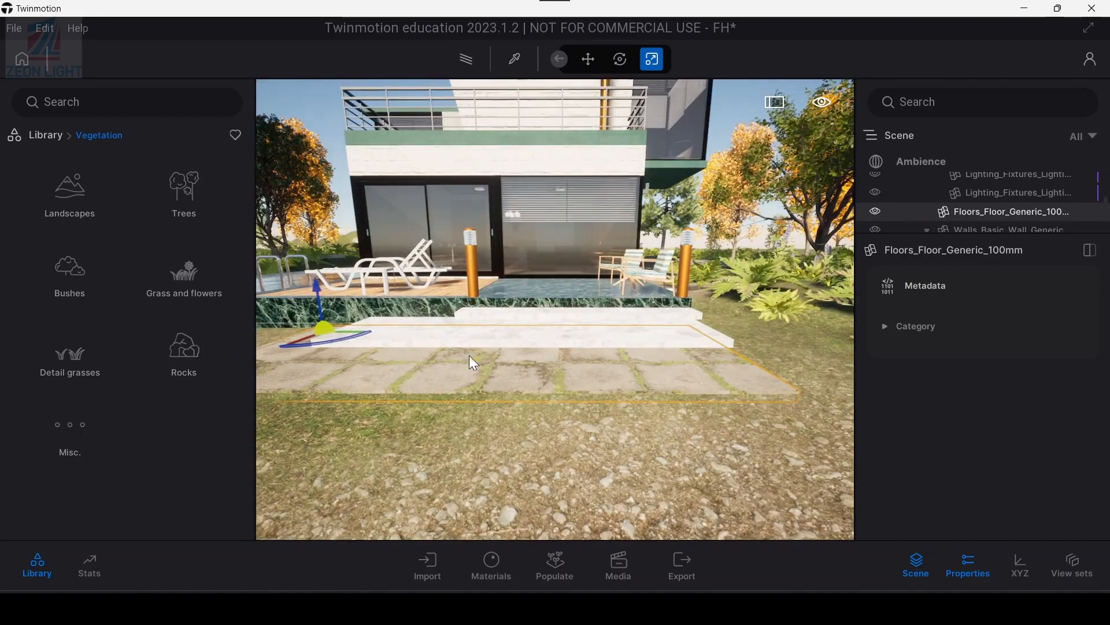
key(Escape)
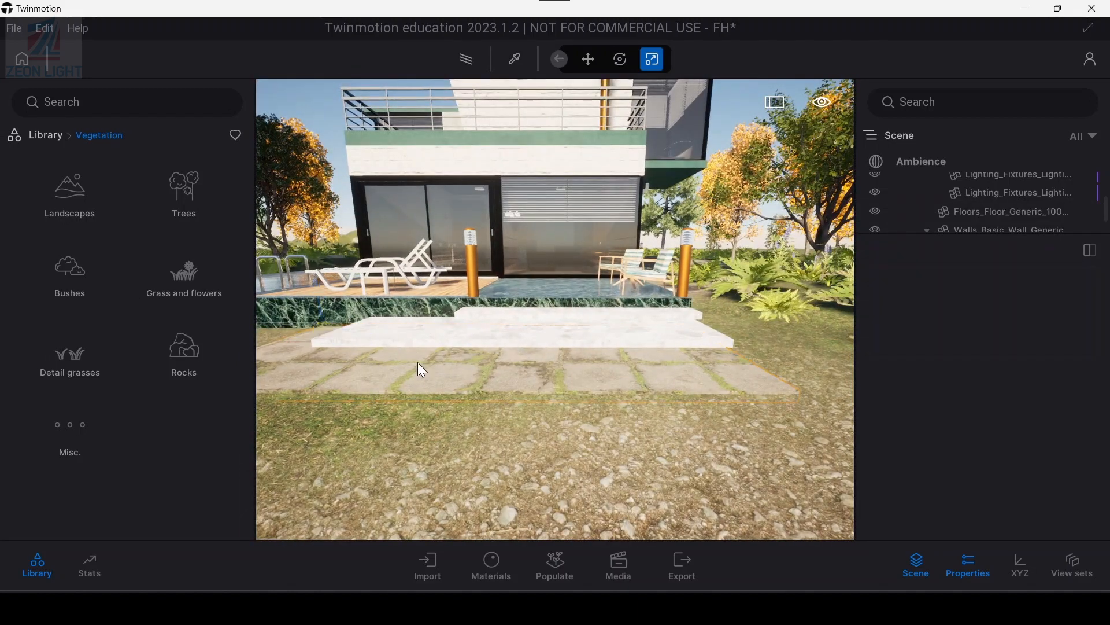
Select the stone-paved floor in front of the terrace steps and inspect it from afar and up close
key(w)
click(501, 401)
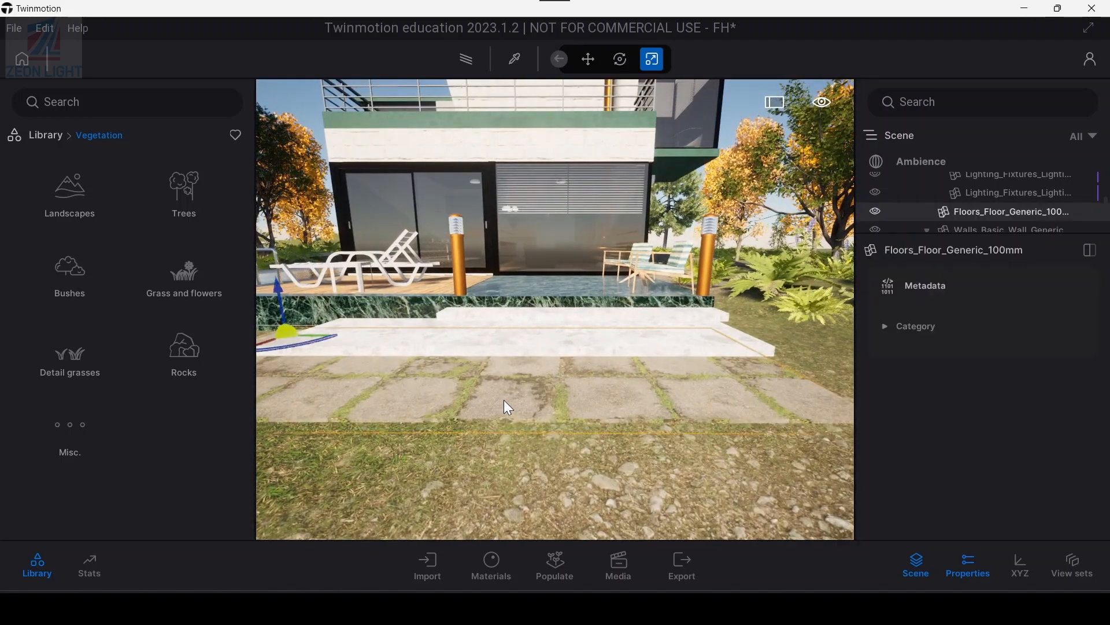
key(s)
key(d)
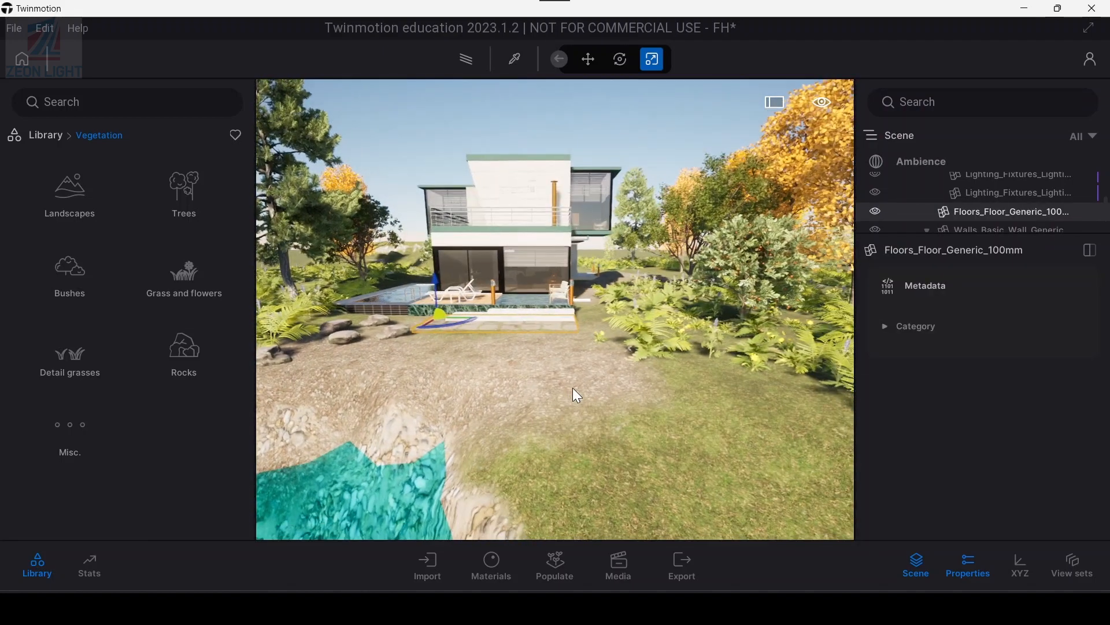
key(w)
key(a)
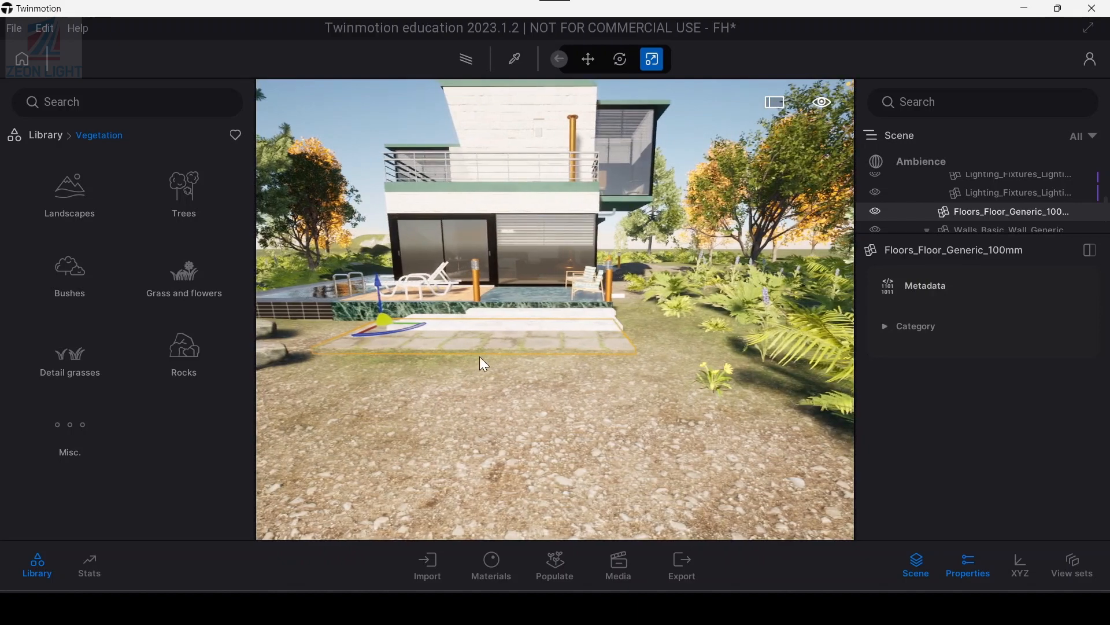
key(w)
key(a)
key(w)
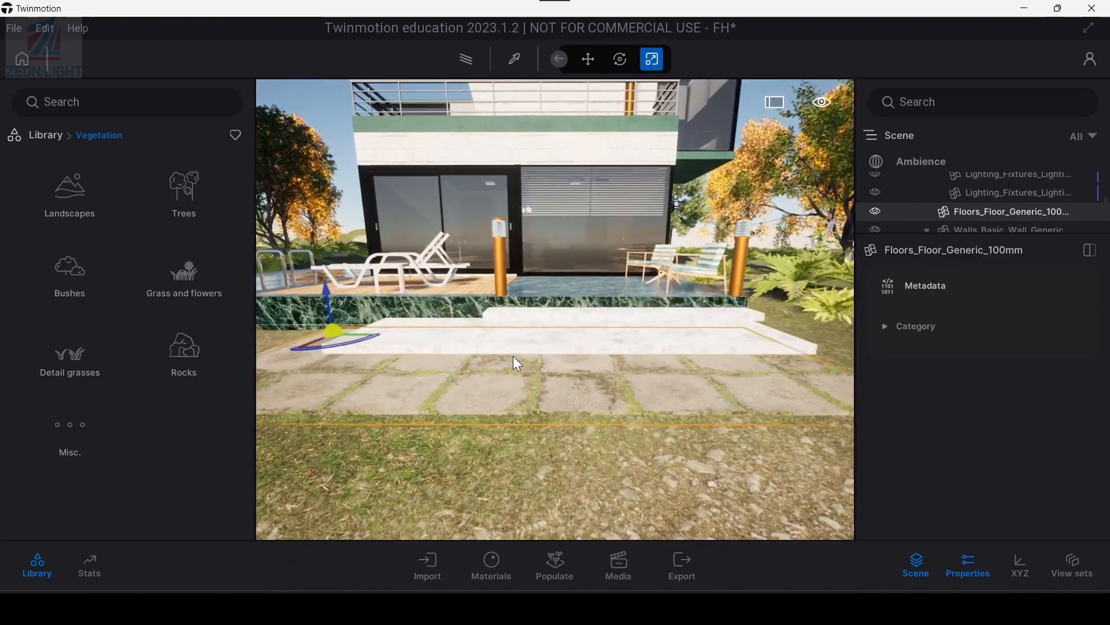
key(w)
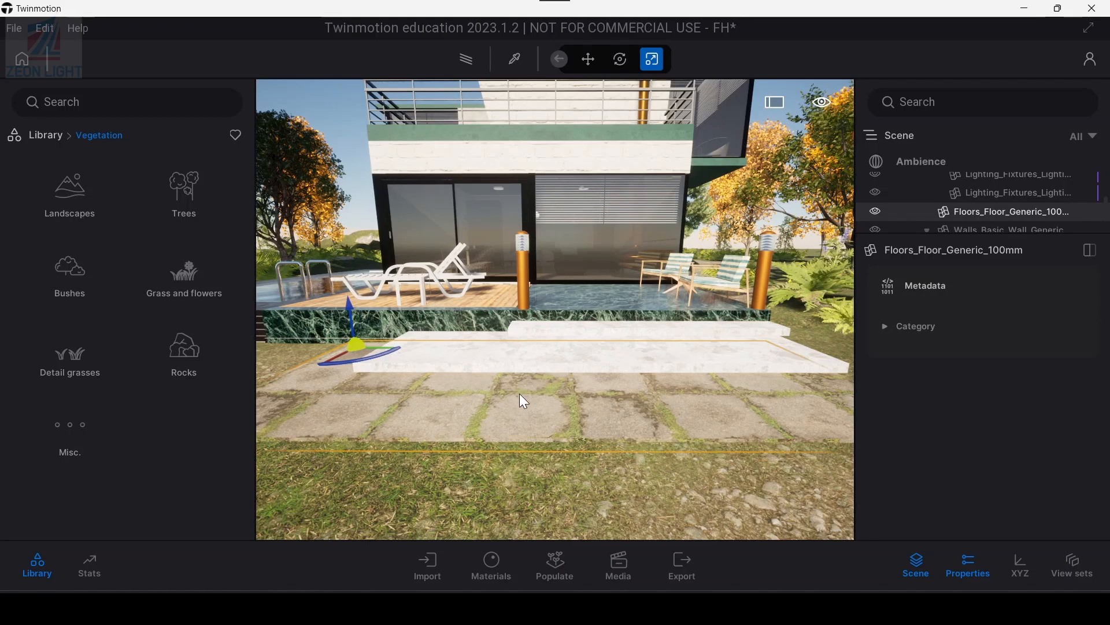
Open the Populate tools and switch the foliage mode from Paint to Scatter
click(553, 562)
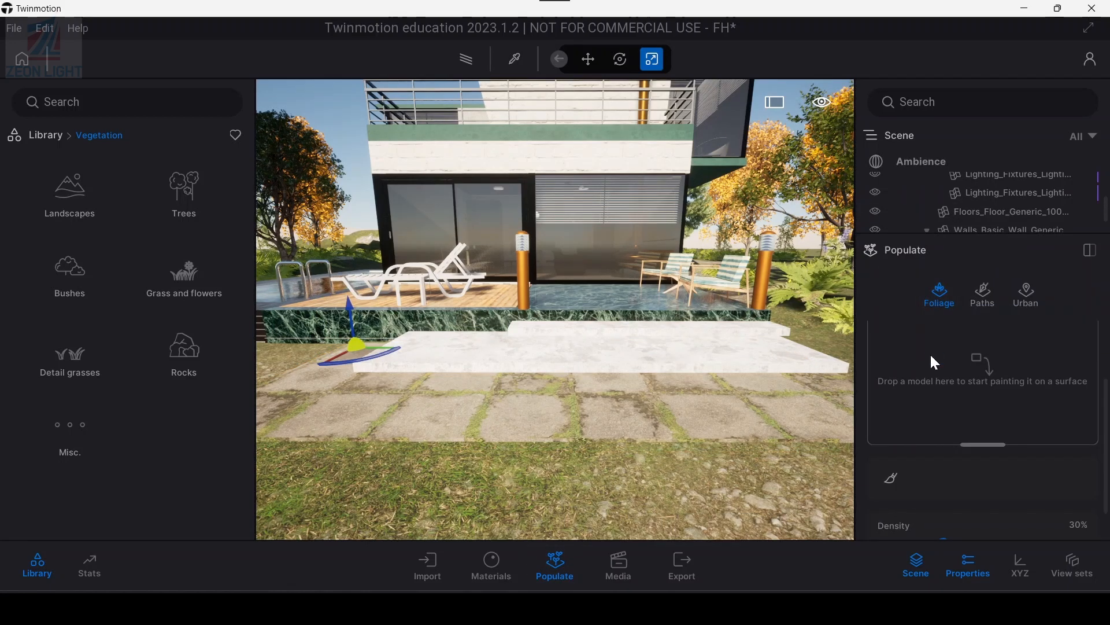
scroll(943, 364, down, 2)
scroll(959, 371, up, 3)
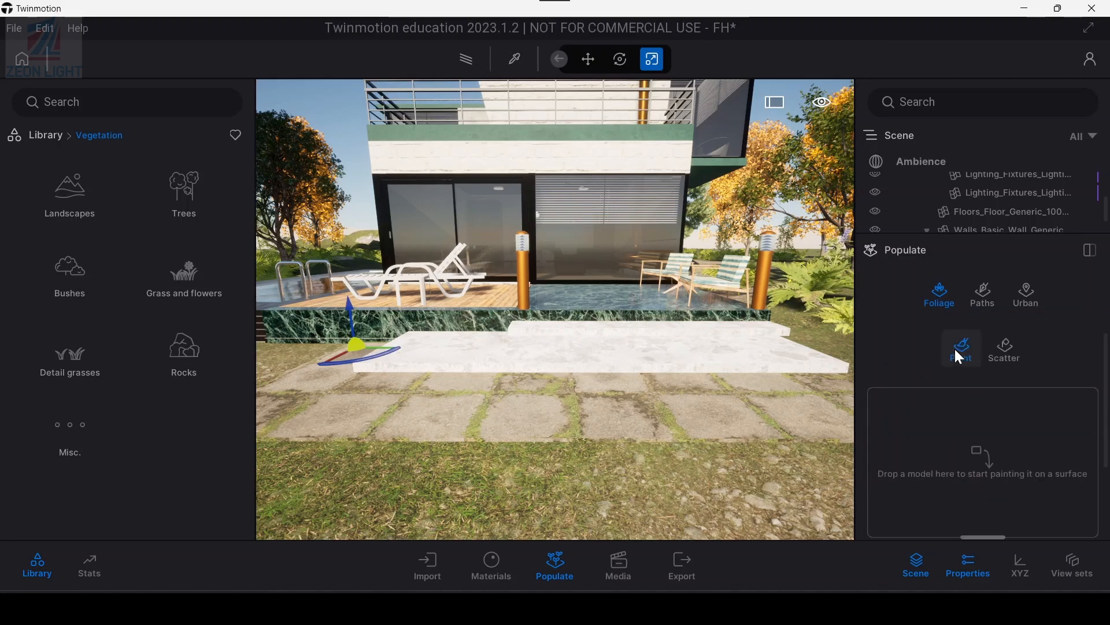
click(1015, 360)
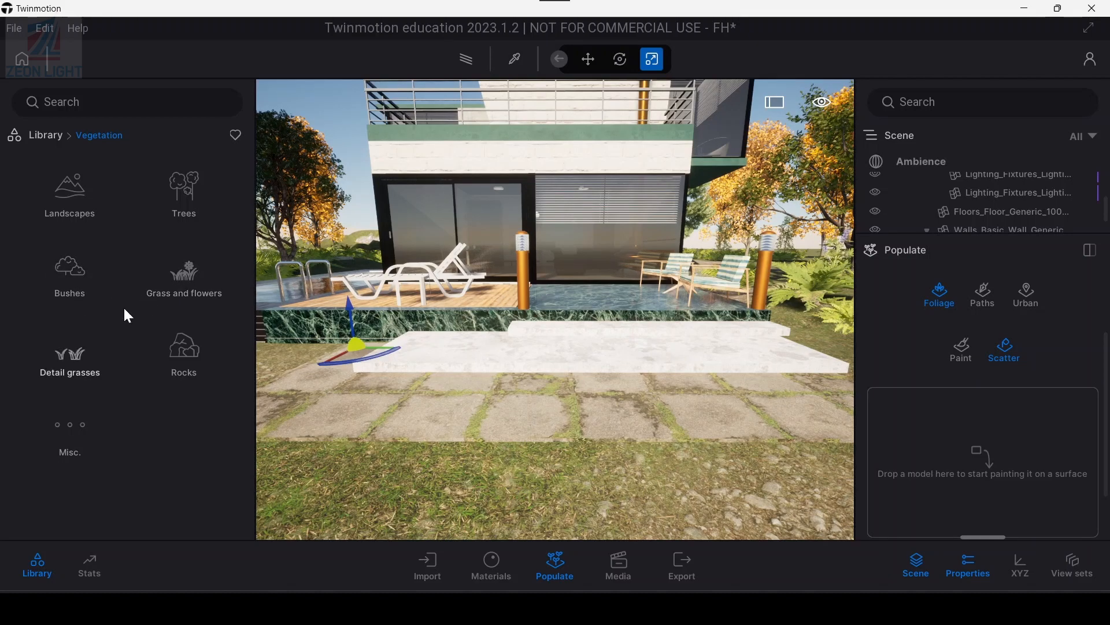
Look through the Grass and flowers and Detail grasses collections of the vegetation library
click(184, 280)
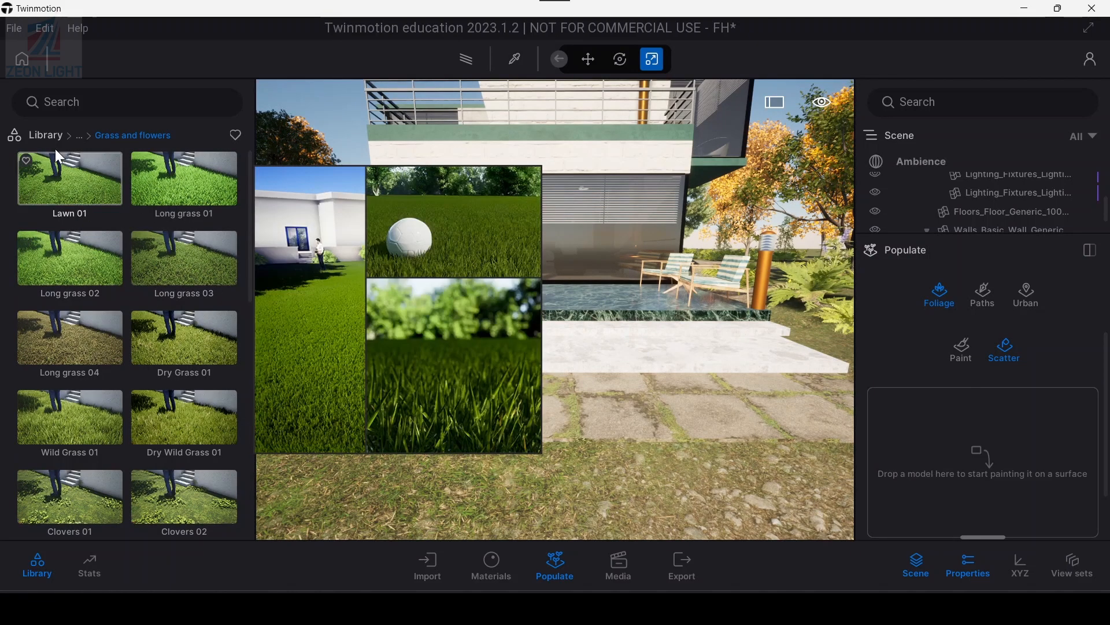
click(51, 141)
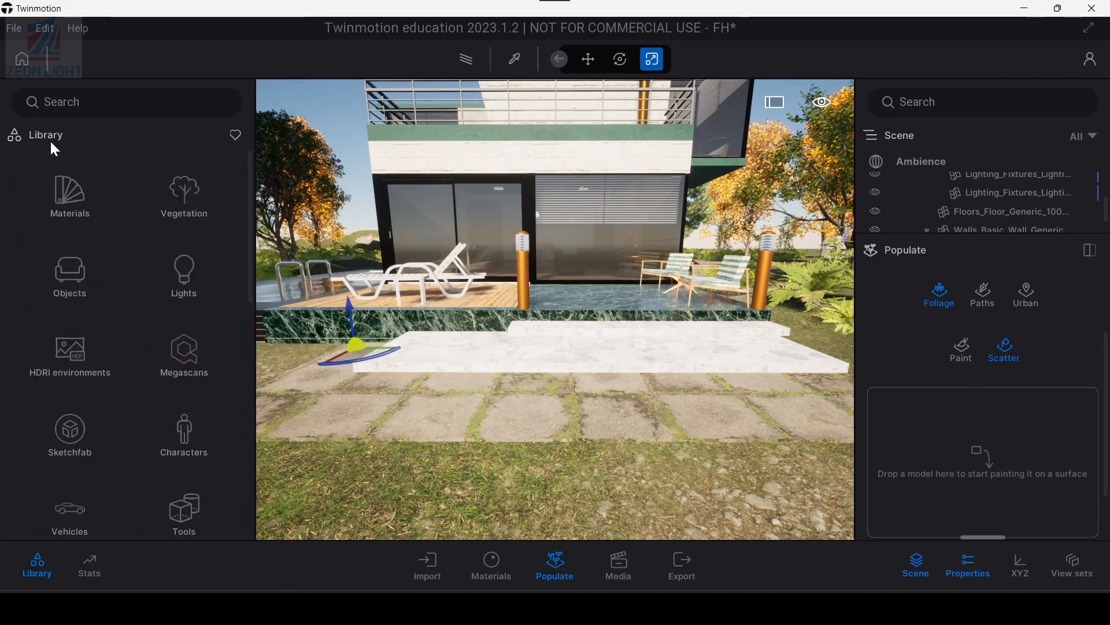
click(178, 216)
click(75, 352)
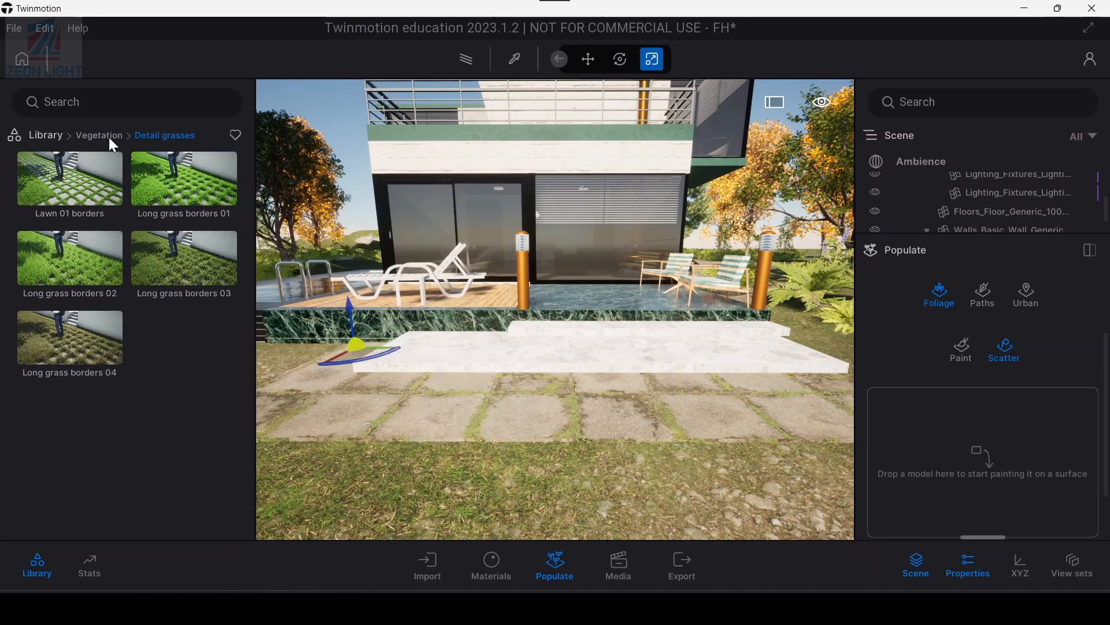
click(109, 137)
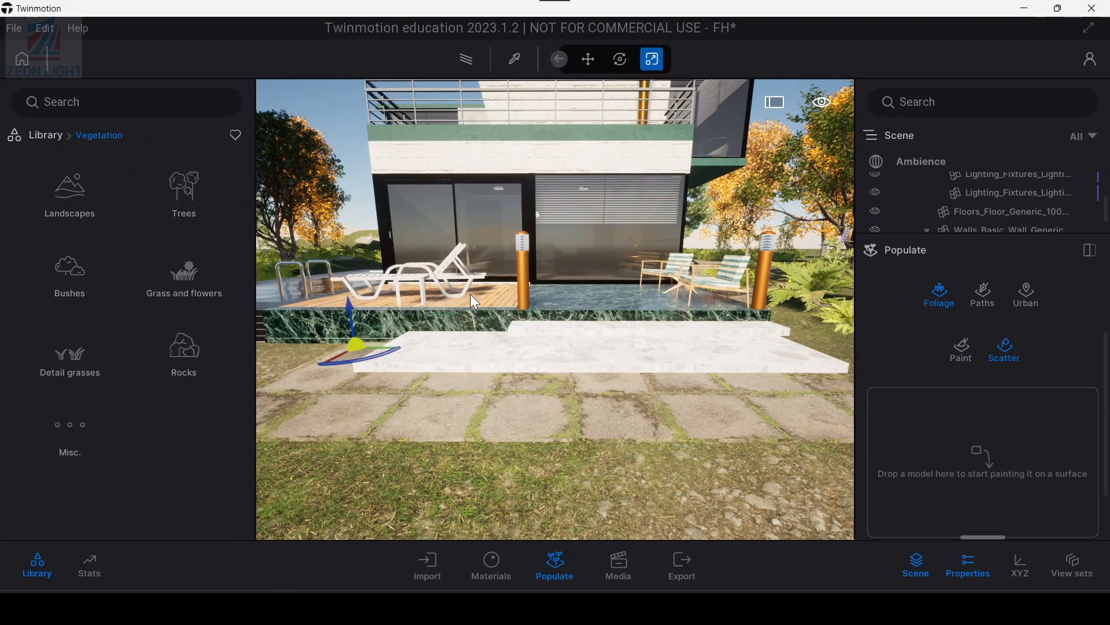
Save the current scene under its existing file name
click(22, 31)
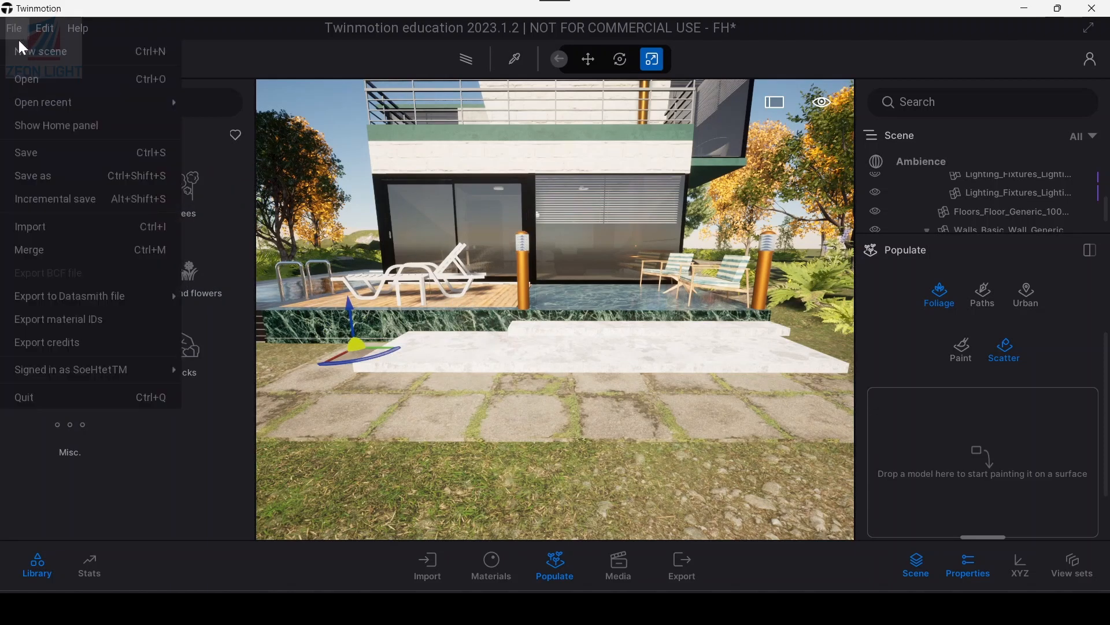
click(37, 150)
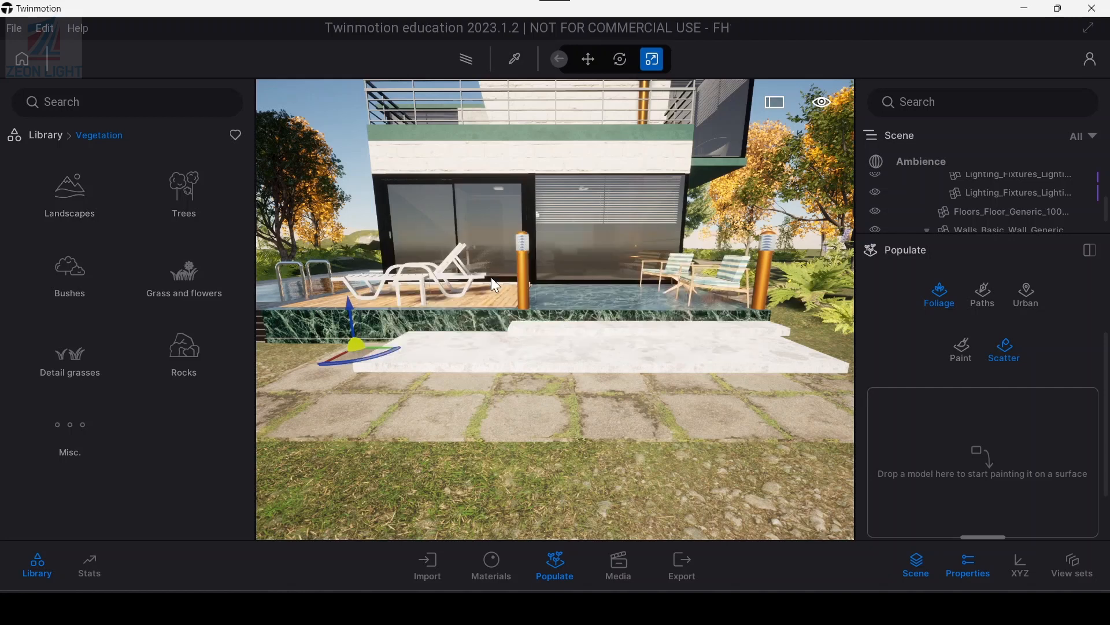
Add Dry Wild Grass 01 from the Grass and flowers collection to the foliage scatter list
click(167, 281)
mouse_move(93, 243)
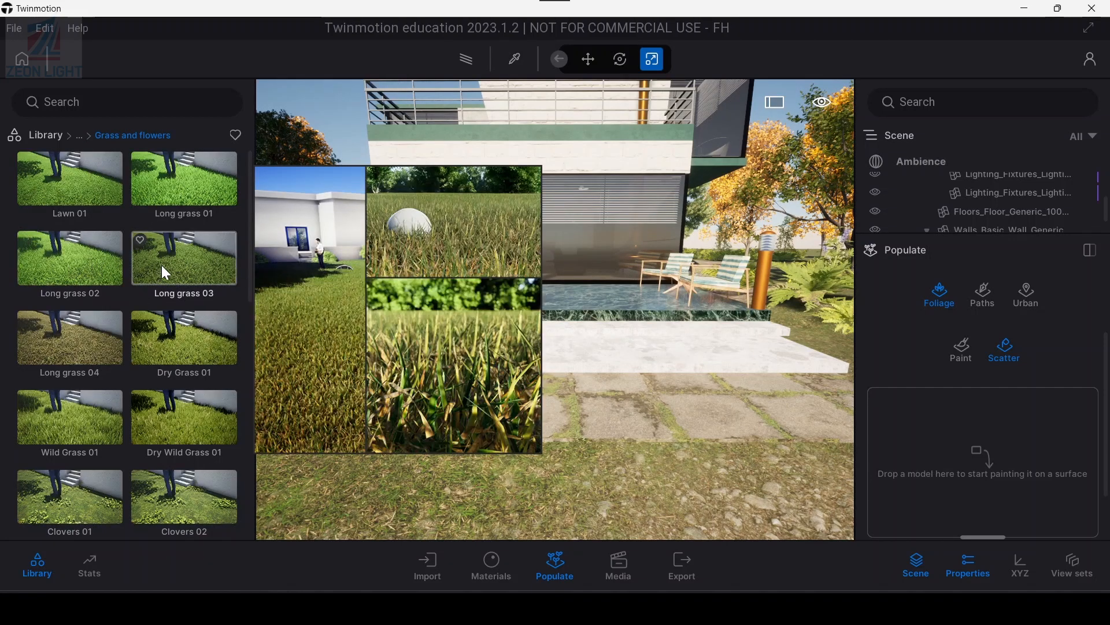
mouse_move(163, 342)
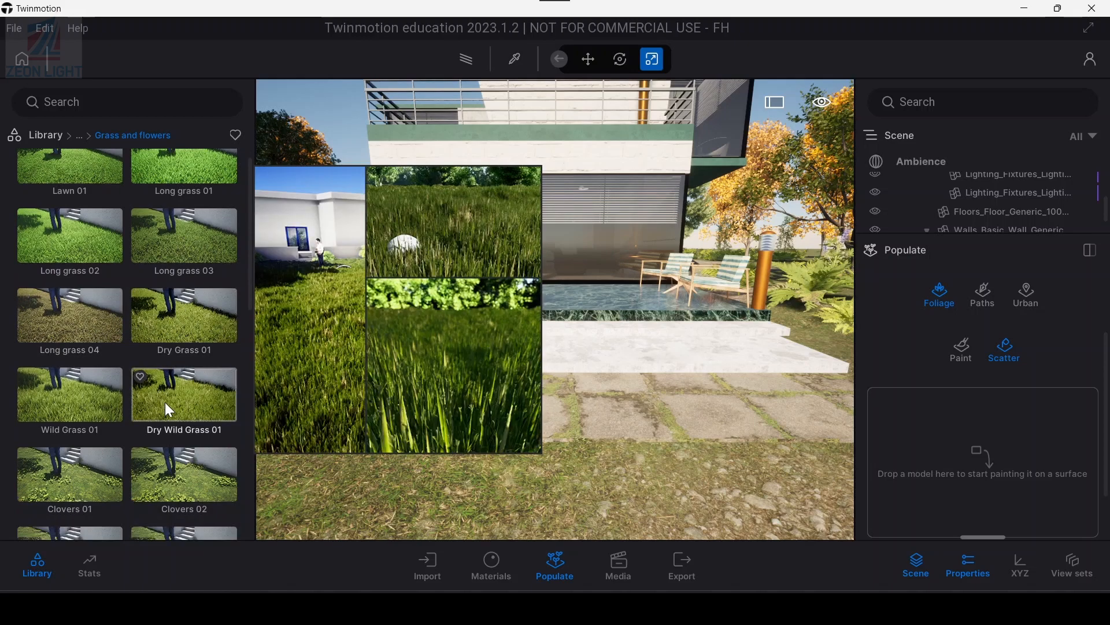
scroll(168, 399, down, 1)
mouse_move(184, 424)
mouse_move(181, 366)
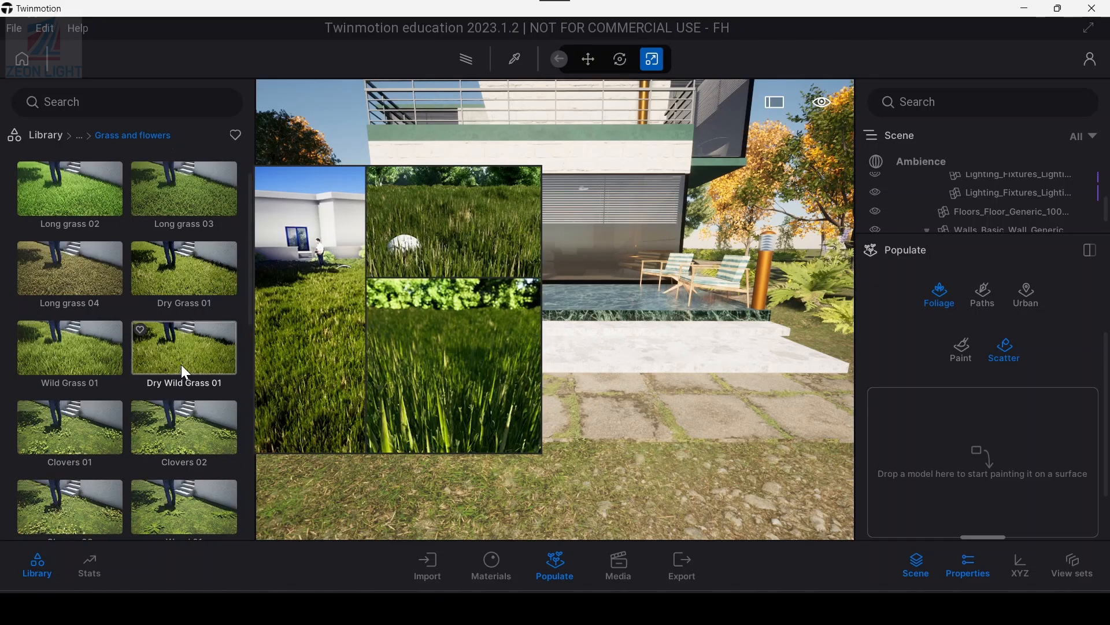
drag(186, 360, 972, 442)
scroll(972, 444, down, 1)
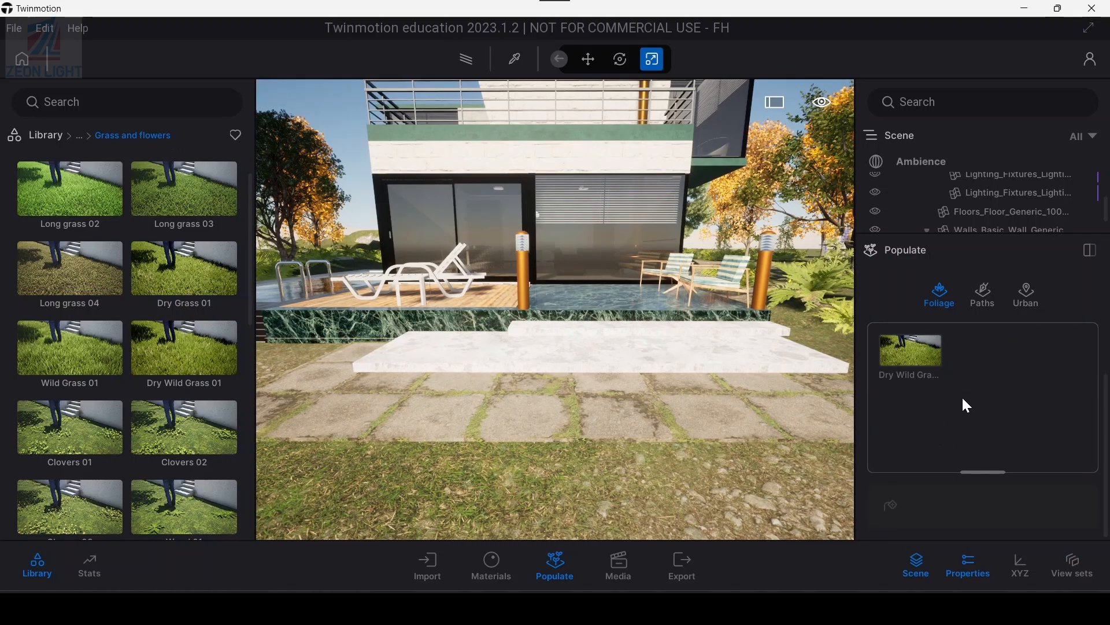
Scatter Dry Wild Grass 01 over the stone-paved floor in front of the terrace, with repeated applications
click(893, 504)
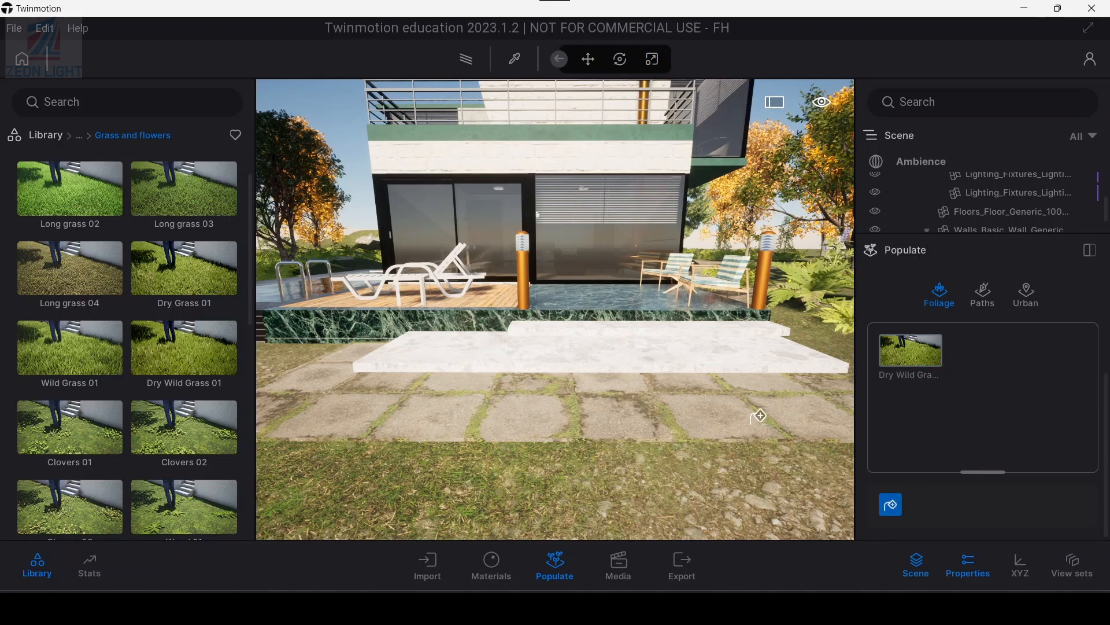
click(706, 405)
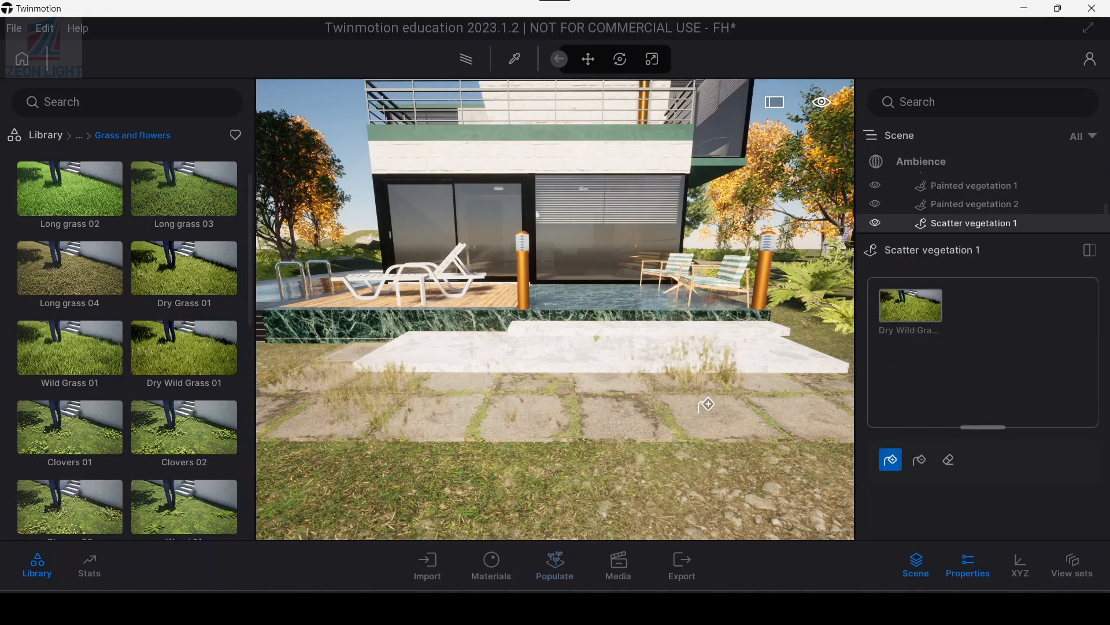
right_drag(684, 403, 560, 405)
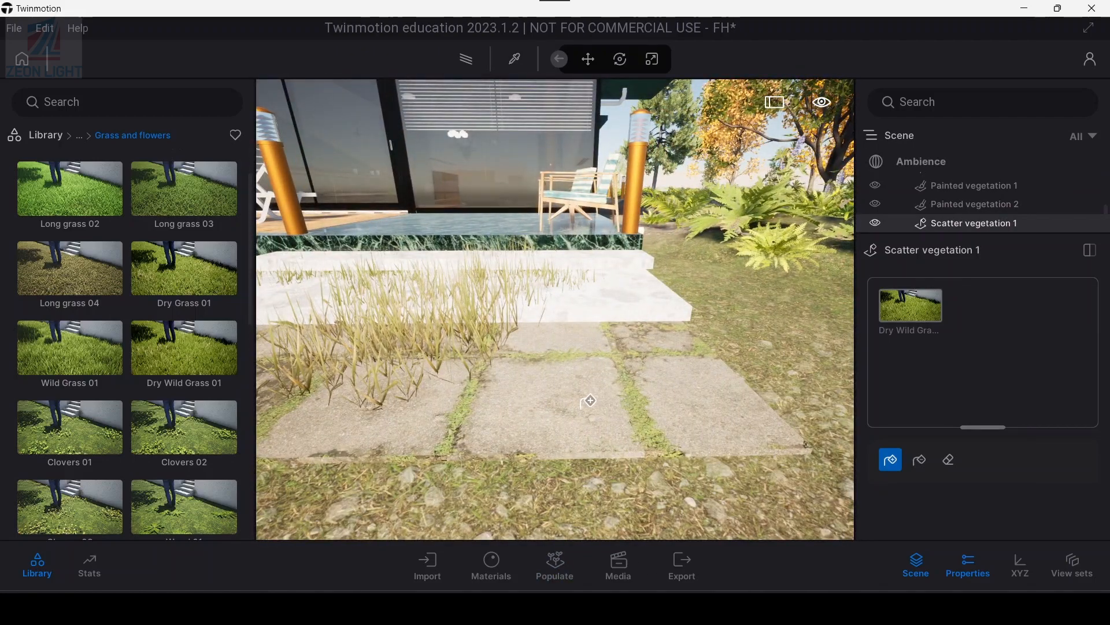
click(552, 382)
click(533, 395)
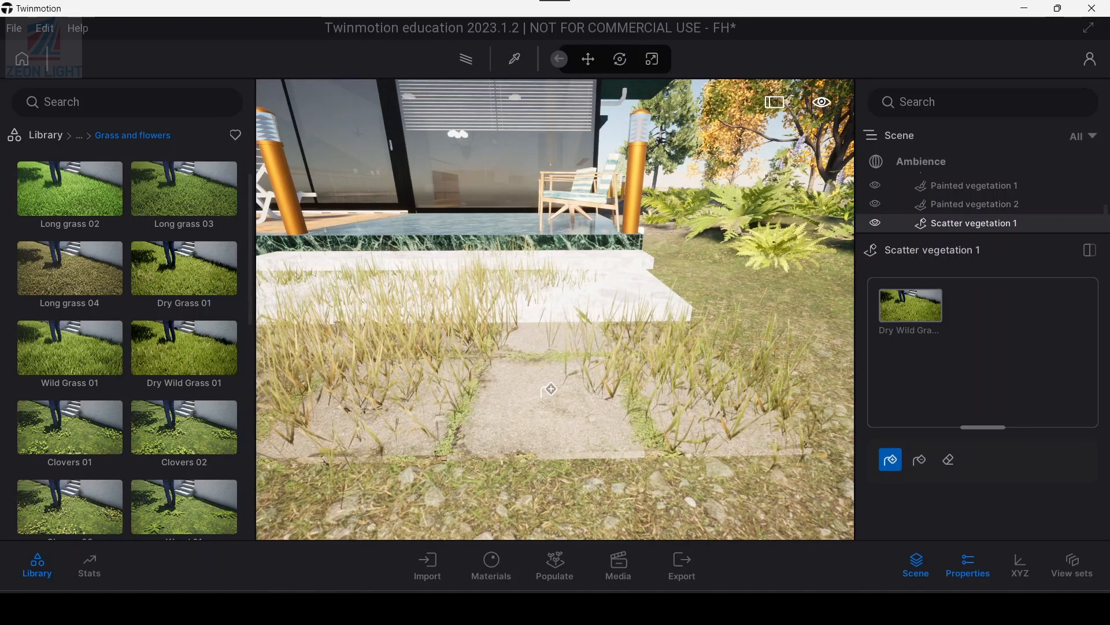
Add a second Dry Wild Grass 01 entry to Scatter vegetation 1, select both entries and scatter them densely over the paved floor
mouse_move(179, 362)
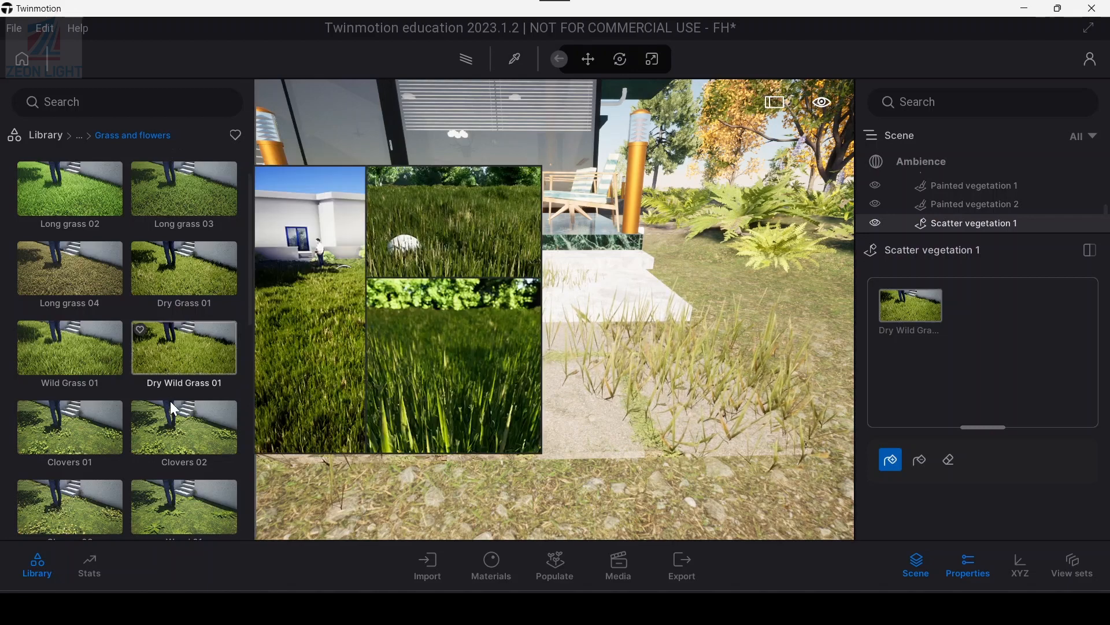
drag(187, 348, 983, 330)
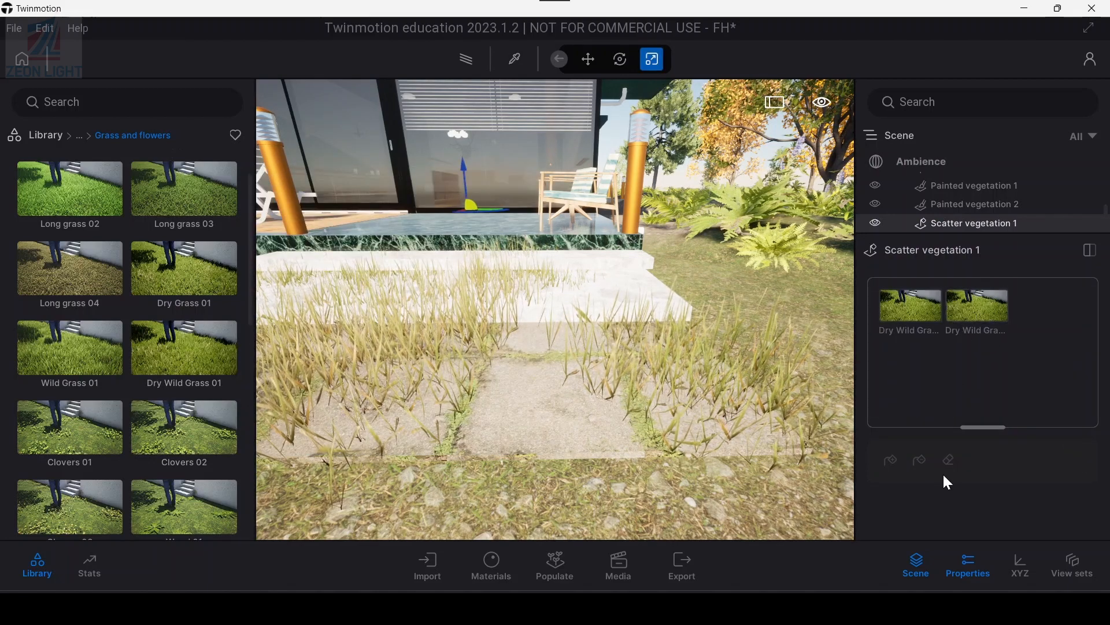
click(902, 327)
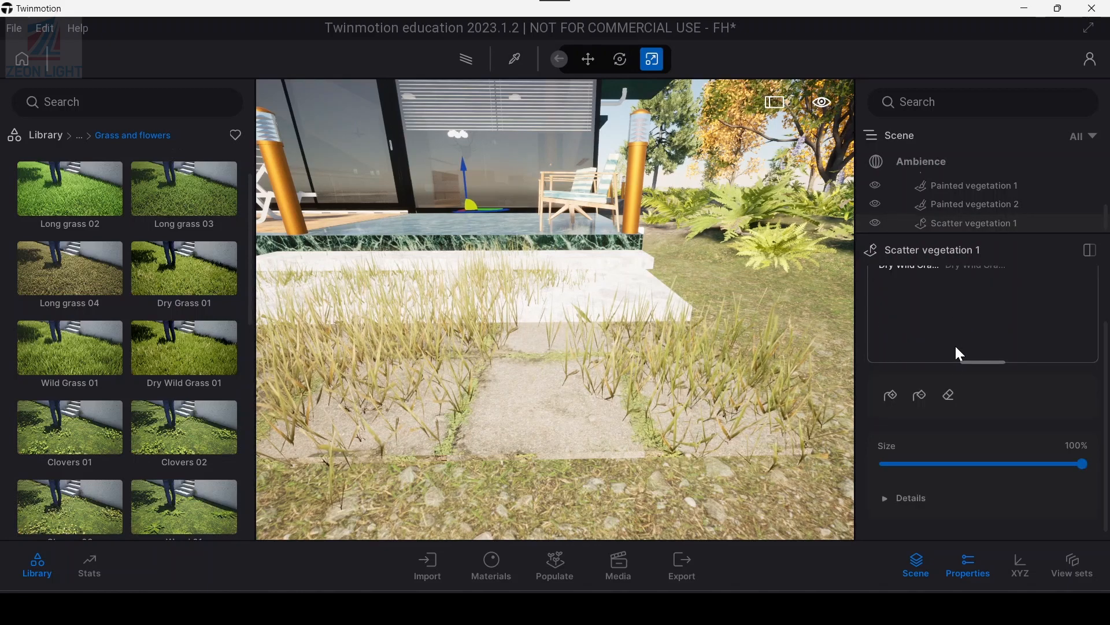
scroll(926, 345, up, 2)
ctrl+click(970, 320)
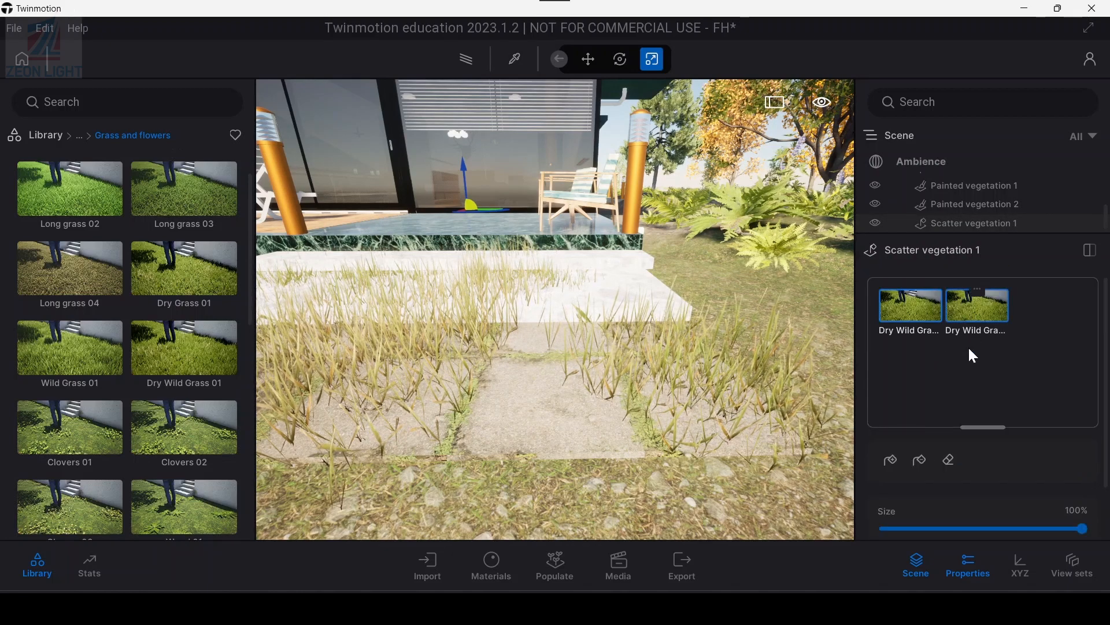
click(891, 461)
scroll(534, 397, down, 3)
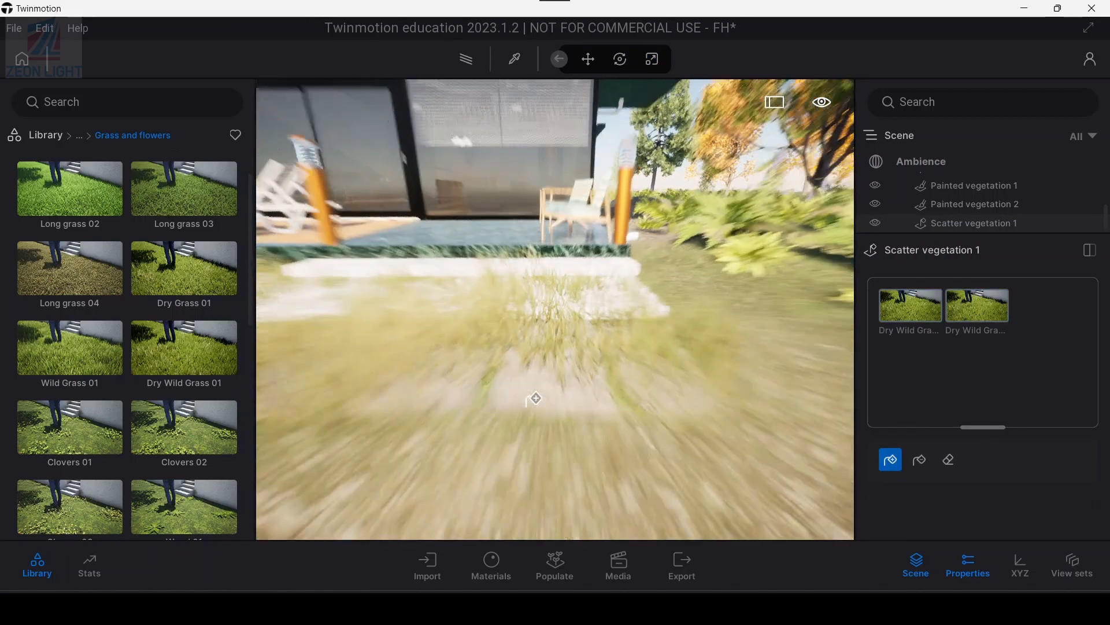
right_drag(556, 352, 359, 346)
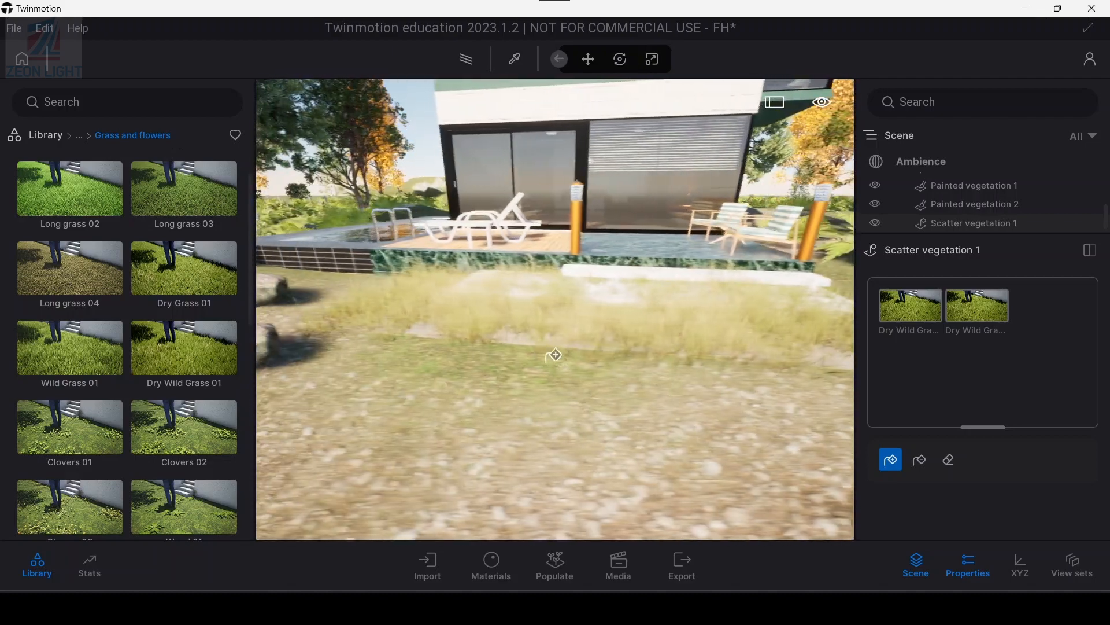
Erase the scattered grass from the pale stone slab in front of the terrace with a 1.2 m eraser
key(Escape)
scroll(584, 333, up, 3)
scroll(576, 339, down, 5)
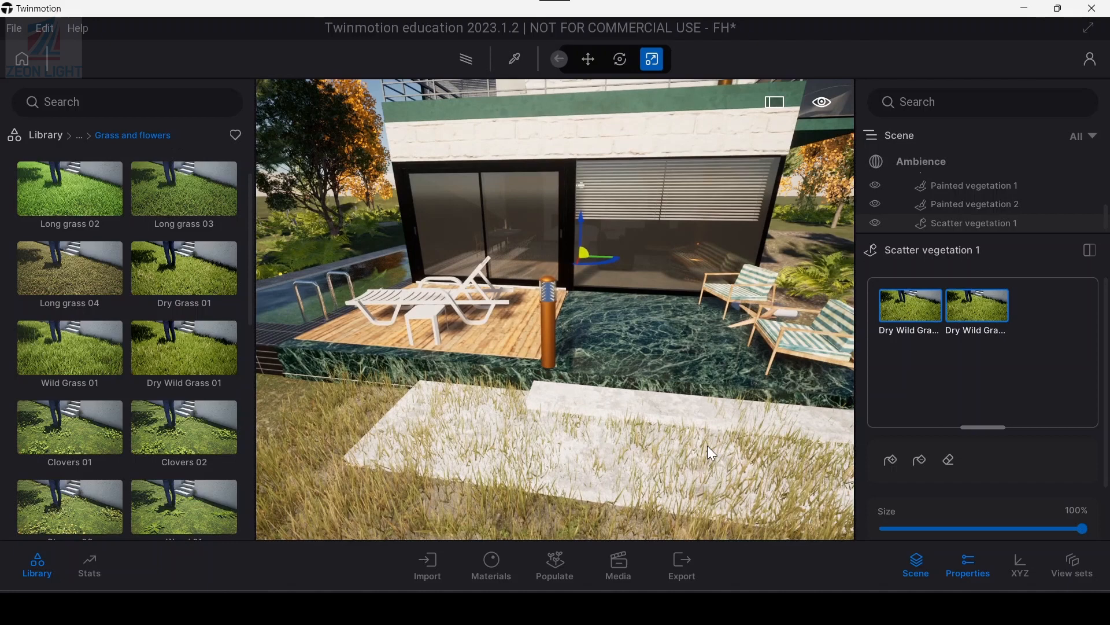
right_drag(706, 445, 739, 459)
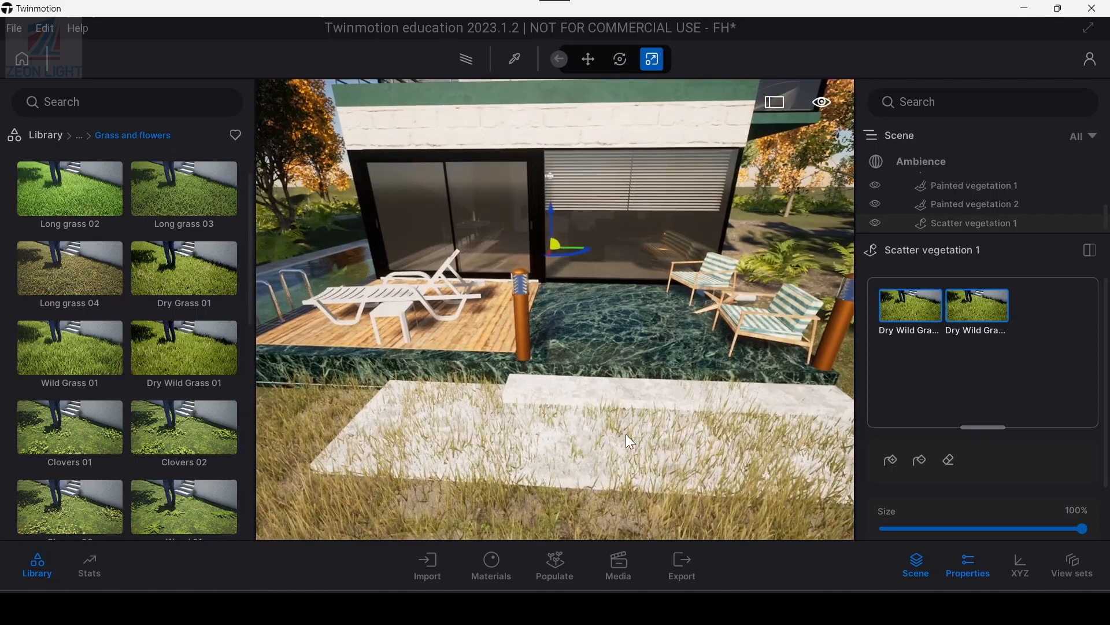
click(949, 460)
mouse_move(628, 435)
mouse_down()
mouse_move(441, 414)
mouse_move(622, 441)
mouse_move(812, 450)
mouse_move(714, 414)
mouse_up()
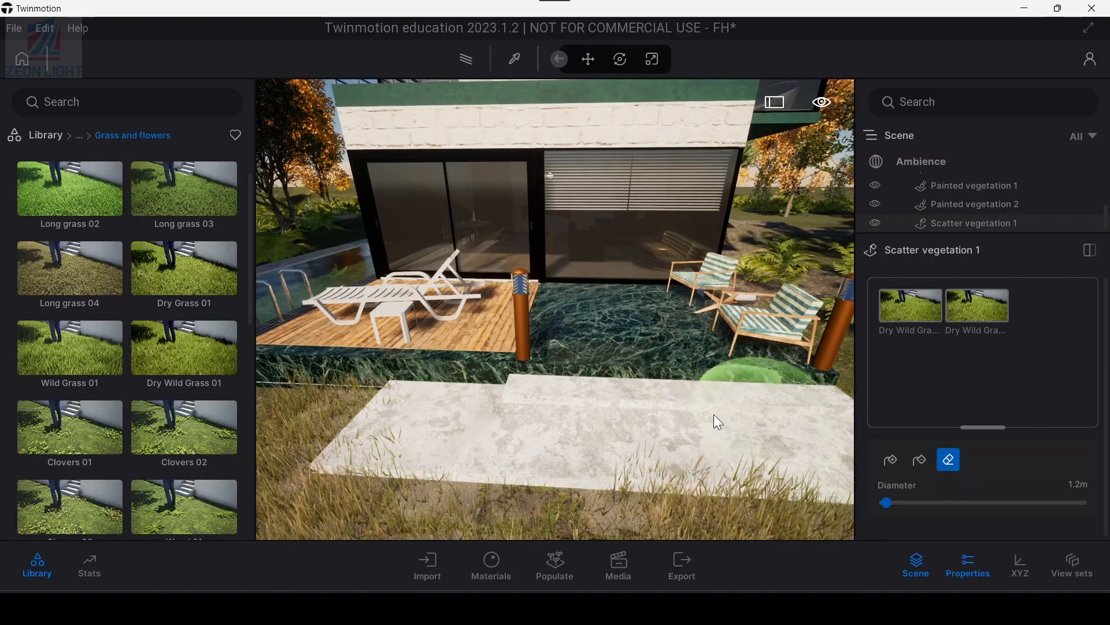
right_drag(714, 414, 686, 408)
key(s)
key(q)
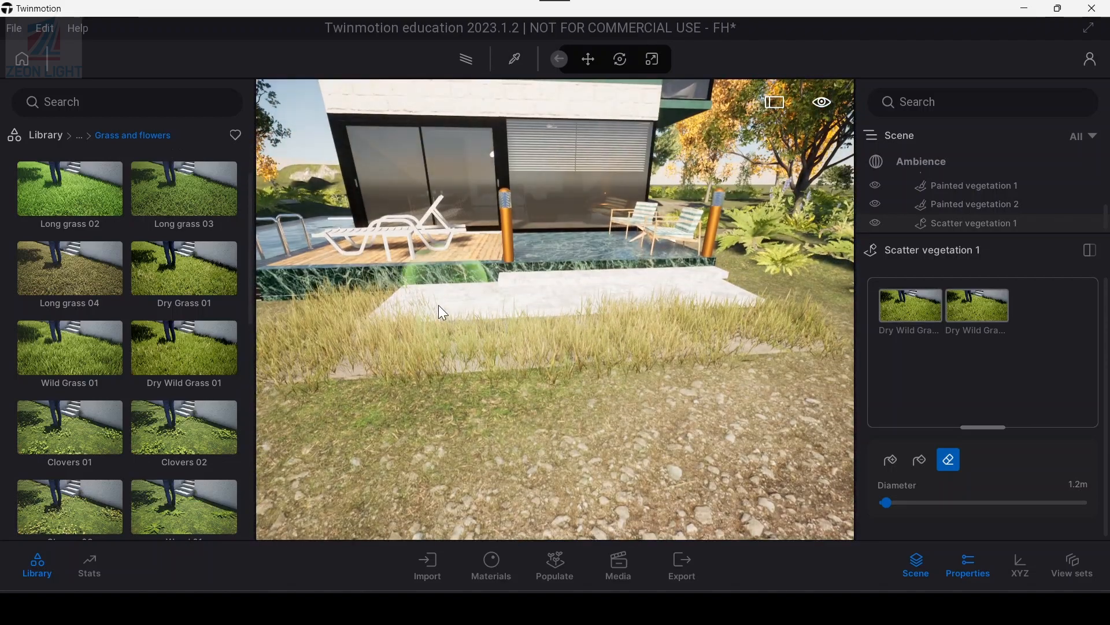
key(Escape)
shift+middle_drag(543, 324, 537, 318)
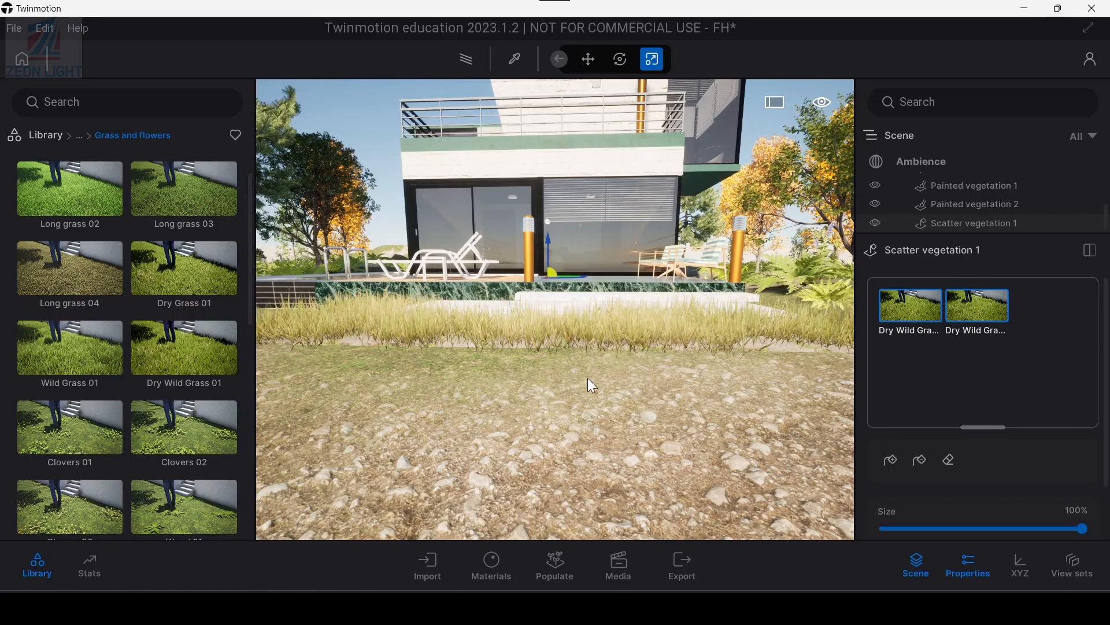
Set up a new foliage paint list with two Dry Wild Grass 01 entries and Clovers 02
scroll(586, 381, up, 3)
scroll(579, 377, down, 5)
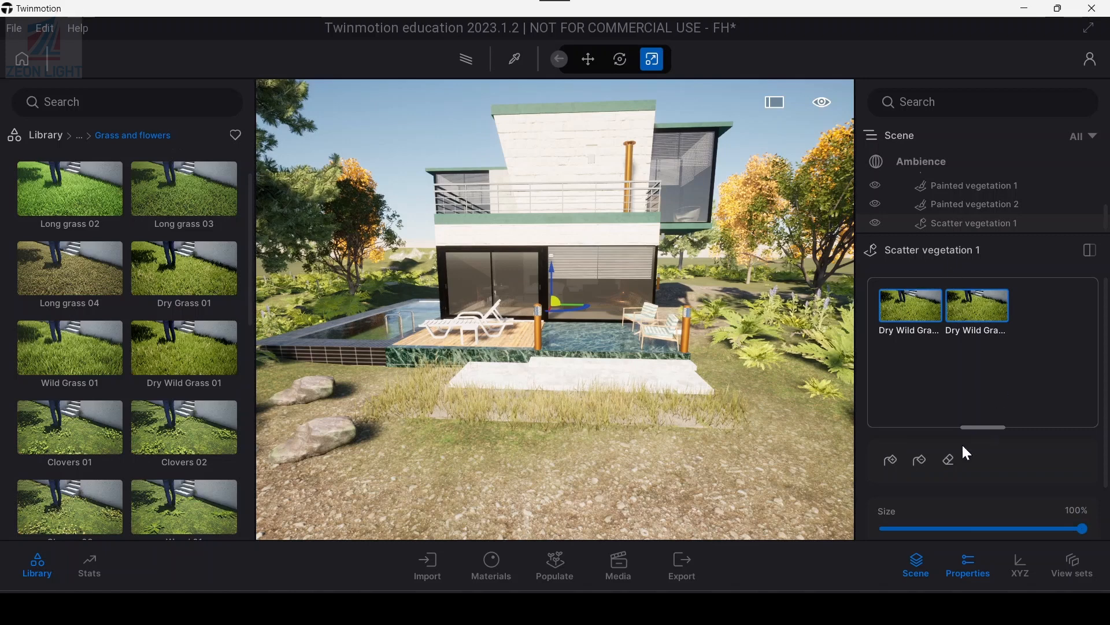
click(564, 567)
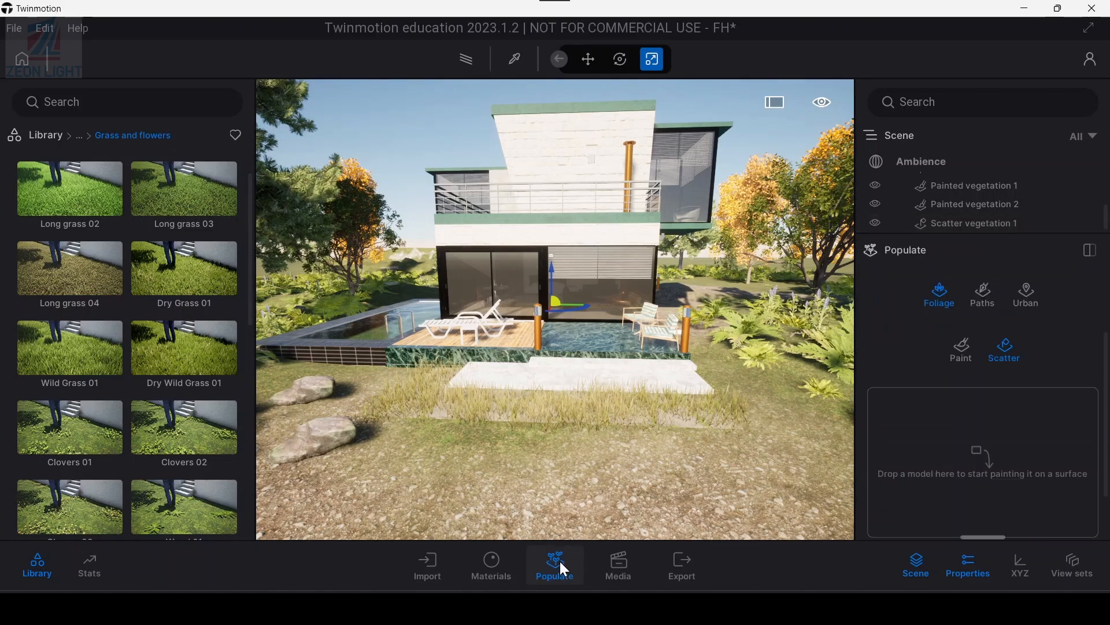
click(963, 348)
drag(205, 359, 938, 443)
drag(1022, 484, 1033, 451)
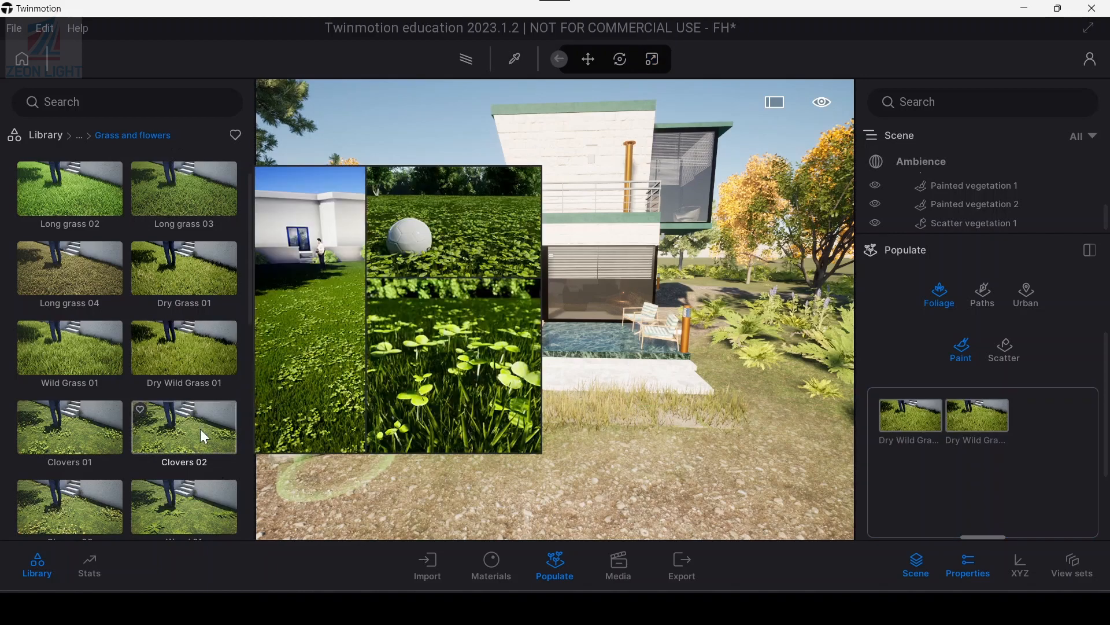
drag(200, 430, 925, 491)
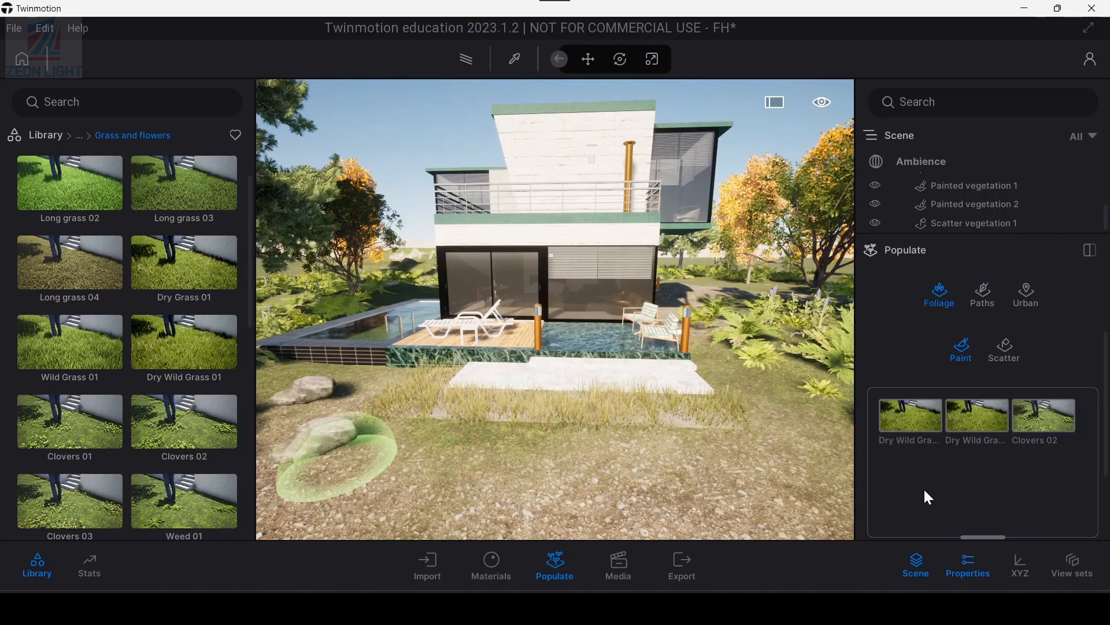
Select all three foliage entries and paint them with a 1.2 m brush over the ground in front of the scattered grass
click(912, 416)
shift+click(1045, 416)
scroll(972, 454, down, 2)
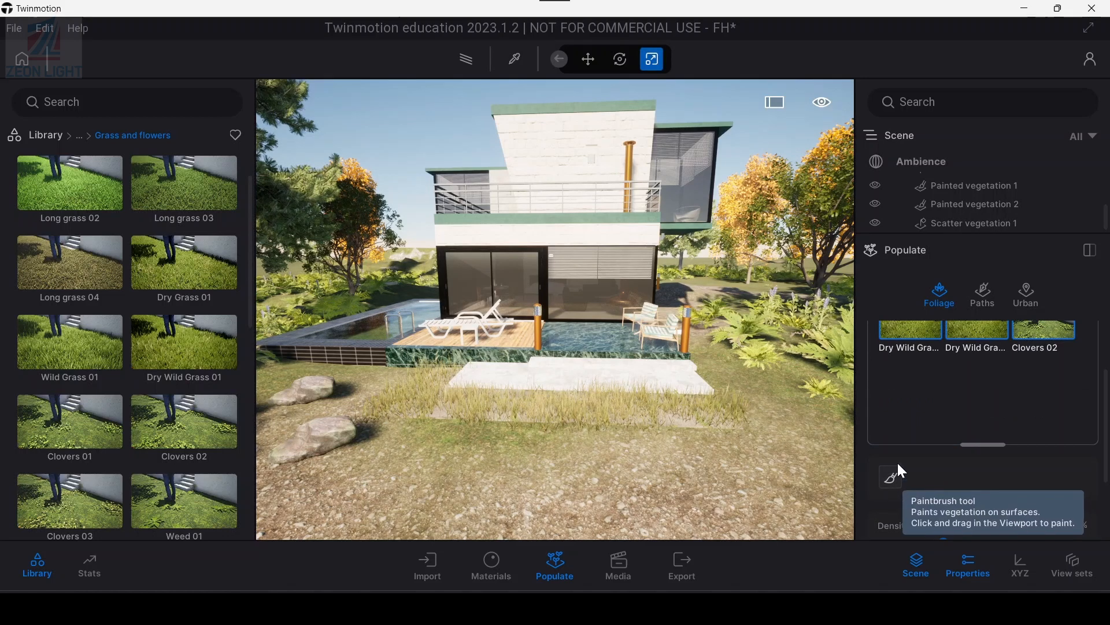
scroll(897, 462, down, 1)
click(891, 434)
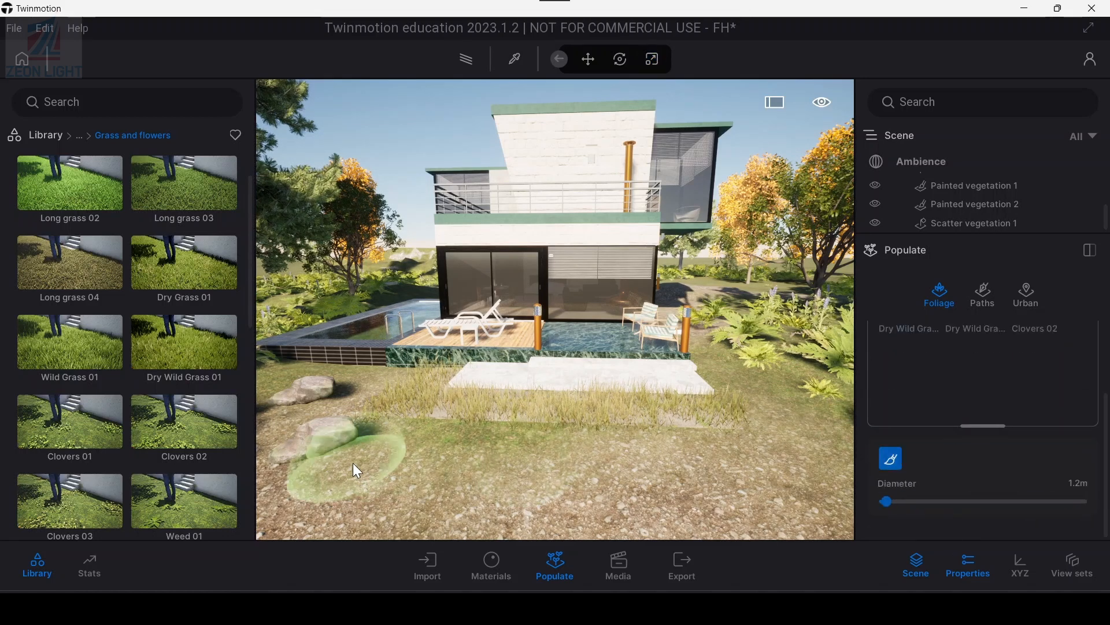
drag(355, 462, 377, 461)
mouse_move(470, 474)
mouse_down()
mouse_move(755, 467)
mouse_move(800, 427)
mouse_move(759, 399)
mouse_up()
Extend the painted grass and clover mix around the rocks and across the gravel in front of the slab
middle_drag(379, 427, 594, 405)
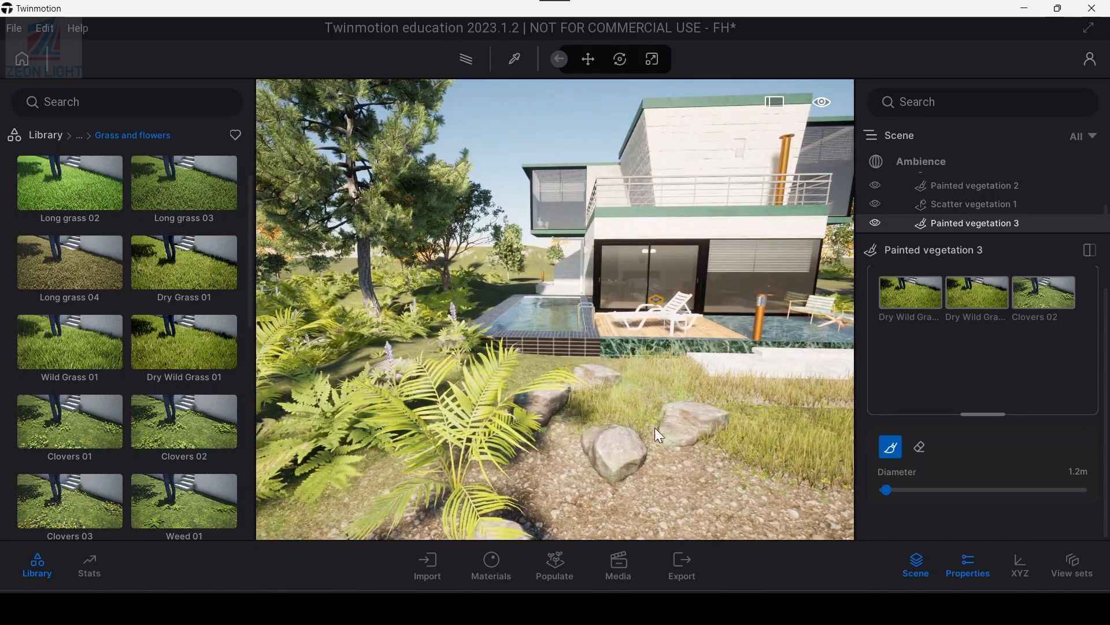
mouse_move(655, 428)
mouse_down()
mouse_move(678, 480)
mouse_move(578, 512)
mouse_up()
middle_drag(603, 504, 503, 437)
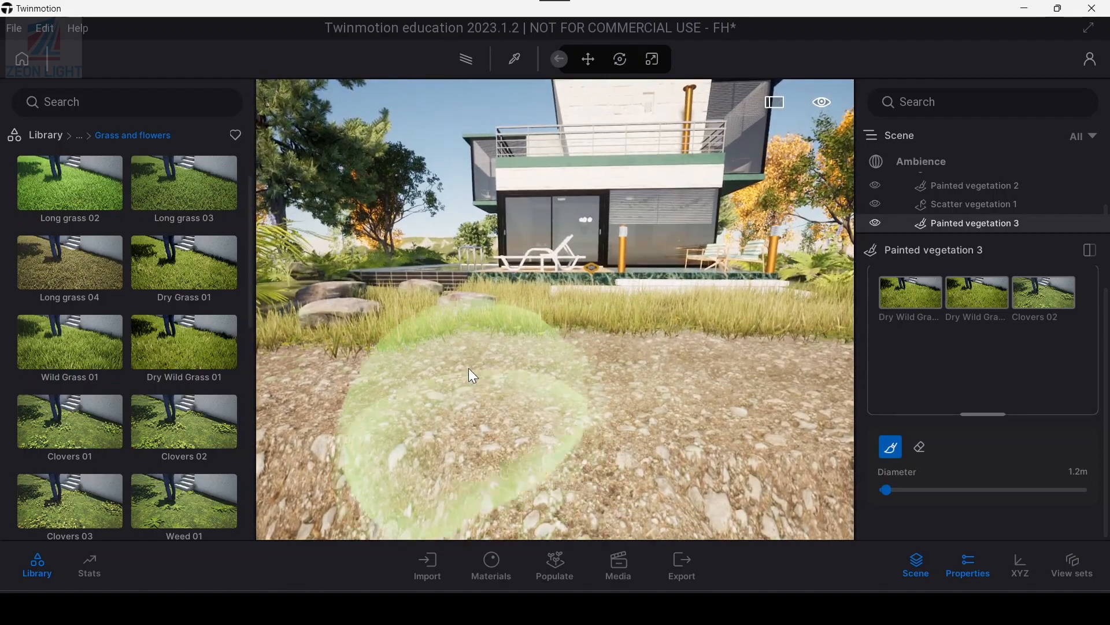
drag(468, 368, 715, 382)
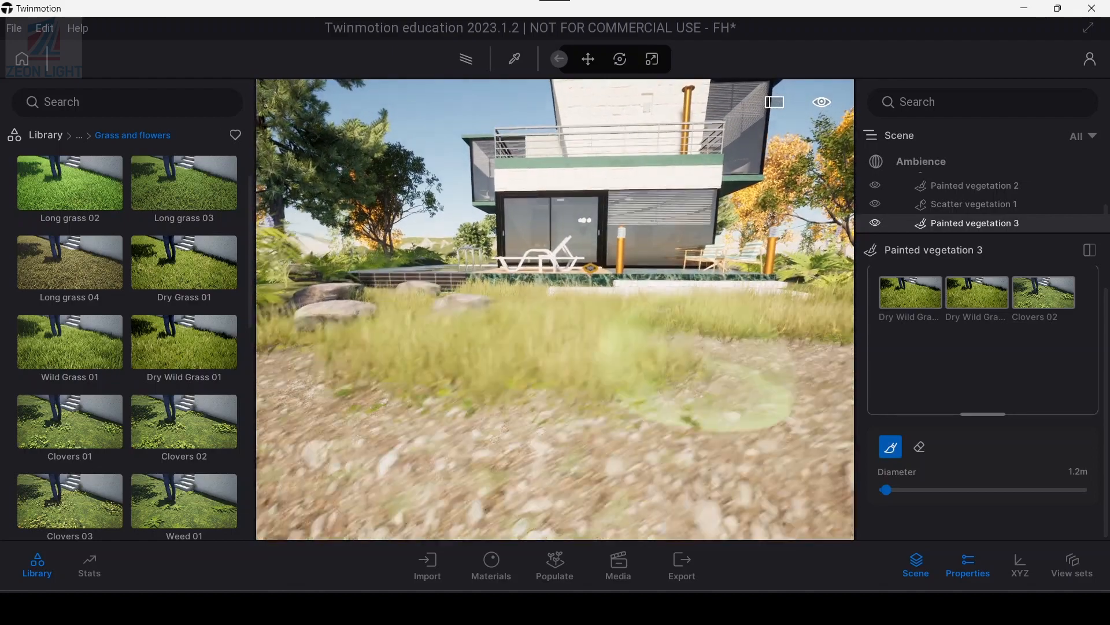
middle_drag(715, 382, 473, 461)
drag(473, 461, 718, 495)
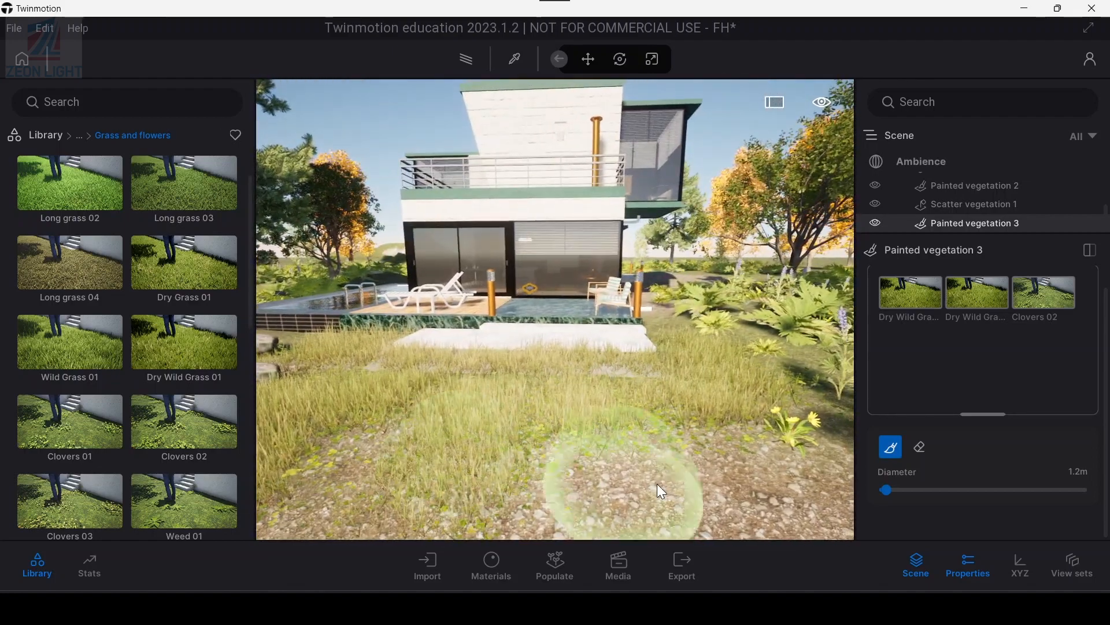
Paint more of the grass and clover mix onto the bare gravel in the foreground and finish painting
scroll(718, 495, down, 3)
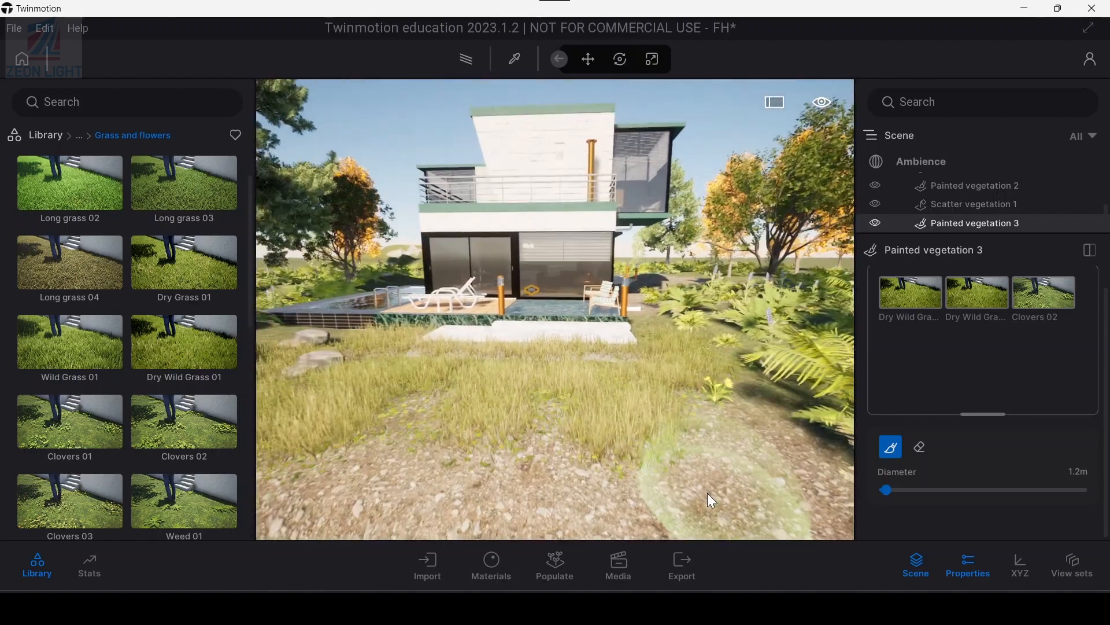
mouse_move(740, 457)
mouse_down()
mouse_move(800, 408)
mouse_move(779, 406)
mouse_move(798, 469)
mouse_move(694, 491)
mouse_up()
middle_drag(474, 481, 620, 487)
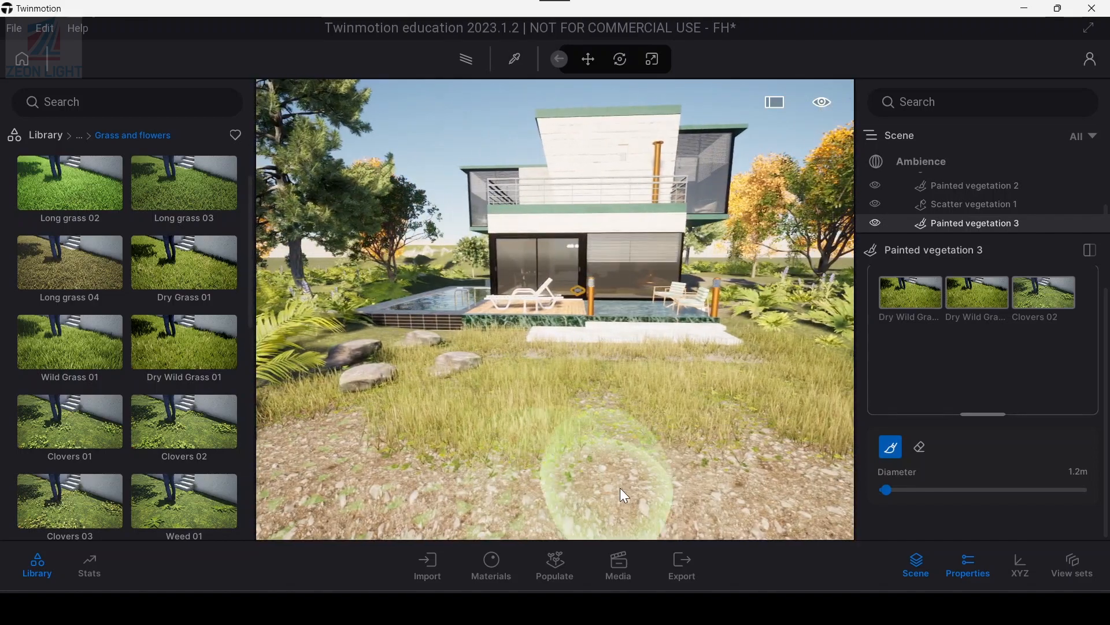
click(623, 487)
key(Escape)
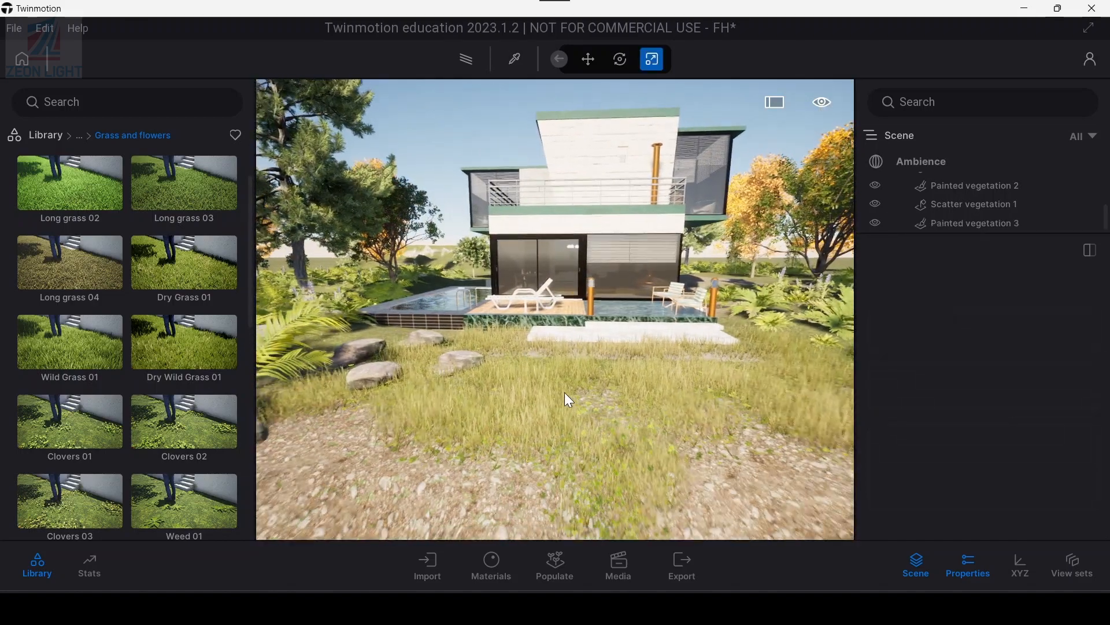
scroll(564, 392, up, 2)
right_drag(567, 412, 566, 391)
scroll(577, 393, up, 4)
middle_drag(604, 363, 597, 400)
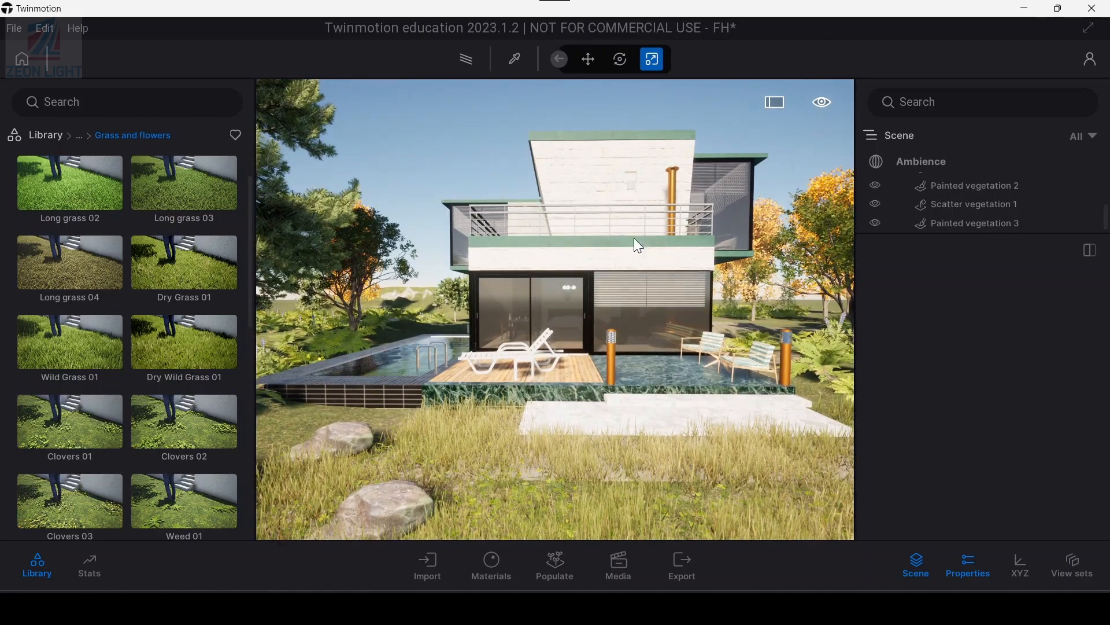
key(d)
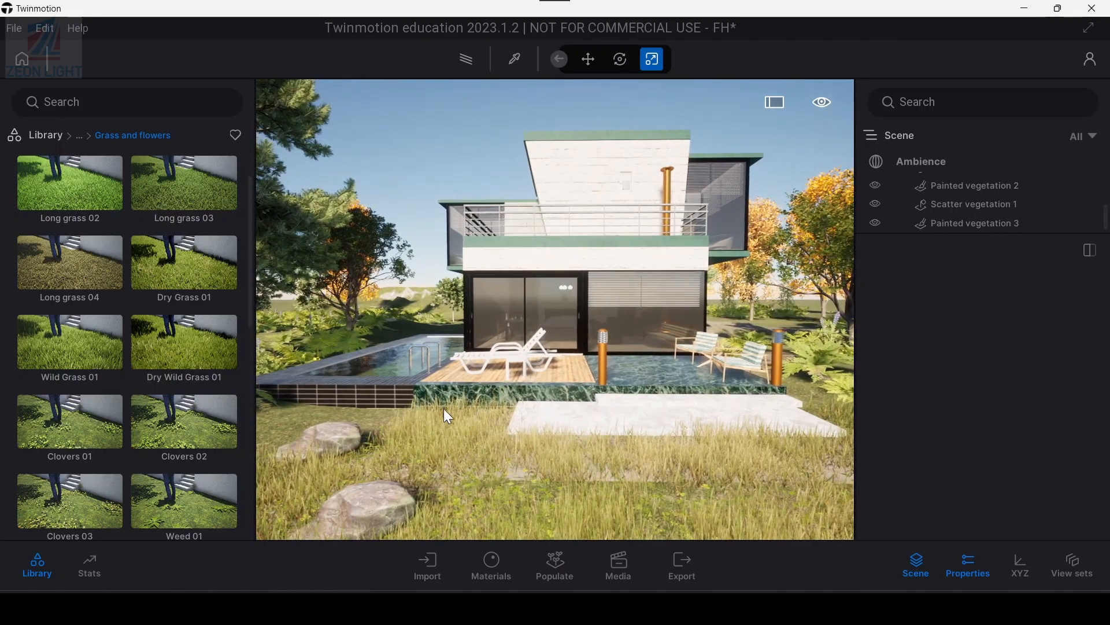